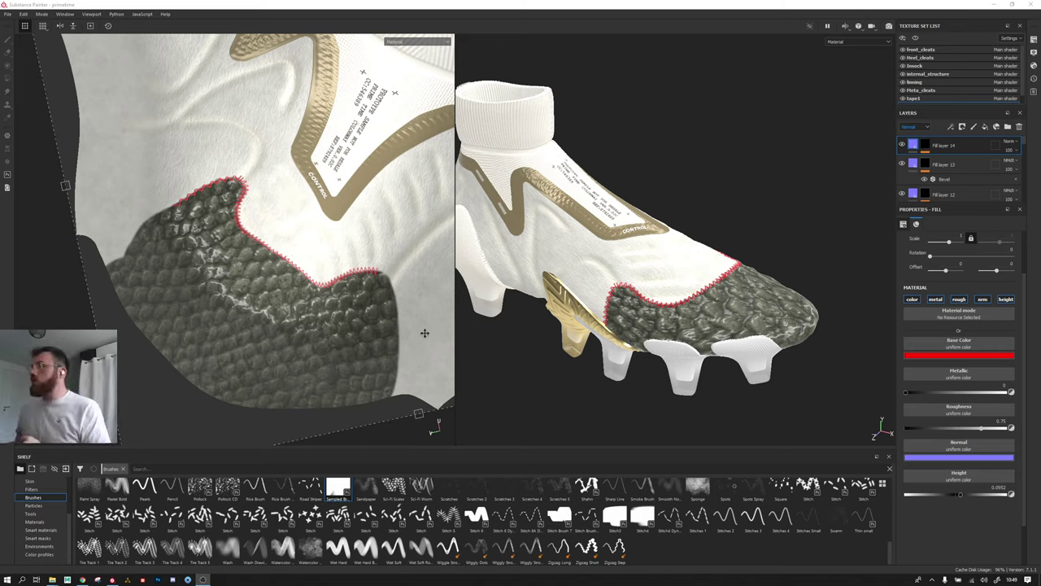
Step: Change the toe-cap stitching's Base Color from red to a warm, light off-white cream
left_click(947, 358)
left_click(932, 372)
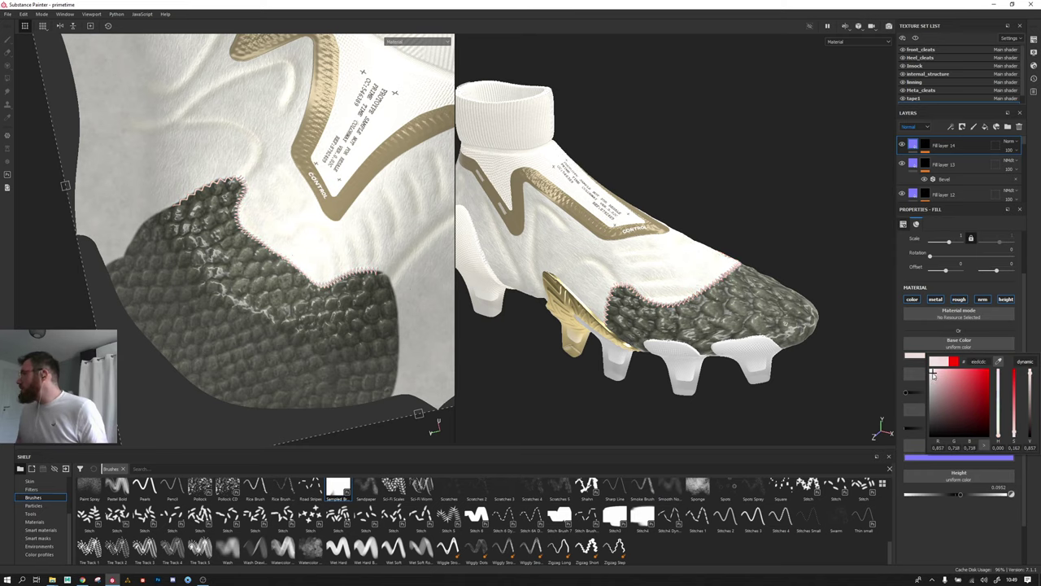
left_click(828, 287)
scroll(739, 290, "up", 2)
scroll(724, 309, "up", 2)
scroll(710, 325, "up", 2)
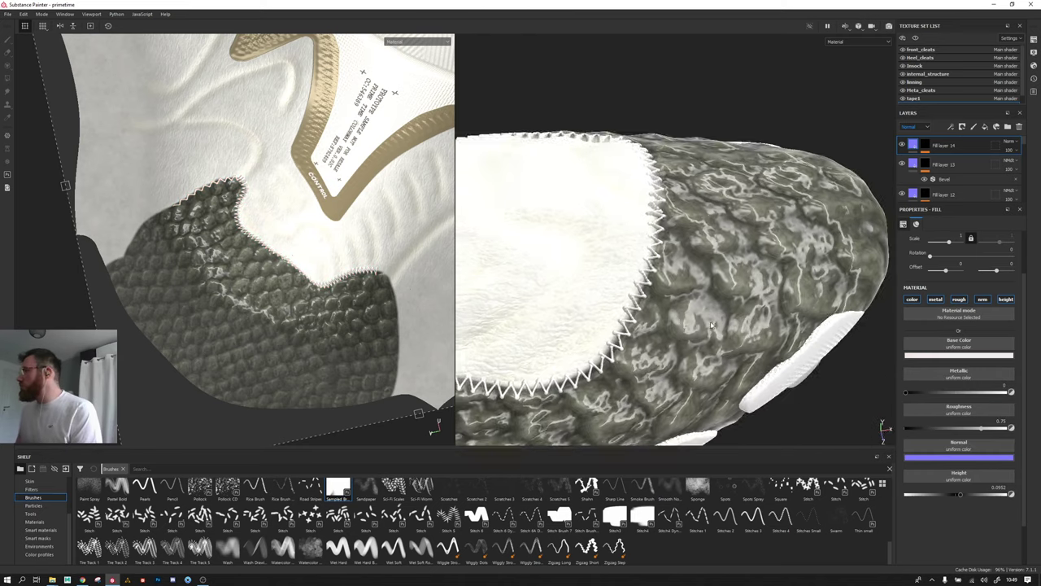
left_click(959, 354)
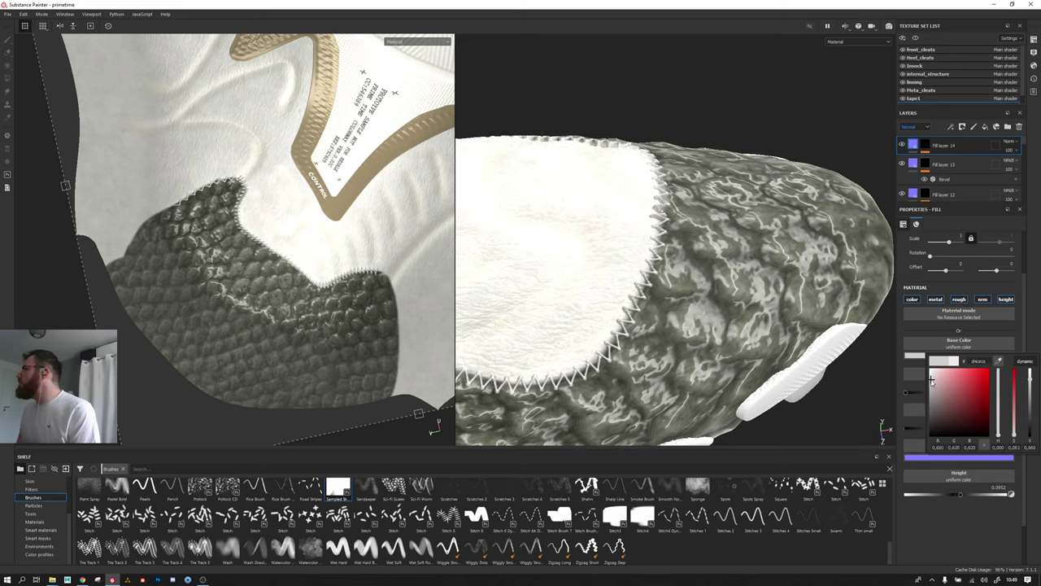
left_click_drag(931, 381, 932, 376)
left_click_drag(999, 416, 999, 432)
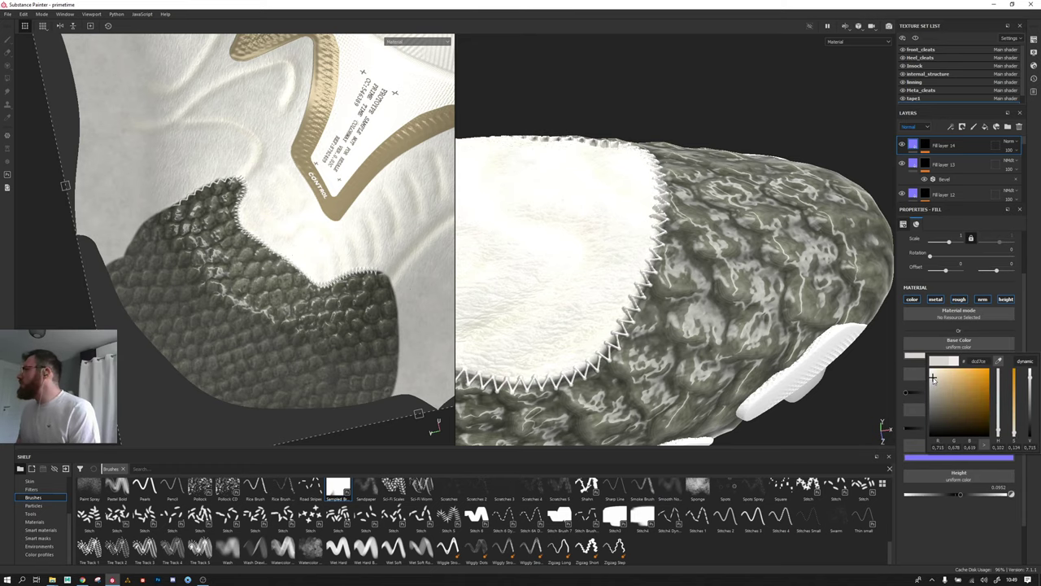
left_click_drag(772, 116, 607, 280, "alt")
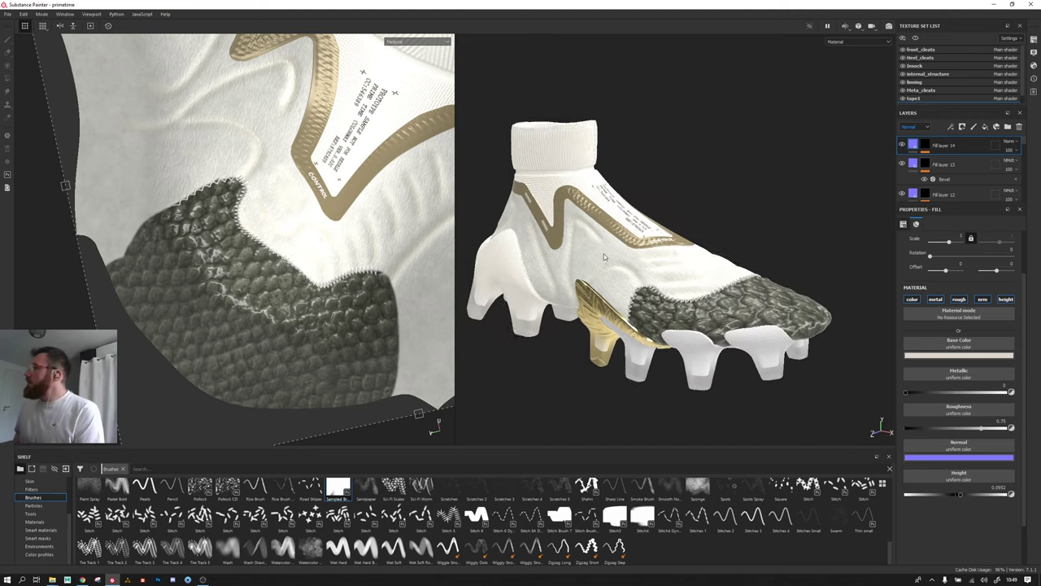
scroll(606, 280, "up", 2)
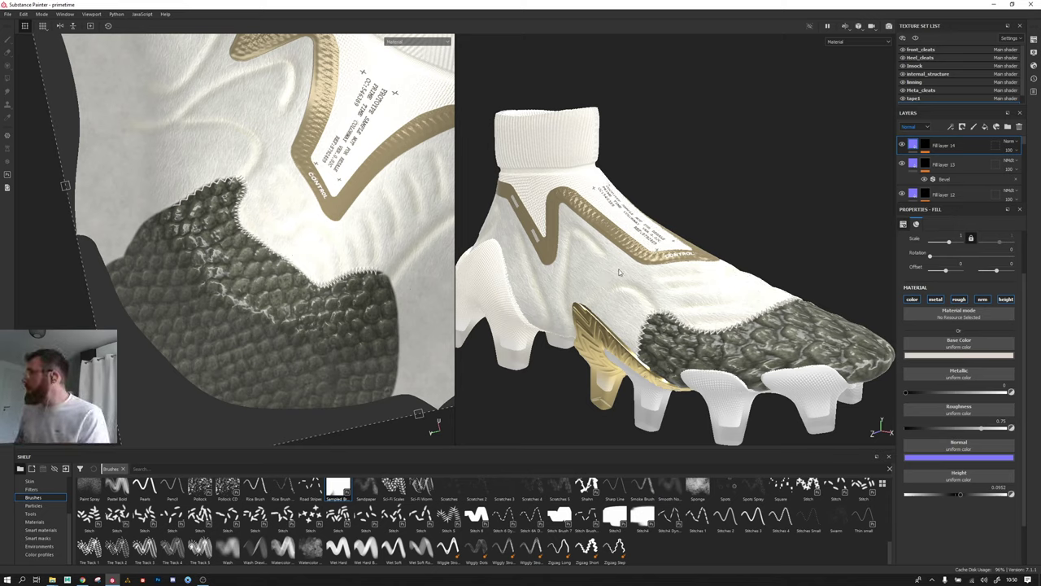
left_click_drag(606, 278, 725, 350, "alt")
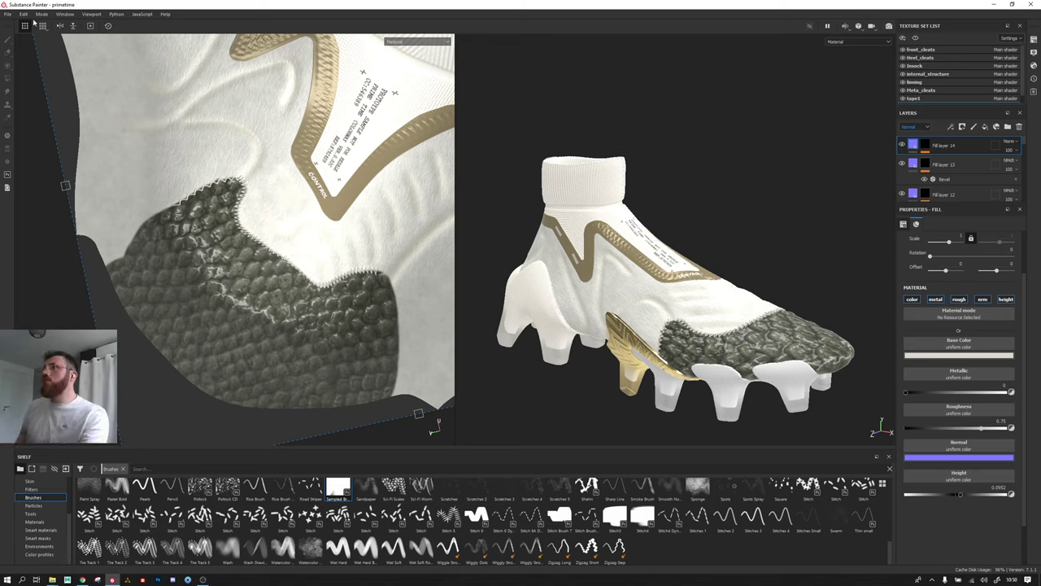
left_click(27, 18)
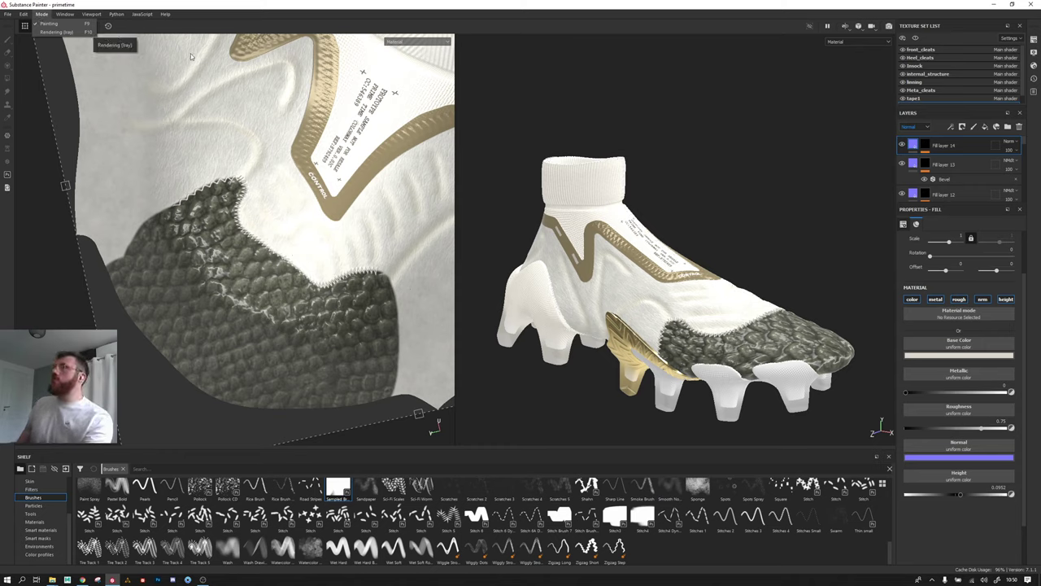
left_click(561, 100)
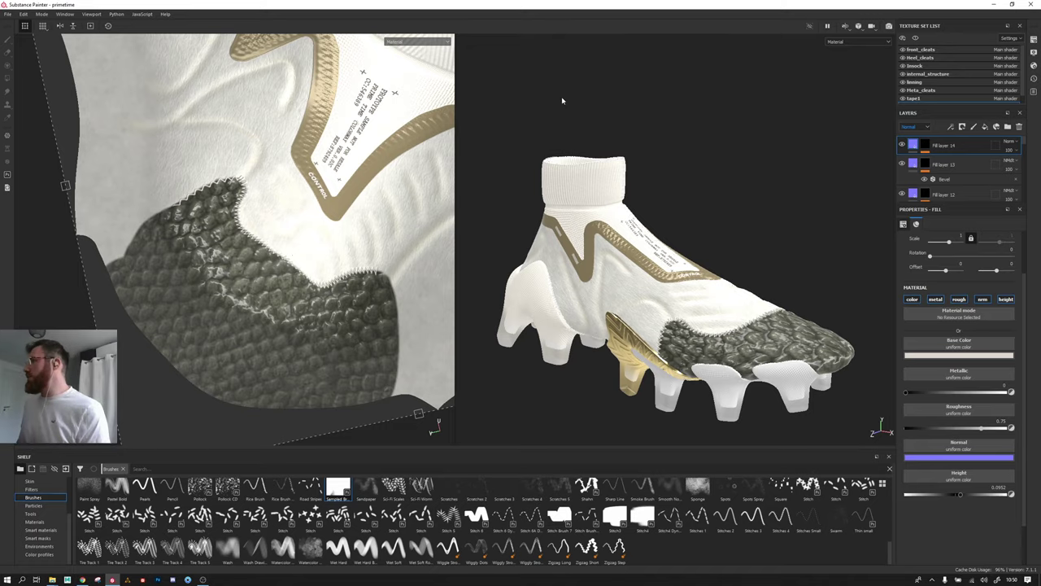
Step: Switch to the Iray view and set Camera Aperture to 0 to remove blur
key("F10")
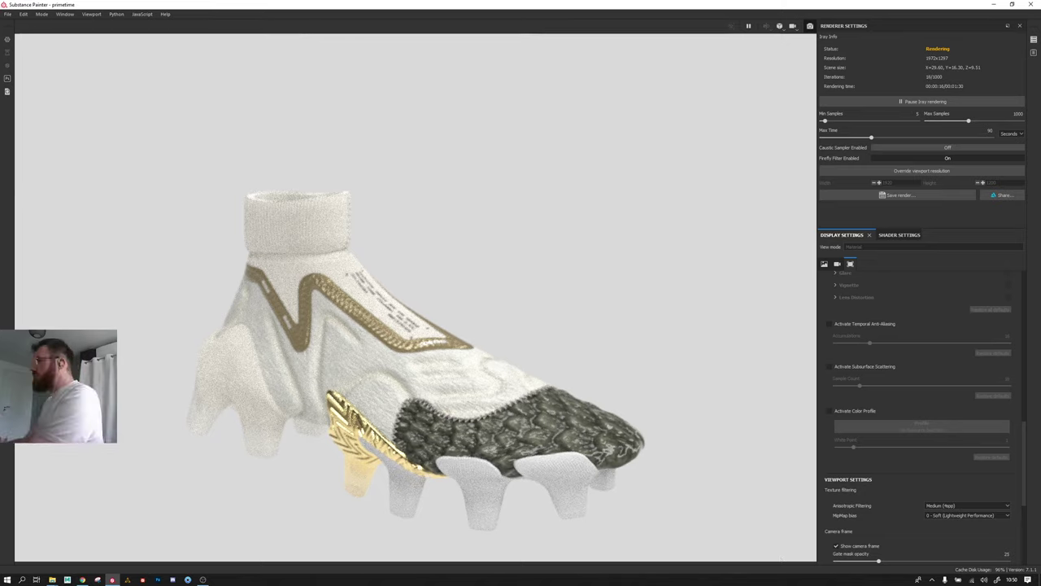
scroll(871, 420, "up", 5)
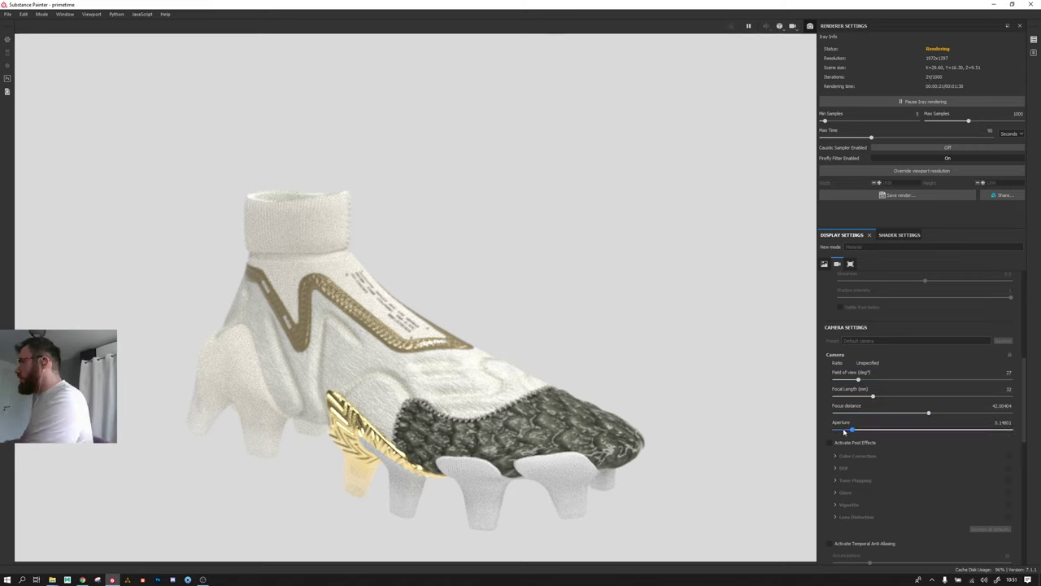
left_click_drag(844, 428, 829, 429)
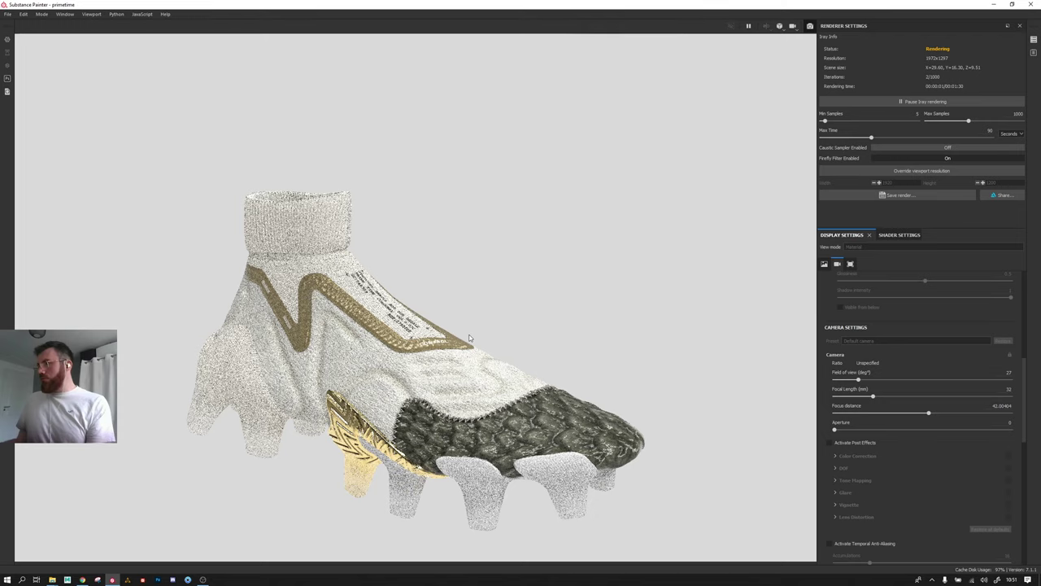
scroll(469, 337, "down", 2)
Step: Orbit the boot, return briefly to the painting view, then resume Iray from a frontal angle
mouse_move(407, 342)
left_mouse_down("alt")
mouse_move(440, 342)
mouse_move(125, 344)
left_mouse_up("alt")
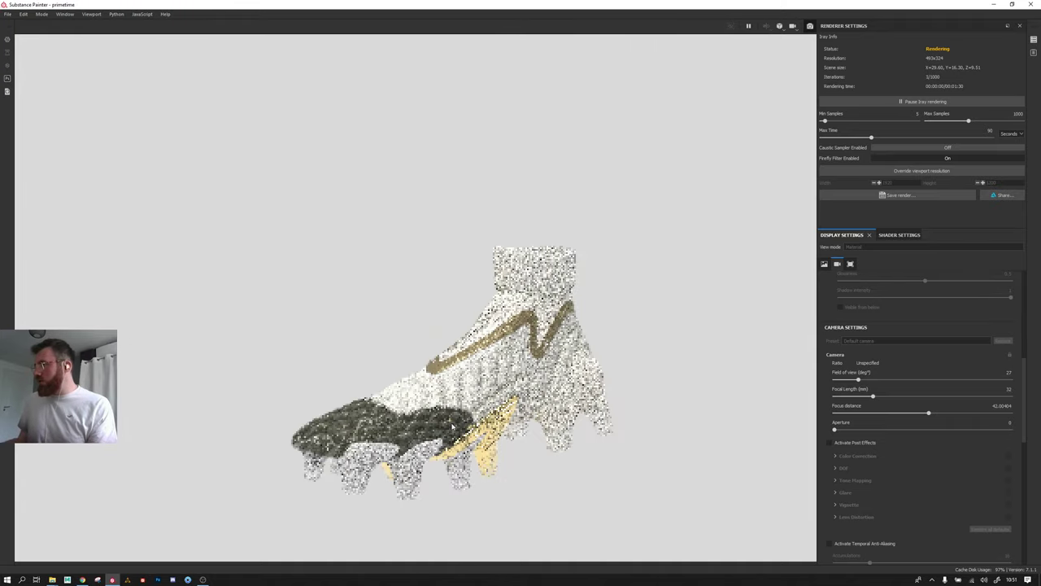
scroll(456, 413, "up", 1)
scroll(456, 413, "up", 1)
scroll(456, 413, "up", 1)
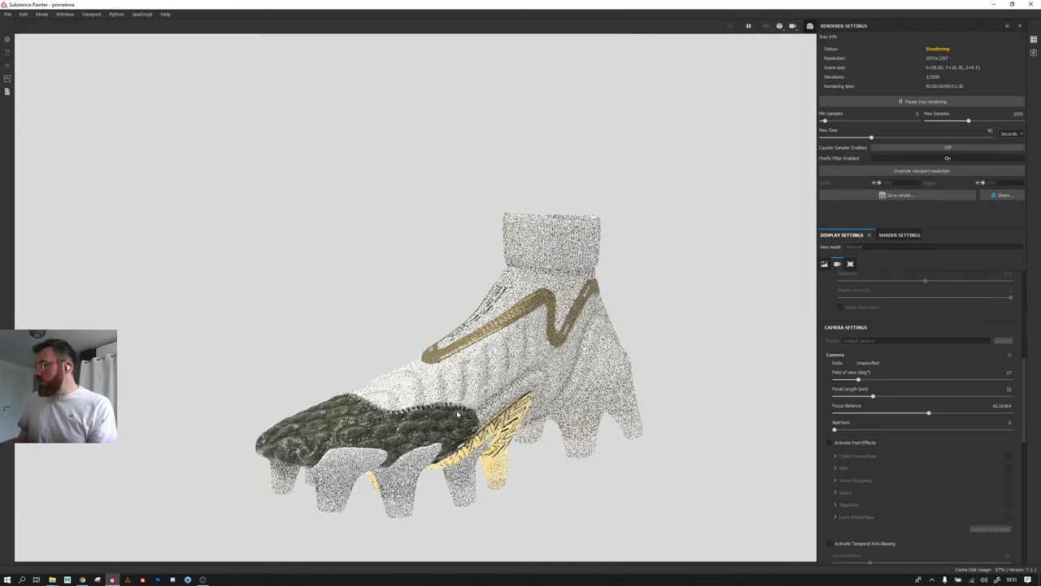
scroll(462, 379, "up", 1)
scroll(462, 379, "up", 1)
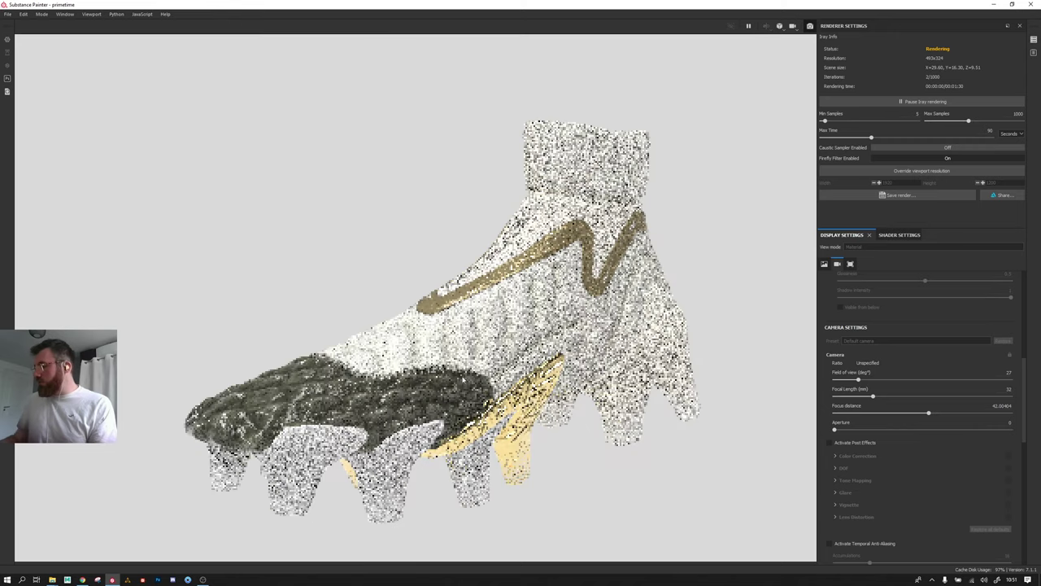
key("F9")
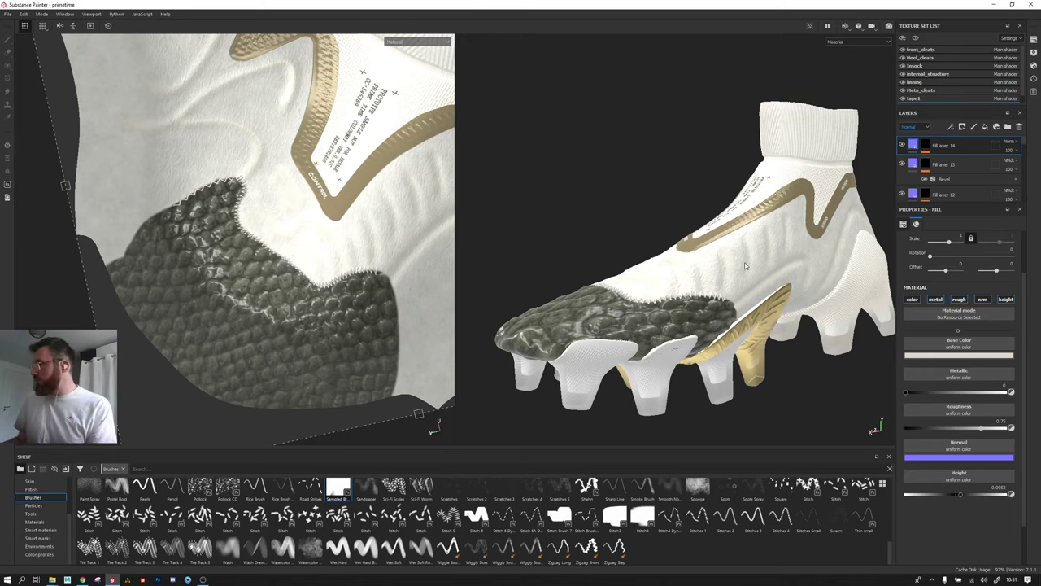
key("F10")
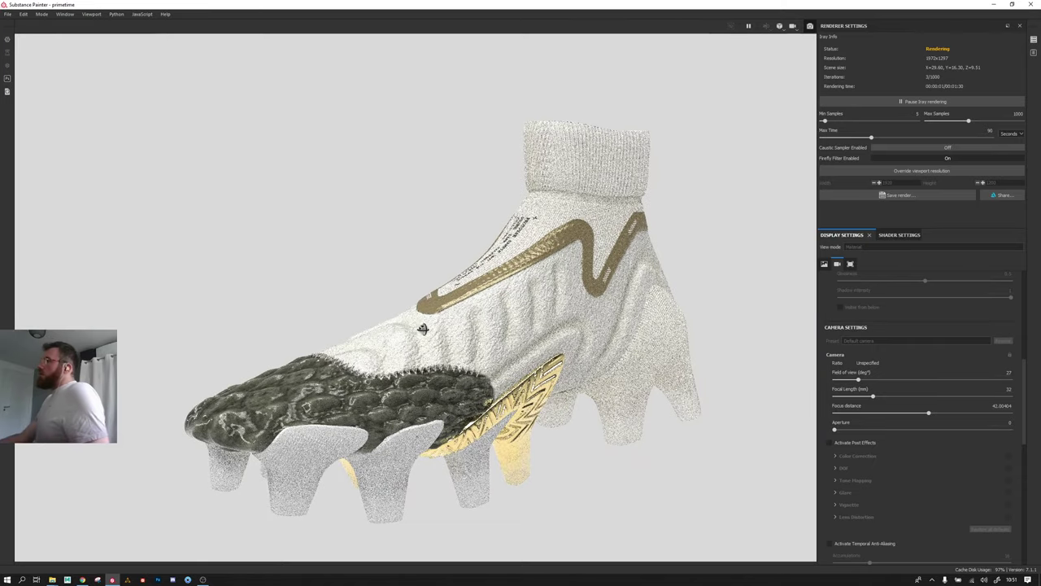
left_click_drag(415, 330, 652, 290, "alt")
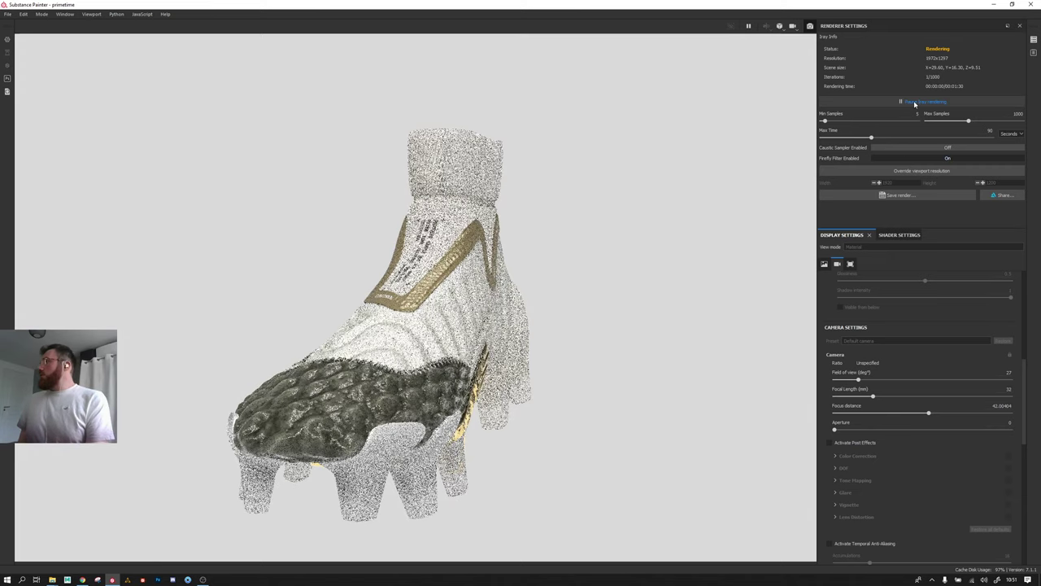
Step: Pause and resume the Iray render, then turn the boot side-on
left_click(925, 101)
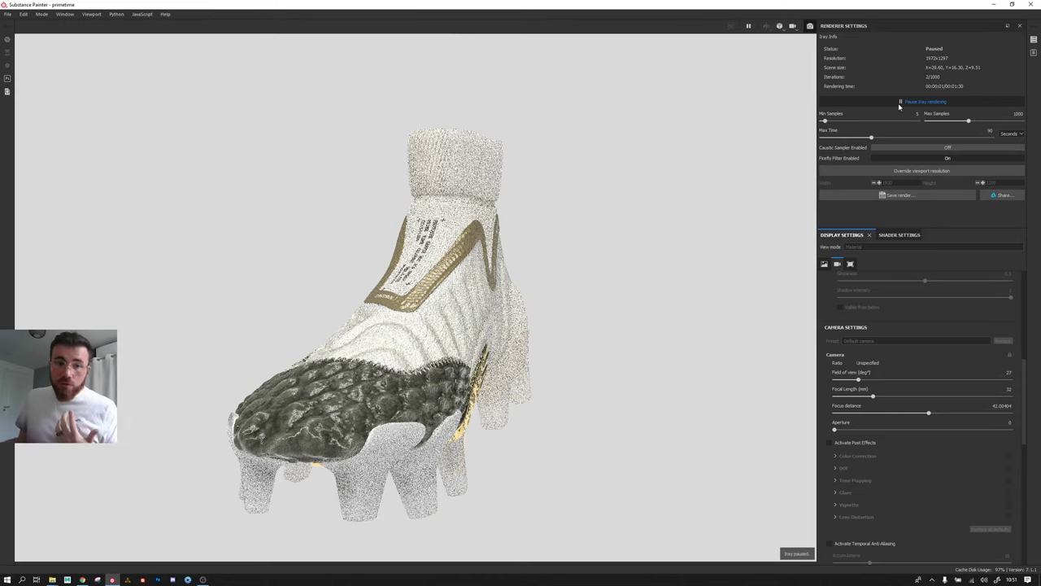
left_click(899, 101)
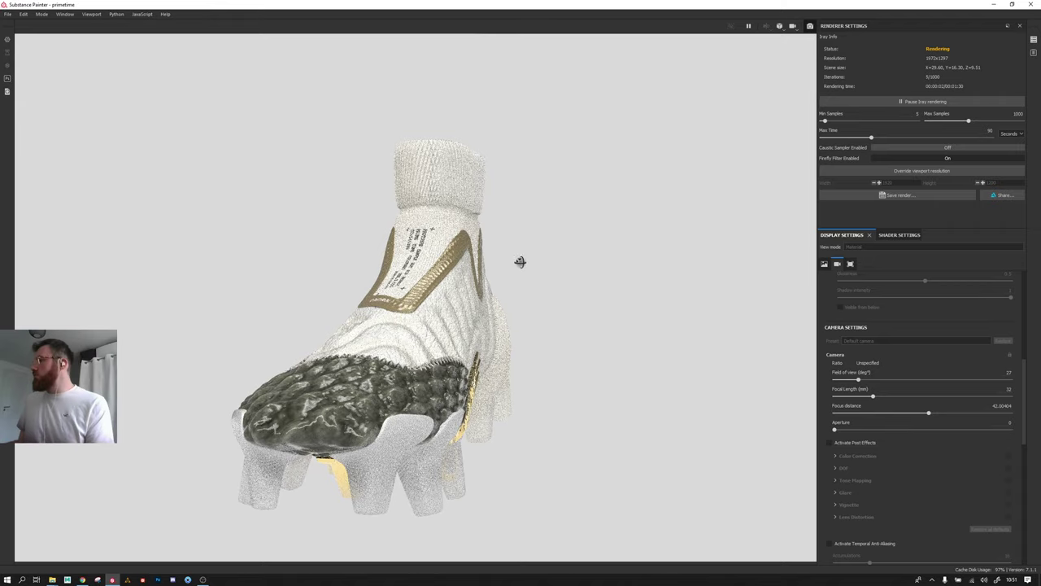
left_click_drag(518, 260, 572, 268, "alt")
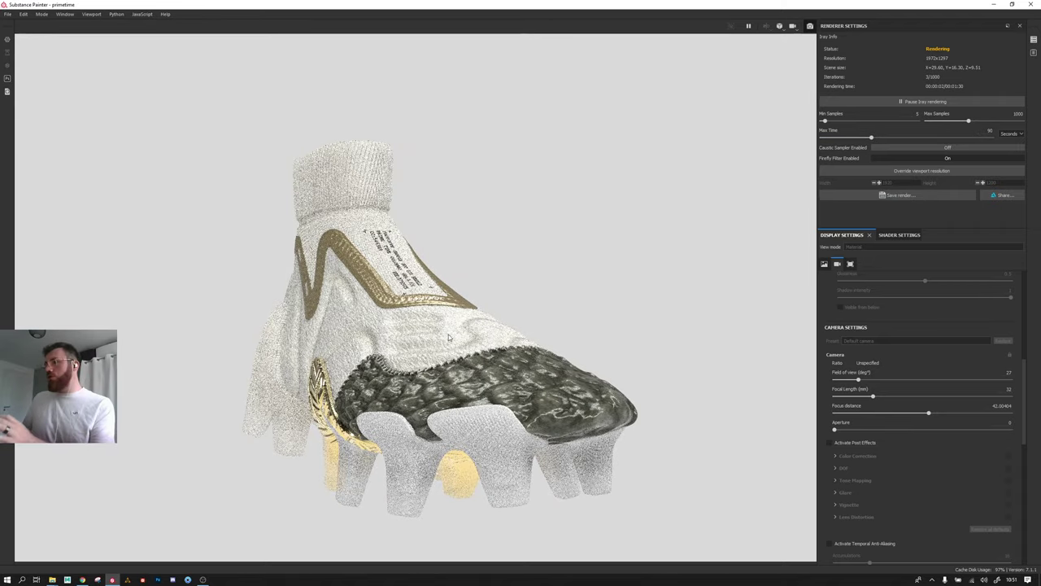
left_click_drag(471, 329, 346, 356, "alt")
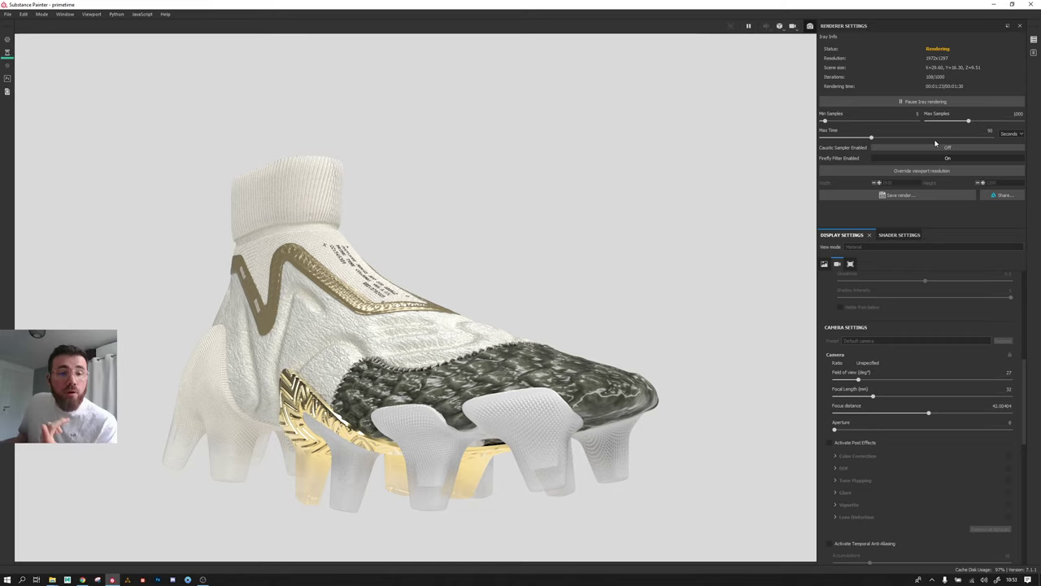
Step: Save the project once the side-on Iray render has finished
key("ctrl+s")
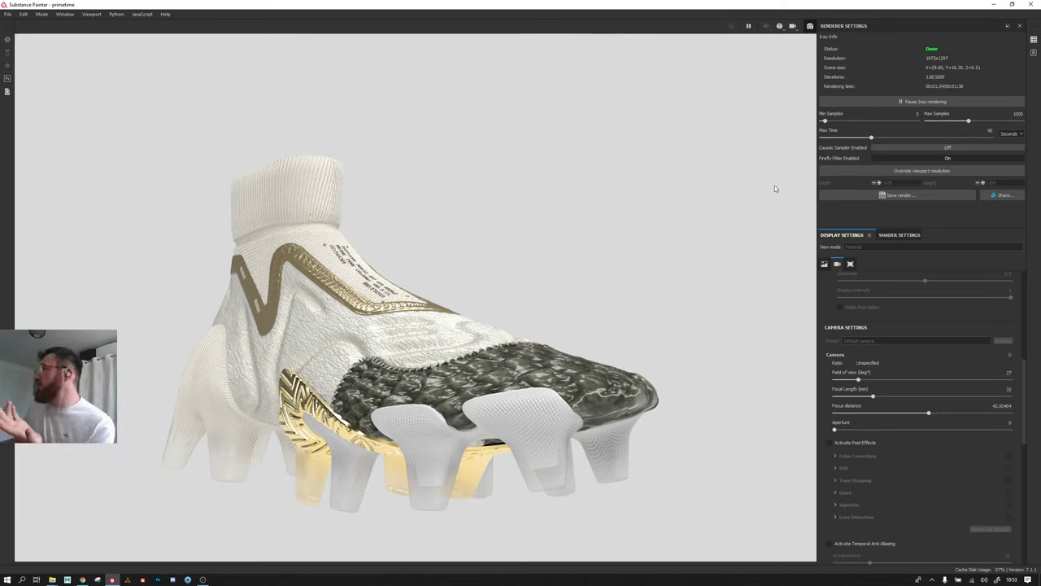
Step: Export the finished render as a PNG named in the PERSO FCSILMI folder
left_click(891, 195)
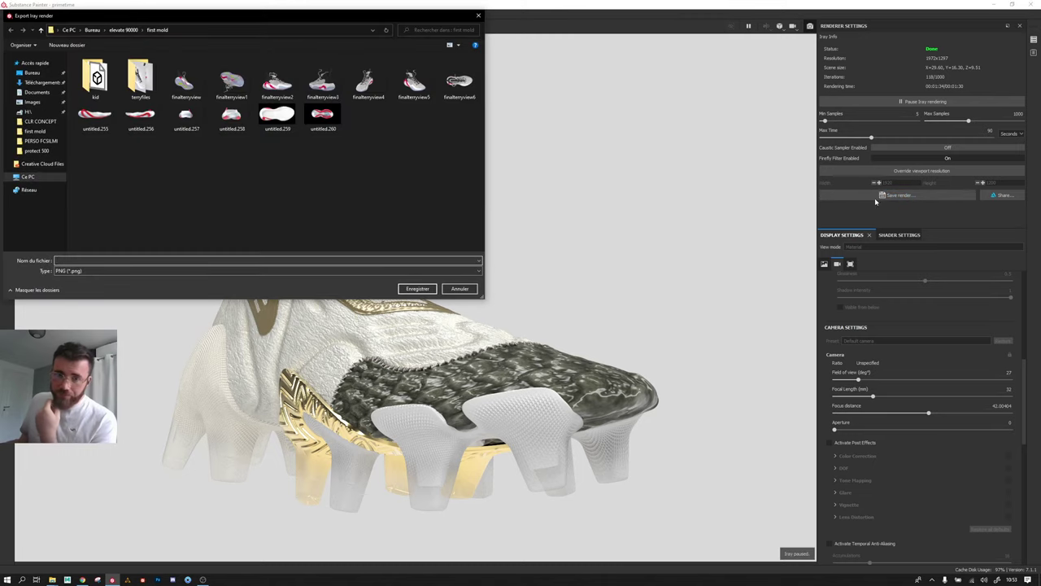
left_click(39, 141)
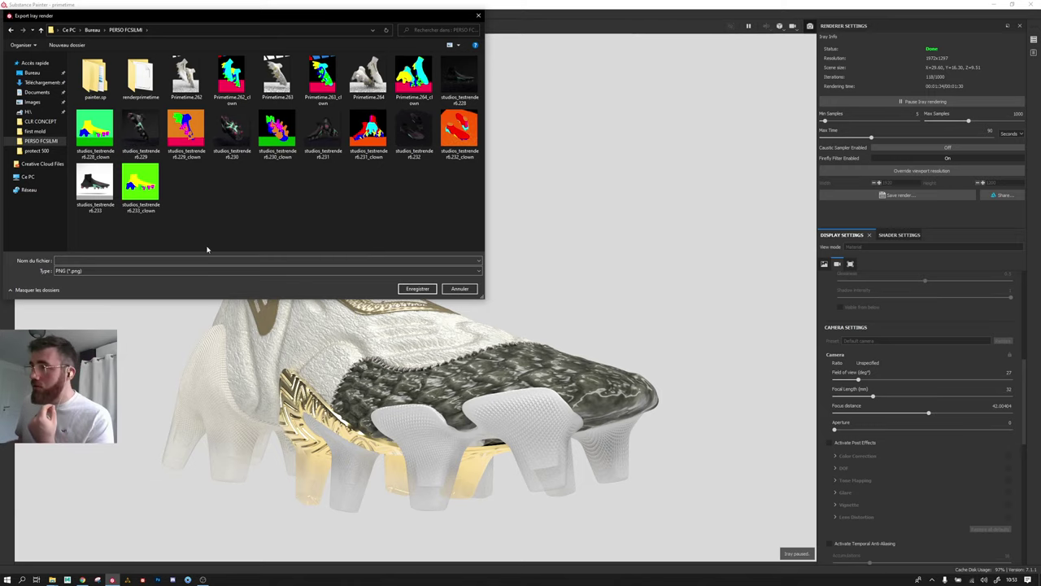
left_click(105, 260)
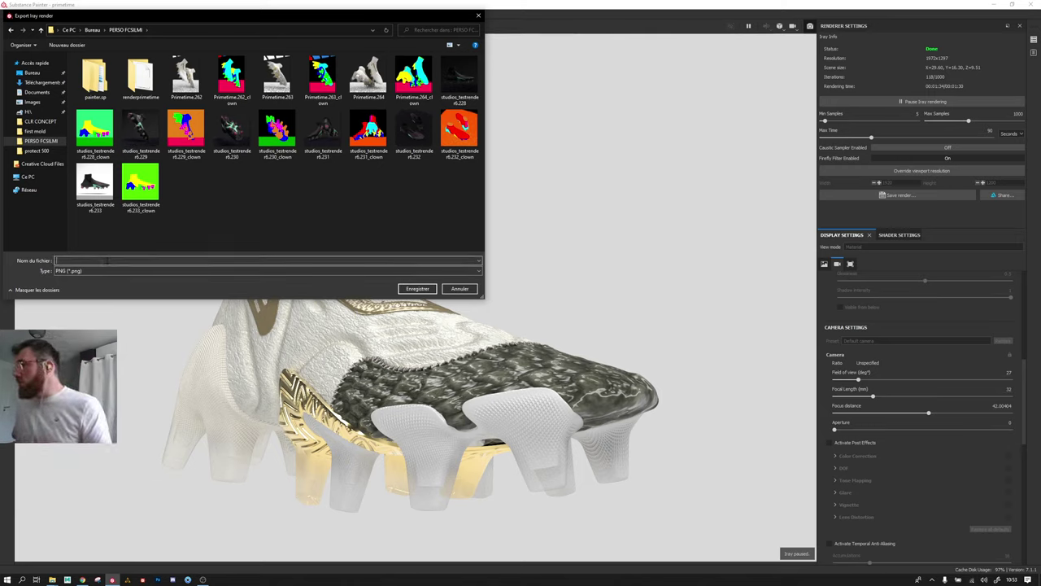
type("tutoduswagjpj")
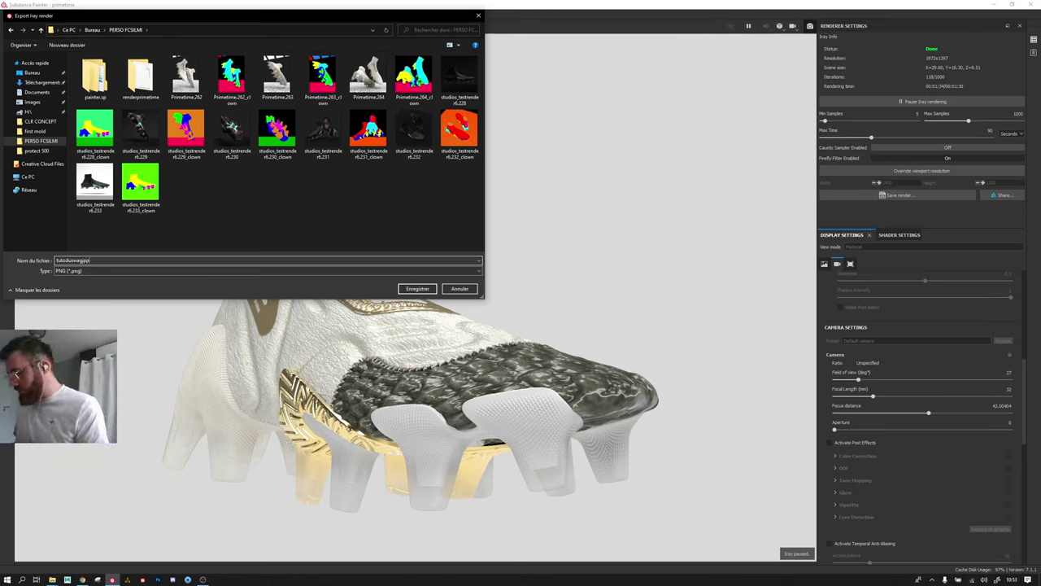
type("c")
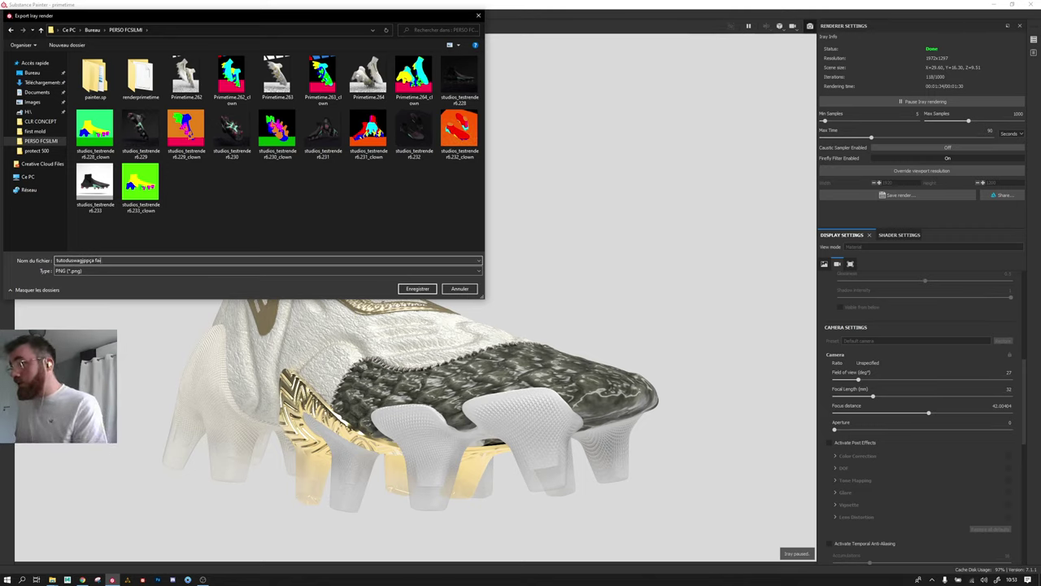
key("BackSpace")
key("BackSpace")
key("BackSpace")
type("t2h")
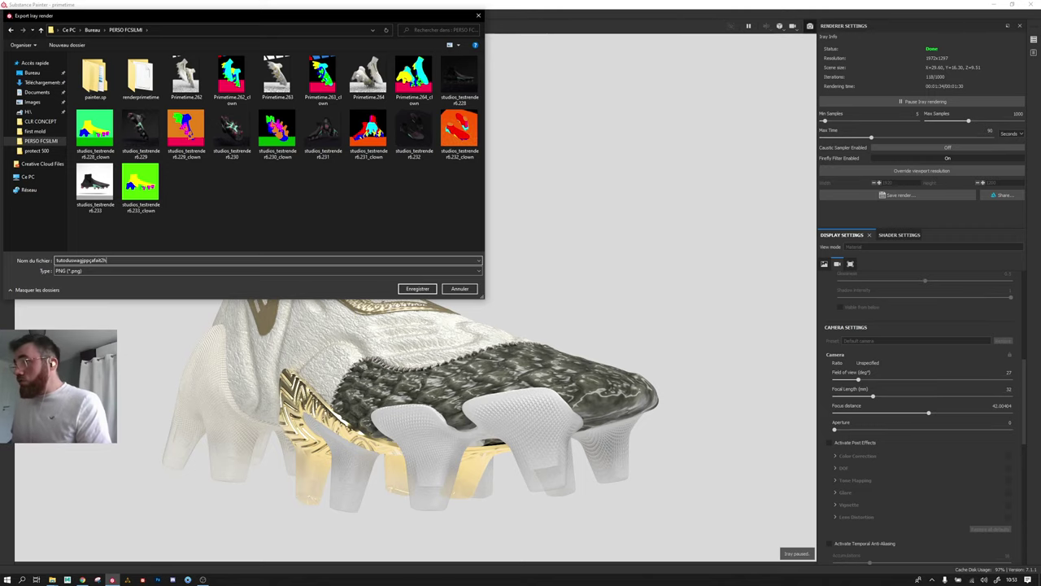
type("uejetourneetjes")
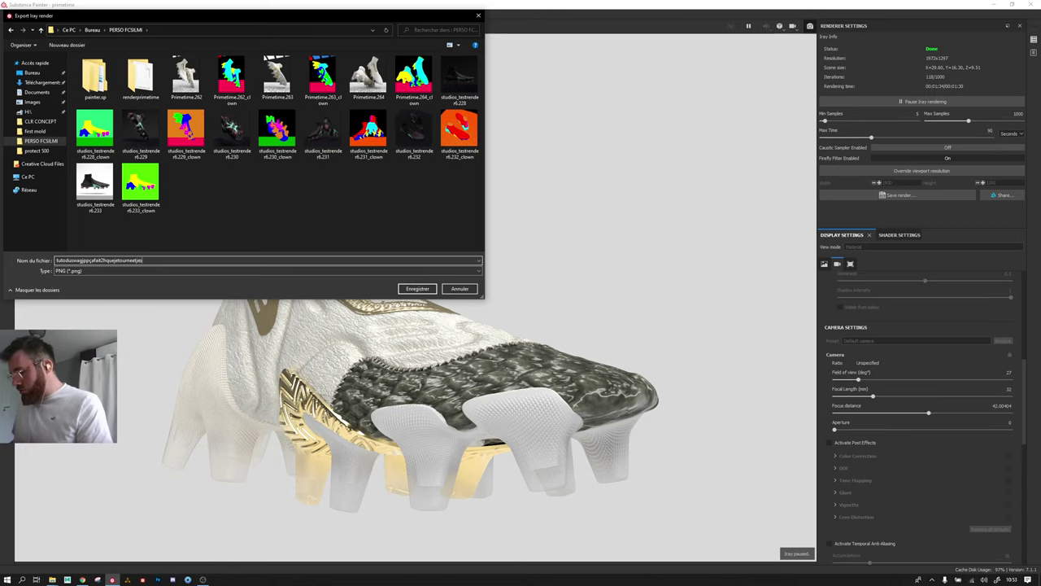
type("acjaipassignepourça")
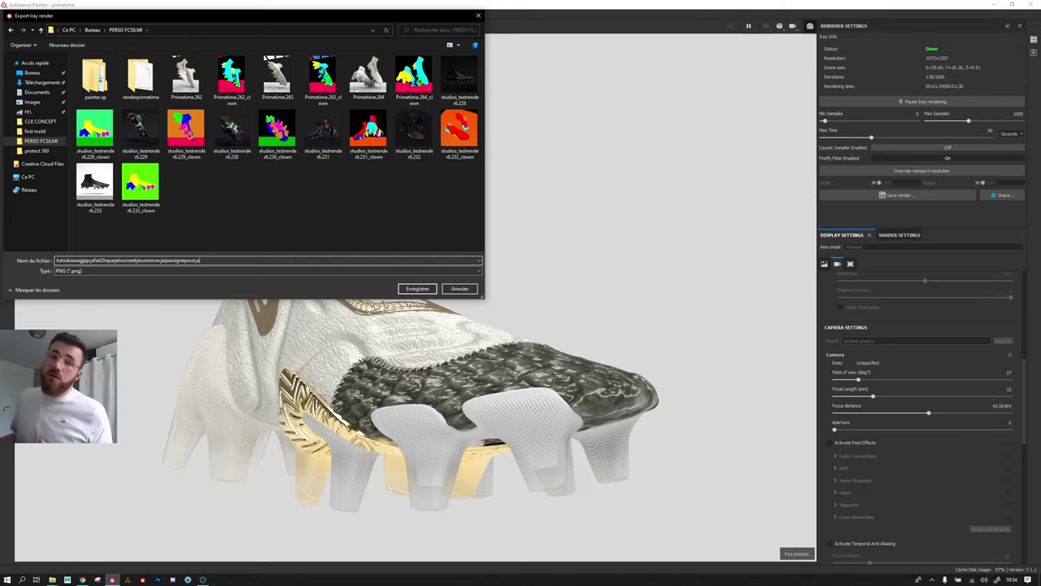
left_click(420, 288)
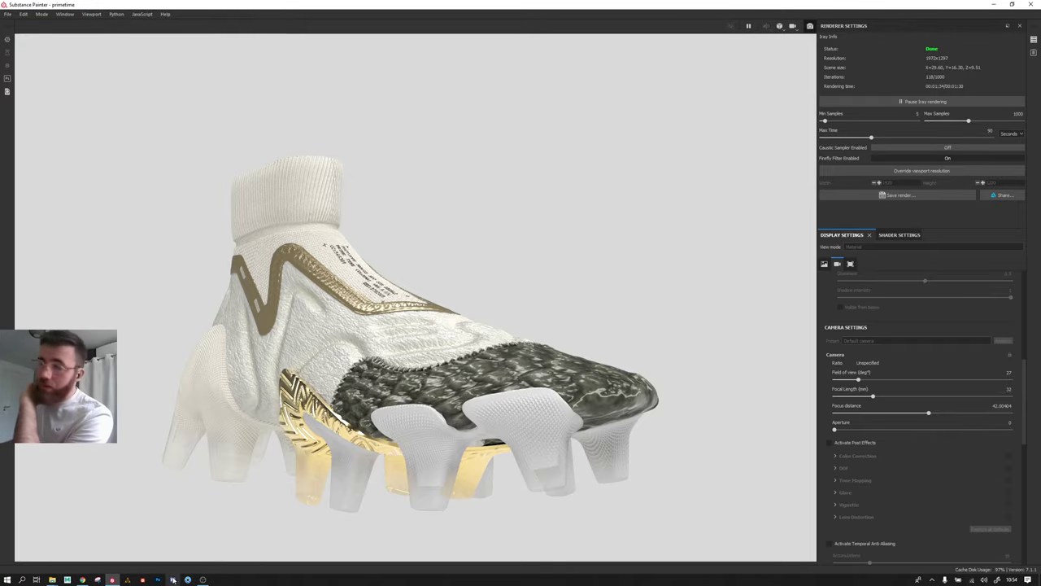
mouse_move(173, 580)
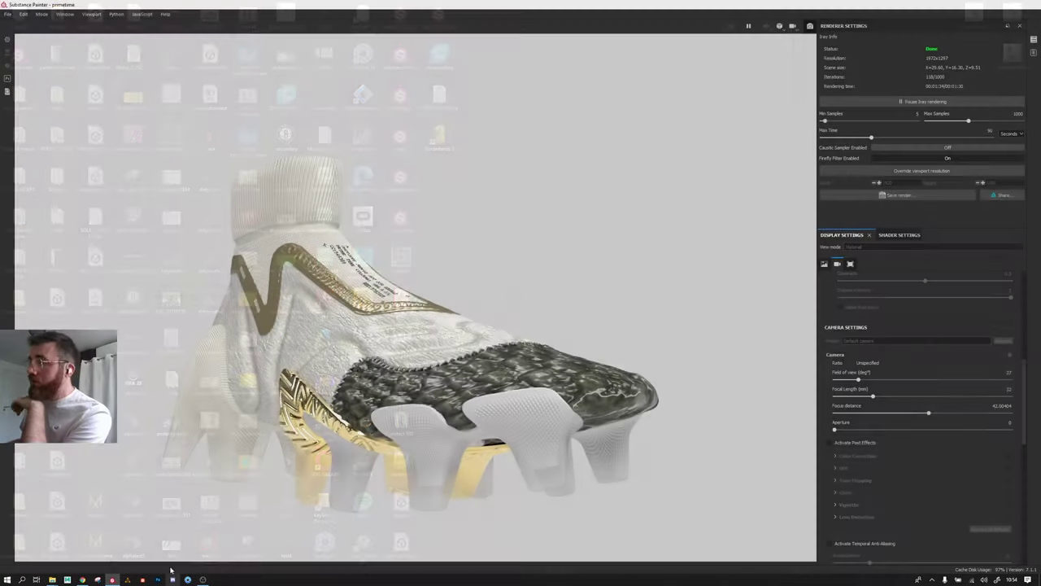
mouse_move(52, 579)
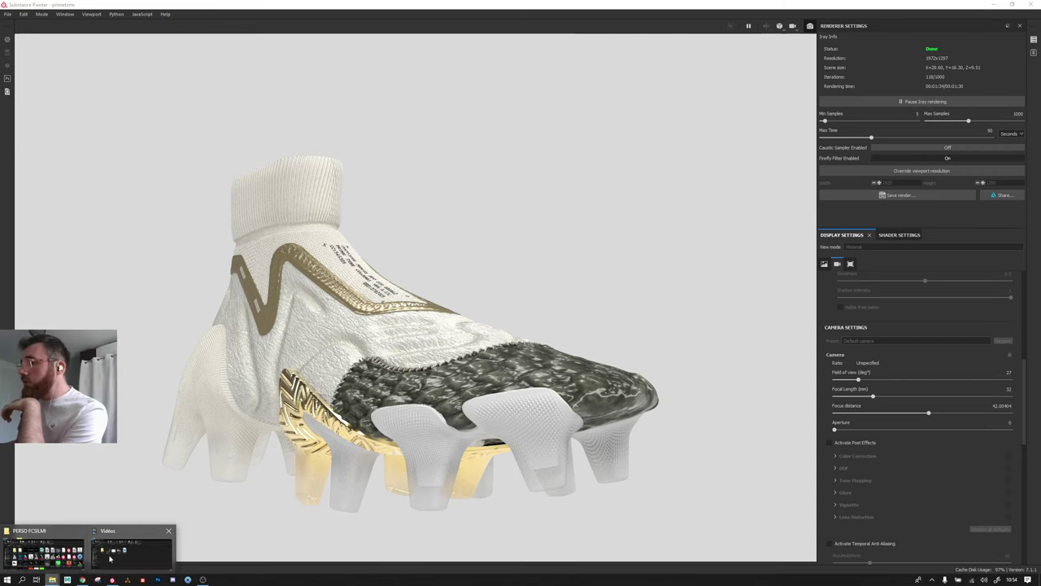
Step: Open the new boot render PNG from the PERSO FCSILMI folder in Photo Viewer
left_click(109, 558)
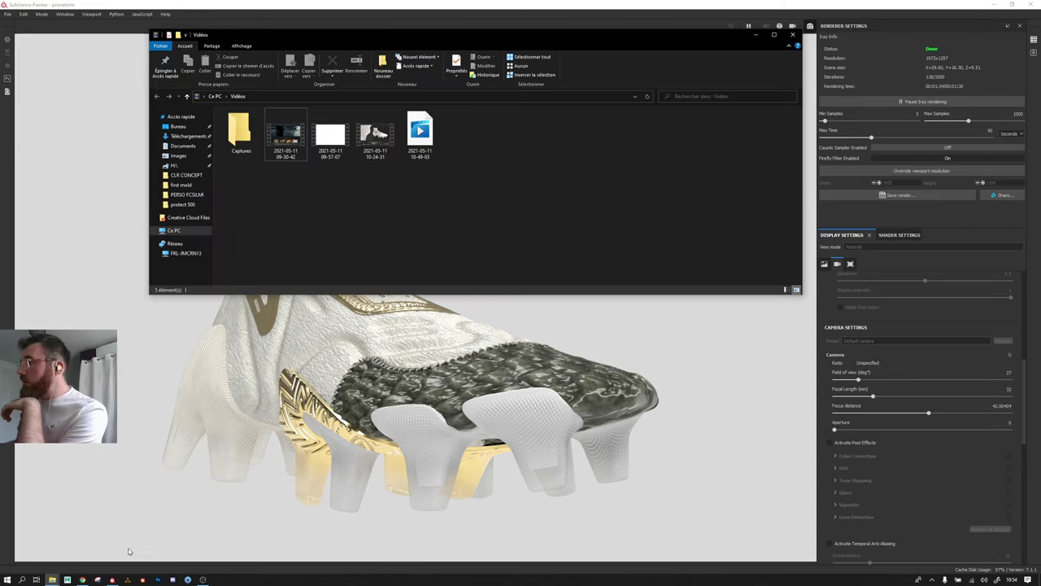
left_click(186, 194)
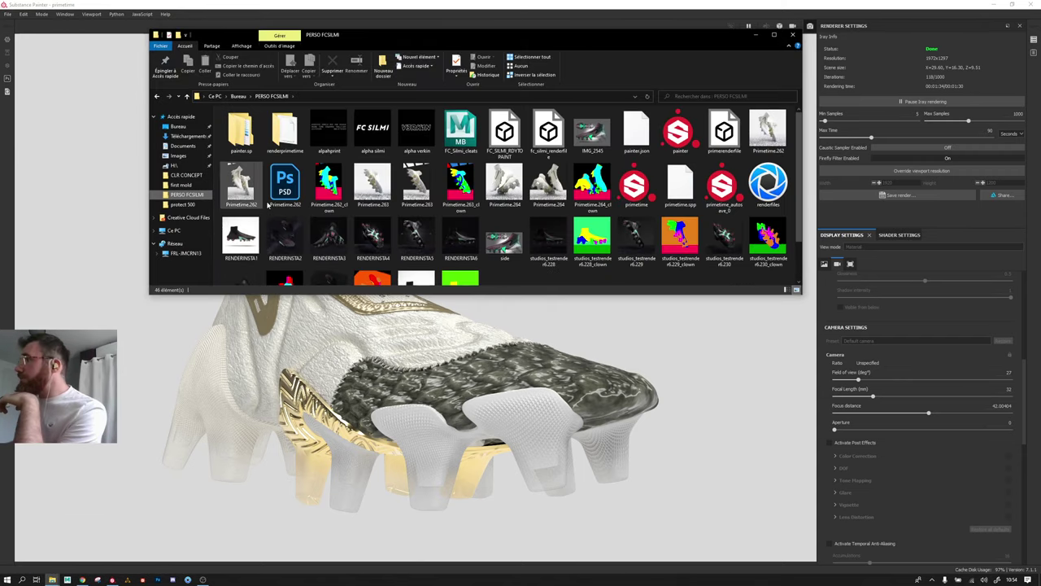
scroll(429, 210, "down", 1)
left_click(504, 249)
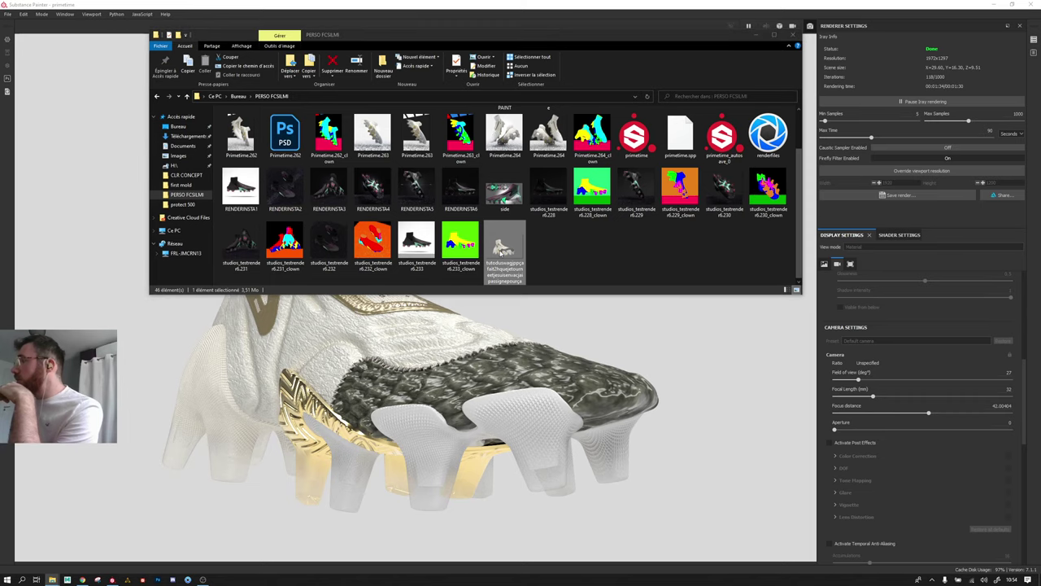
double_click(502, 251)
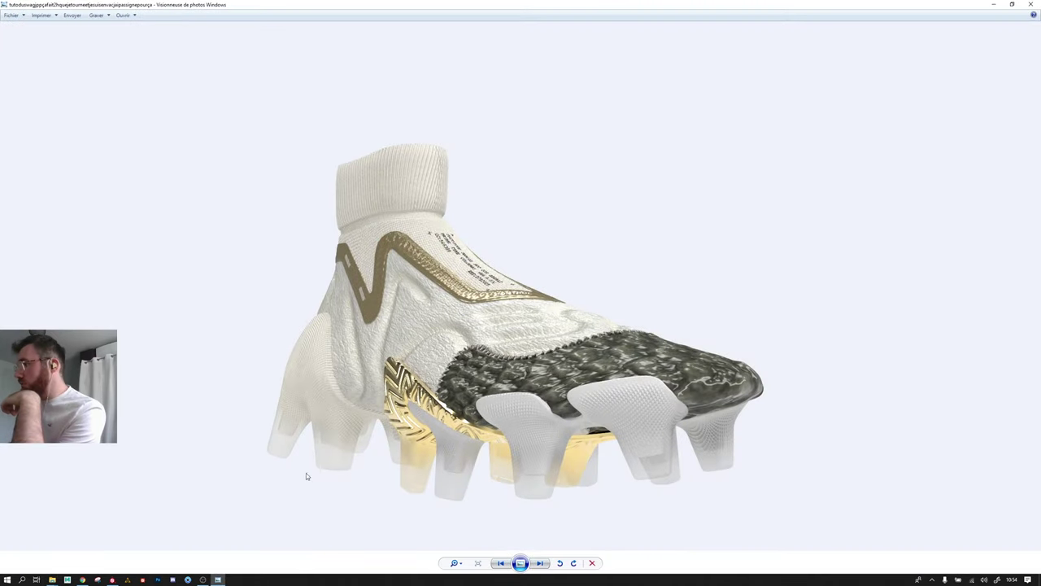
Step: Zoom and pan across the render's printed label and sole, then close Photo Viewer
scroll(407, 340, "up", 5)
scroll(393, 342, "up", 5)
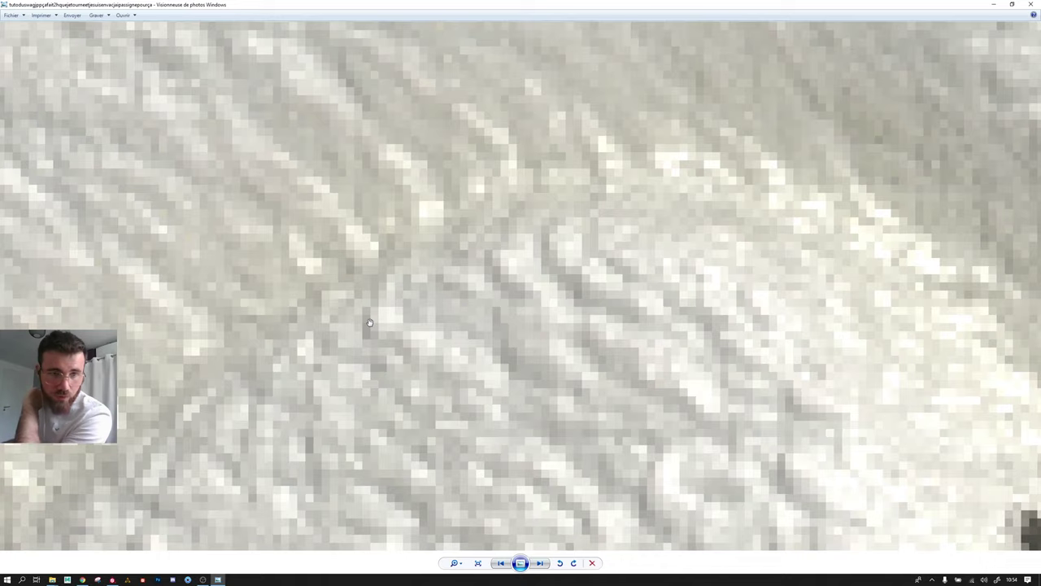
scroll(369, 323, "down", 2)
scroll(369, 323, "down", 2)
scroll(370, 323, "down", 2)
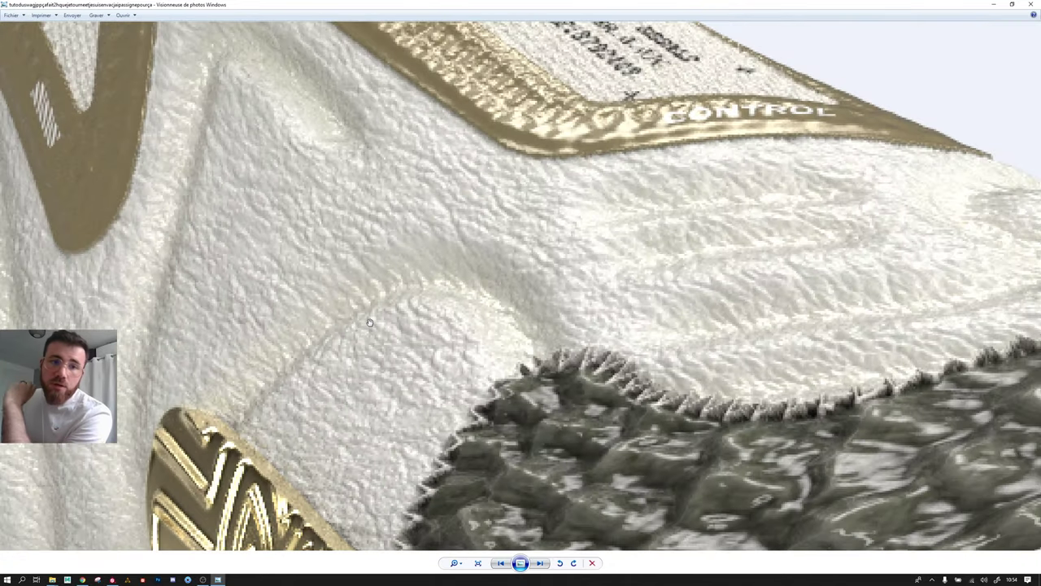
scroll(368, 329, "down", 2)
scroll(366, 335, "down", 2)
scroll(358, 348, "down", 1)
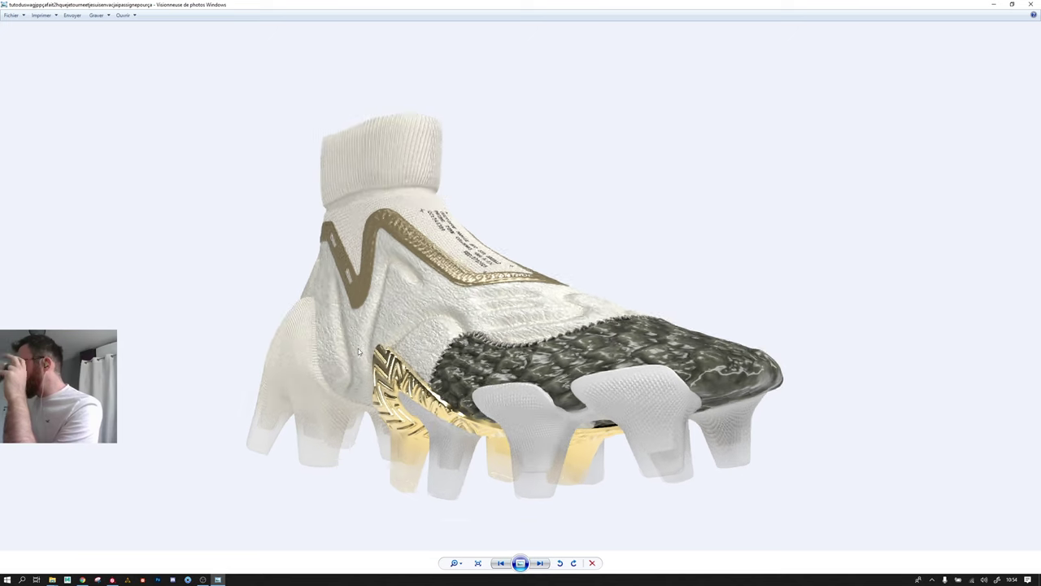
scroll(358, 348, "down", 1)
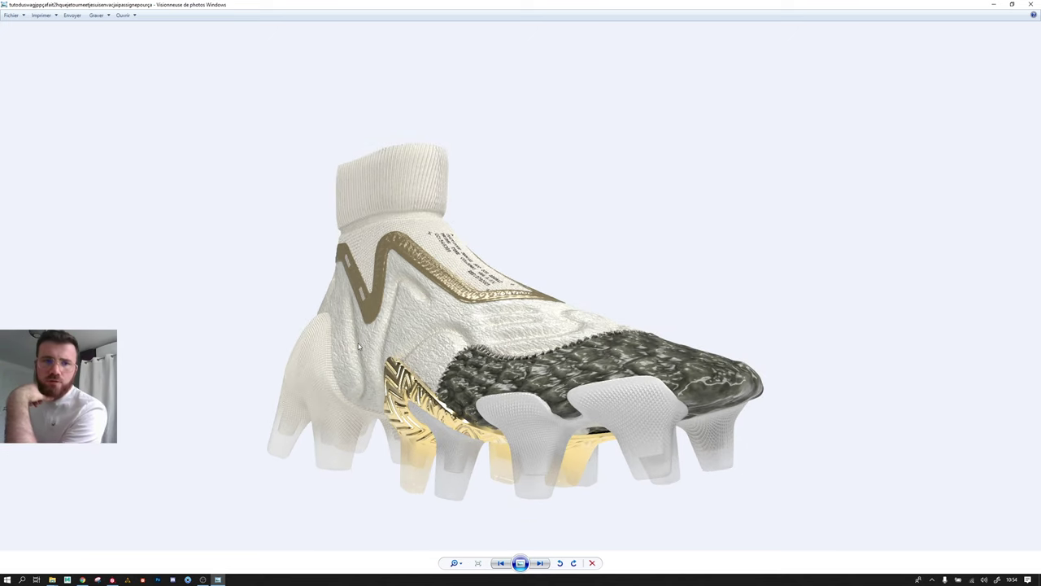
scroll(358, 349, "up", 2)
scroll(358, 348, "up", 2)
scroll(372, 304, "down", 1)
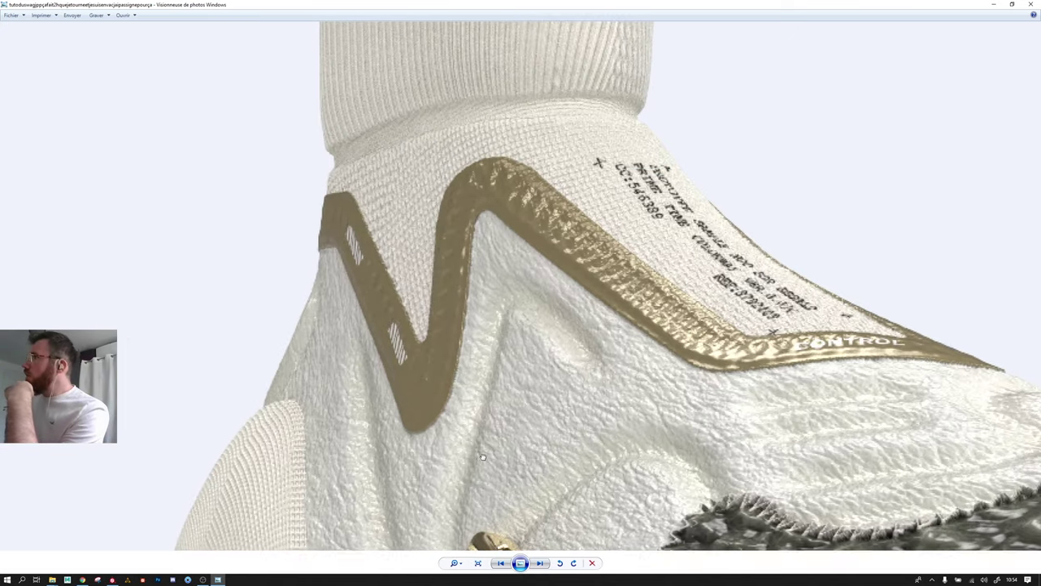
scroll(543, 295, "down", 1)
left_click_drag(543, 295, 377, 327)
scroll(377, 327, "up", 1)
scroll(429, 257, "up", 2)
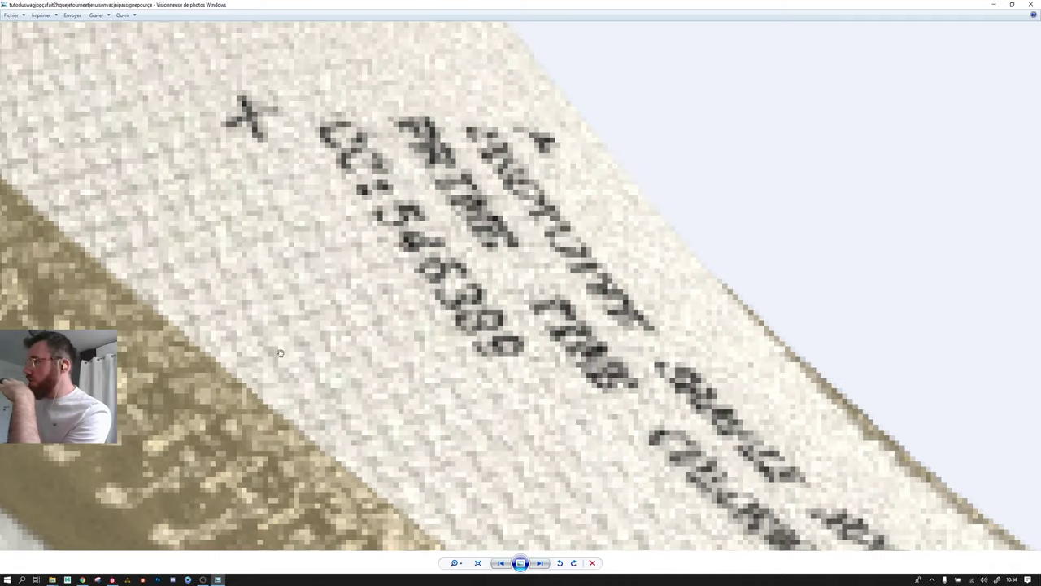
scroll(275, 350, "down", 1)
scroll(275, 350, "down", 2)
scroll(337, 313, "down", 1)
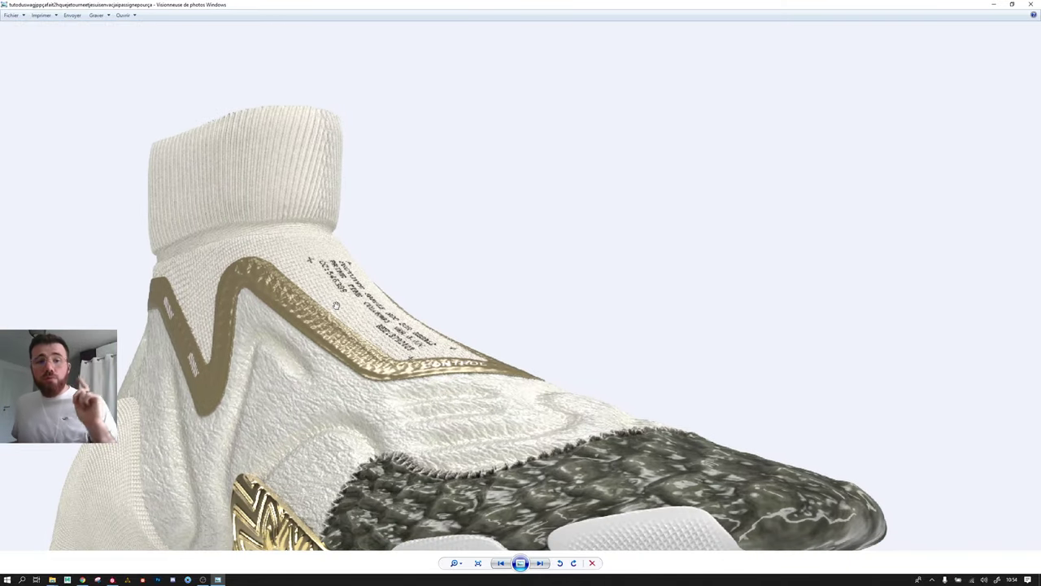
left_click_drag(337, 313, 329, 234)
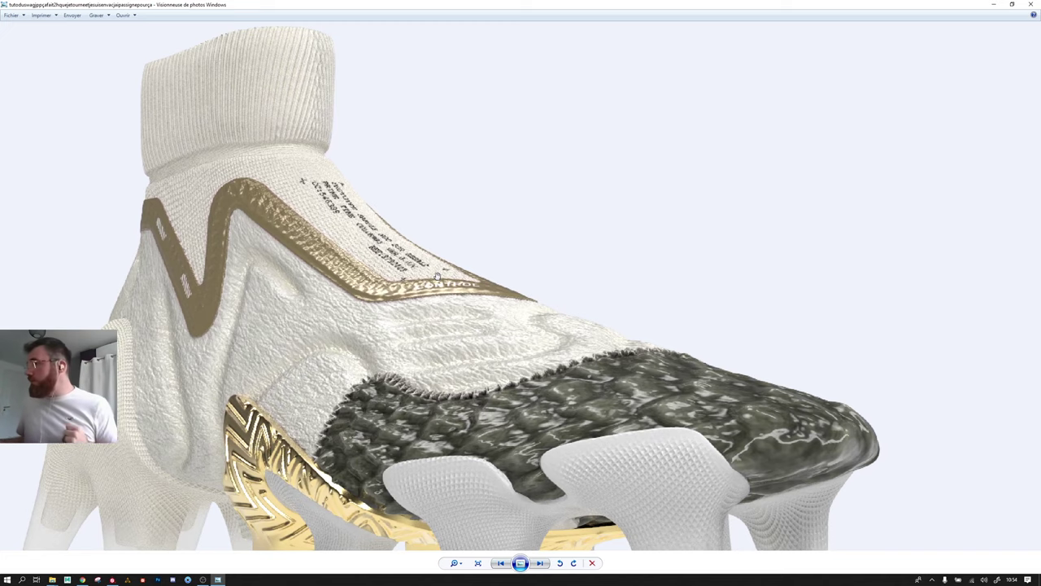
left_click(1031, 4)
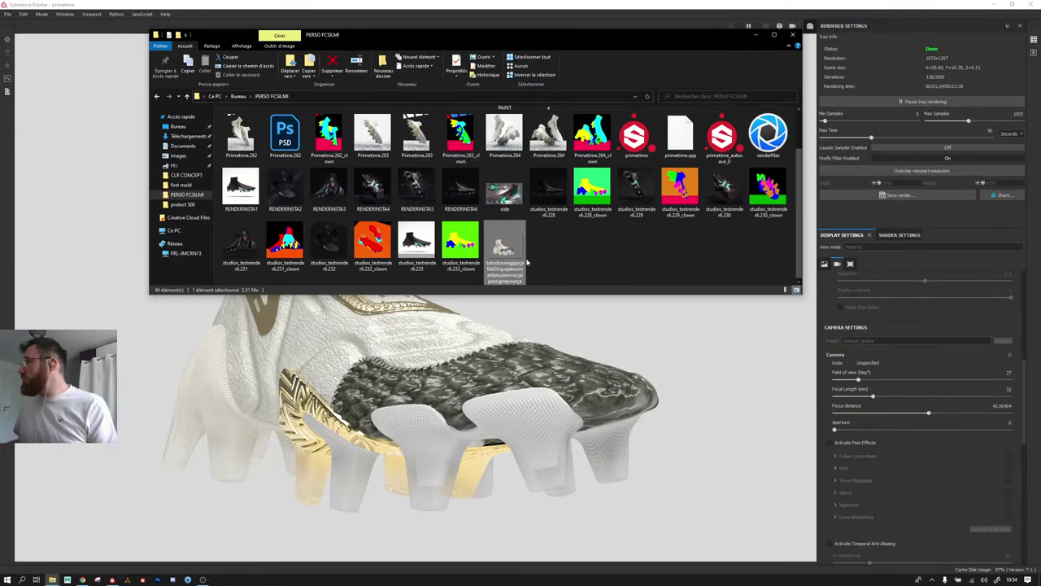
Step: Enable Override viewport resolution with a 3500-pixel width and begin entering the height
left_click(537, 262)
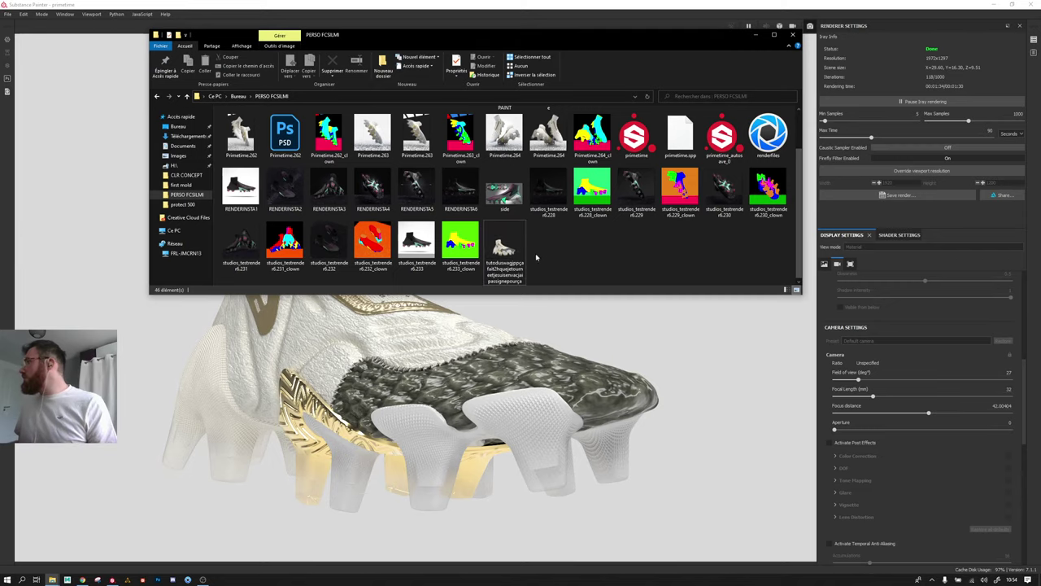
left_click(932, 203)
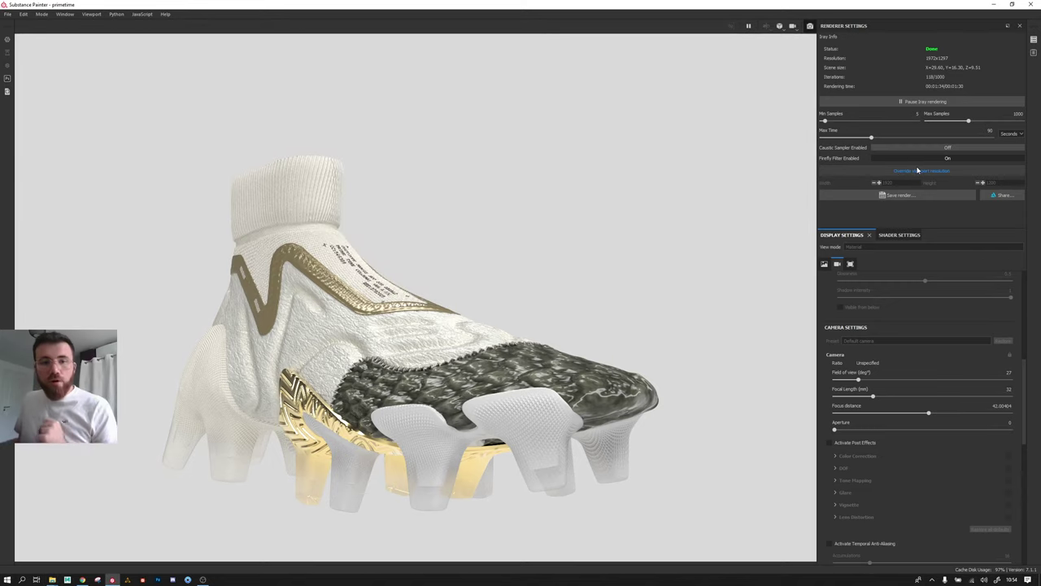
left_click(918, 170)
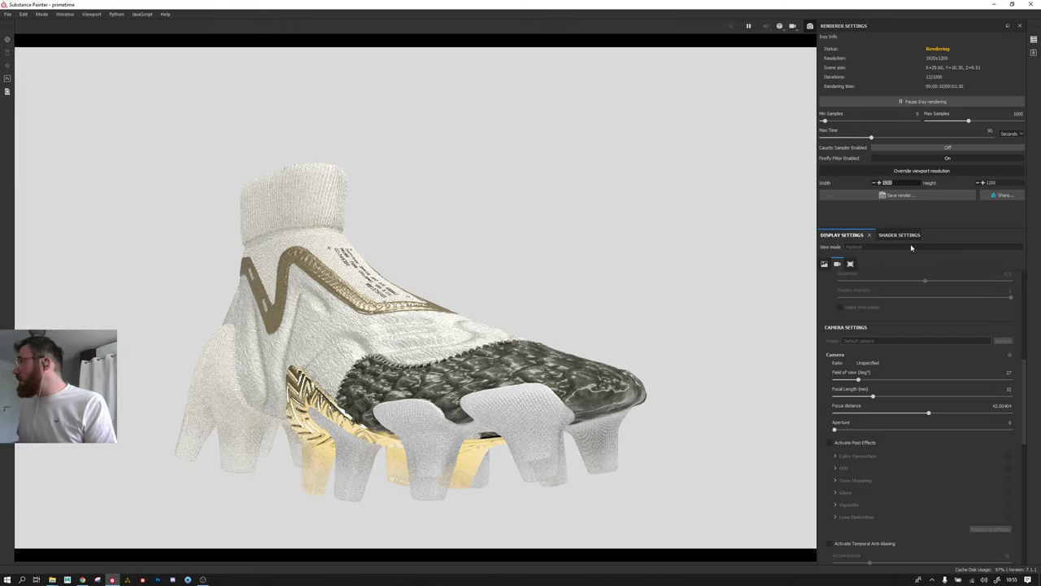
type("1")
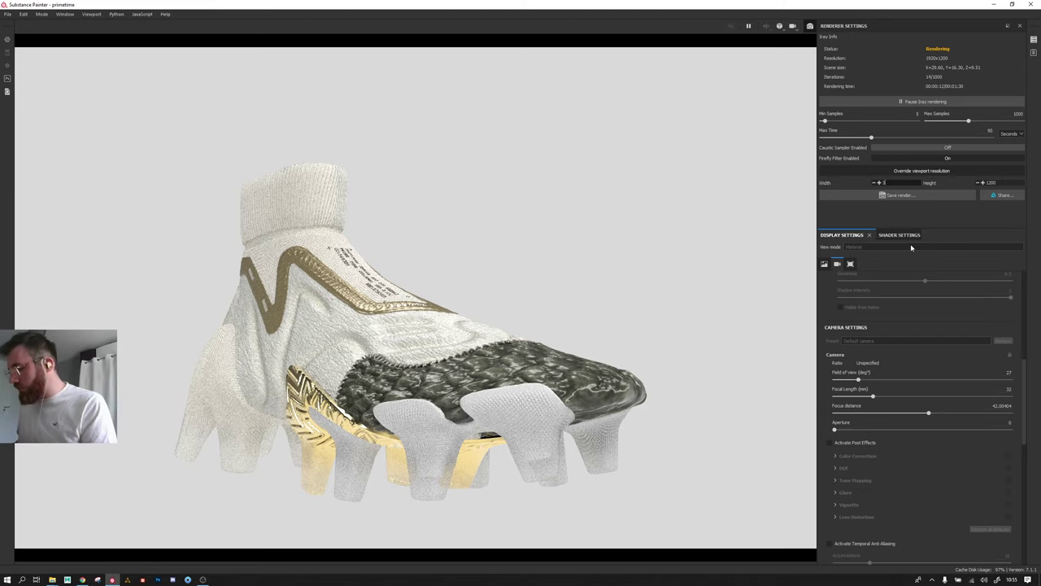
key("Return")
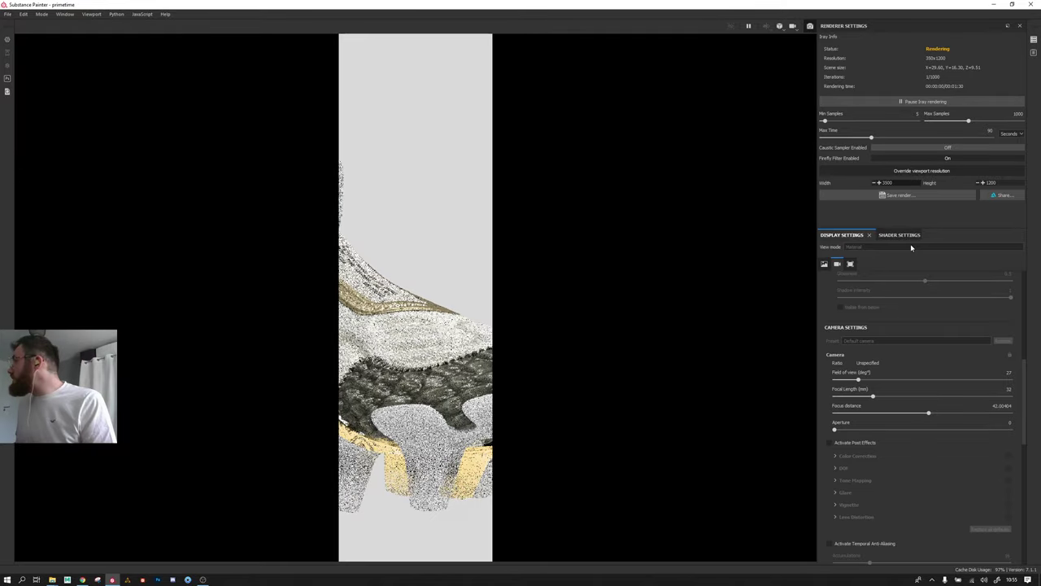
type("0")
key("Tab")
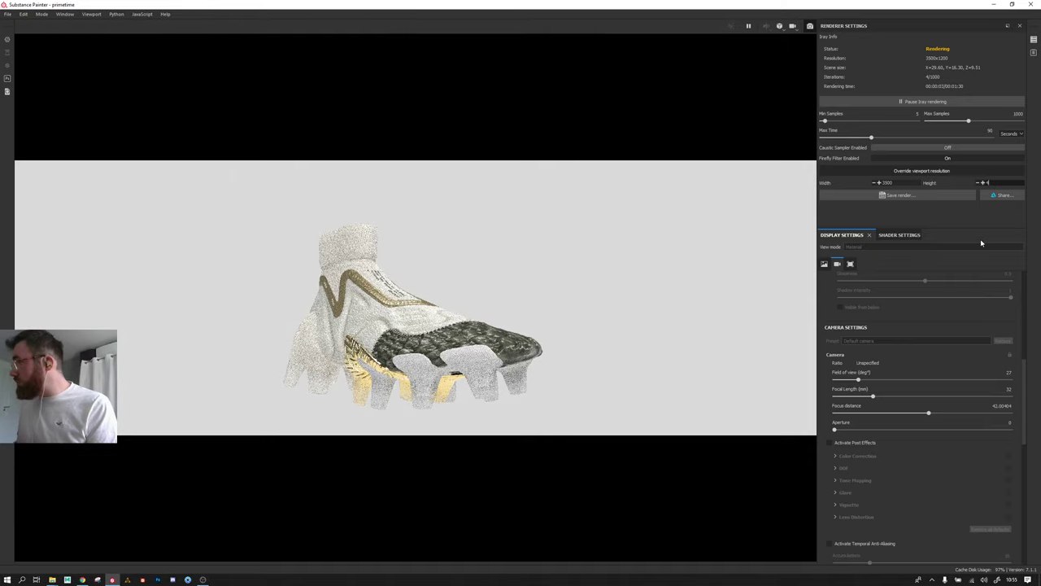
type("40")
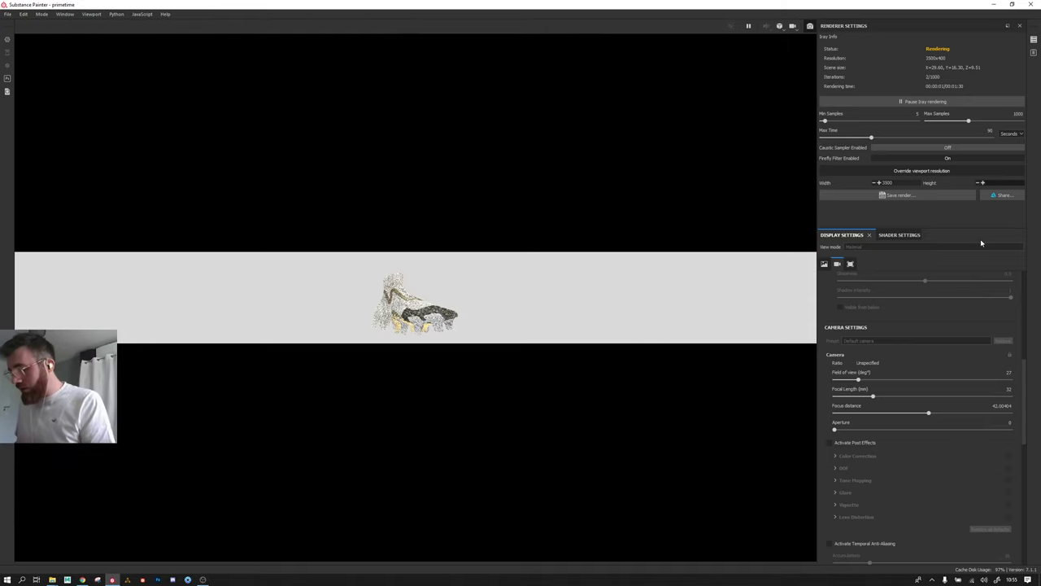
type("0")
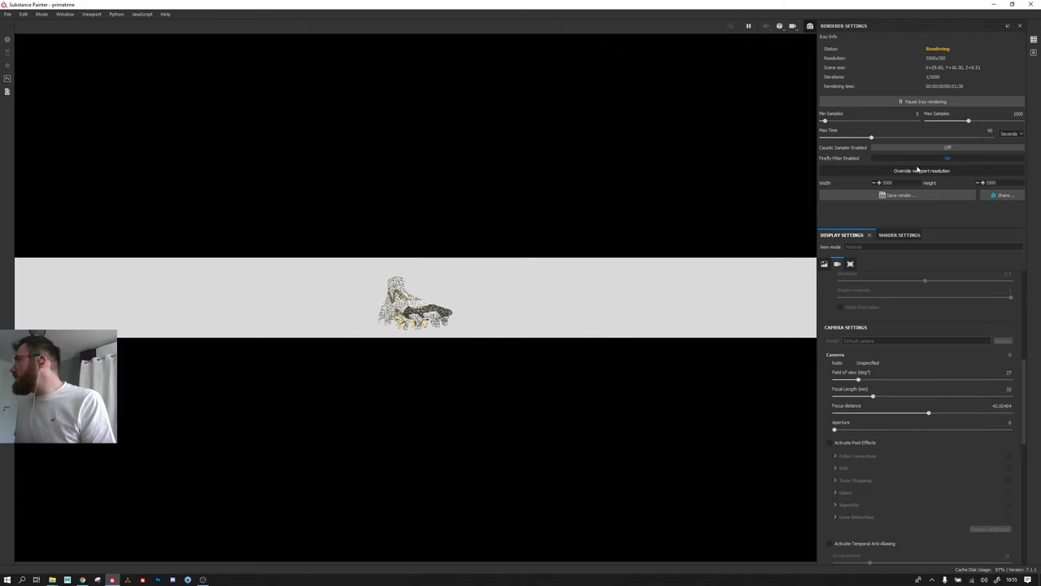
Step: Apply 3500×3500 resolution, switch Max Time units to Minutes and set Max Samples to 118
left_click(948, 159)
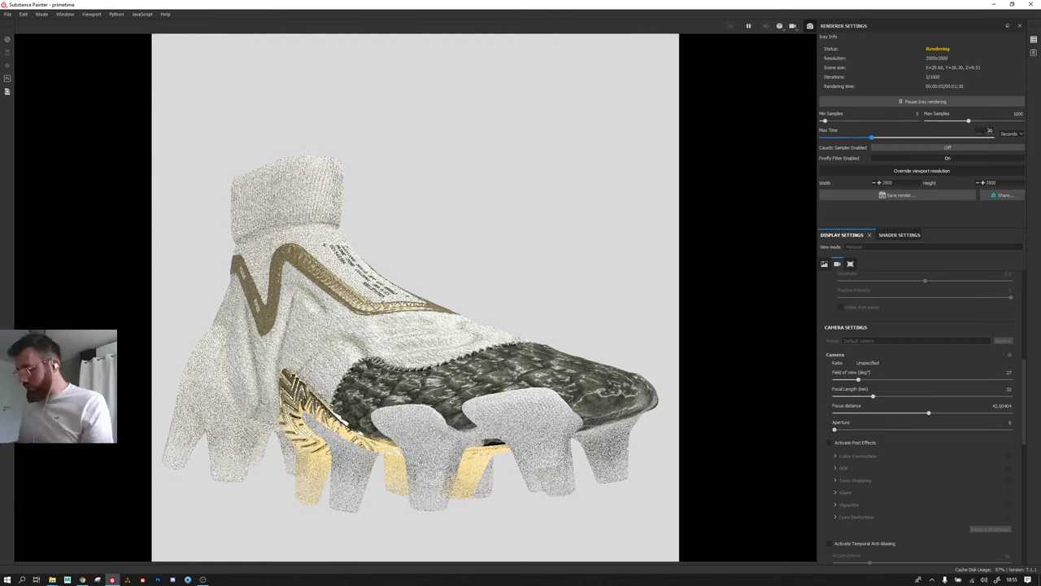
left_click(1011, 133)
left_click(1009, 146)
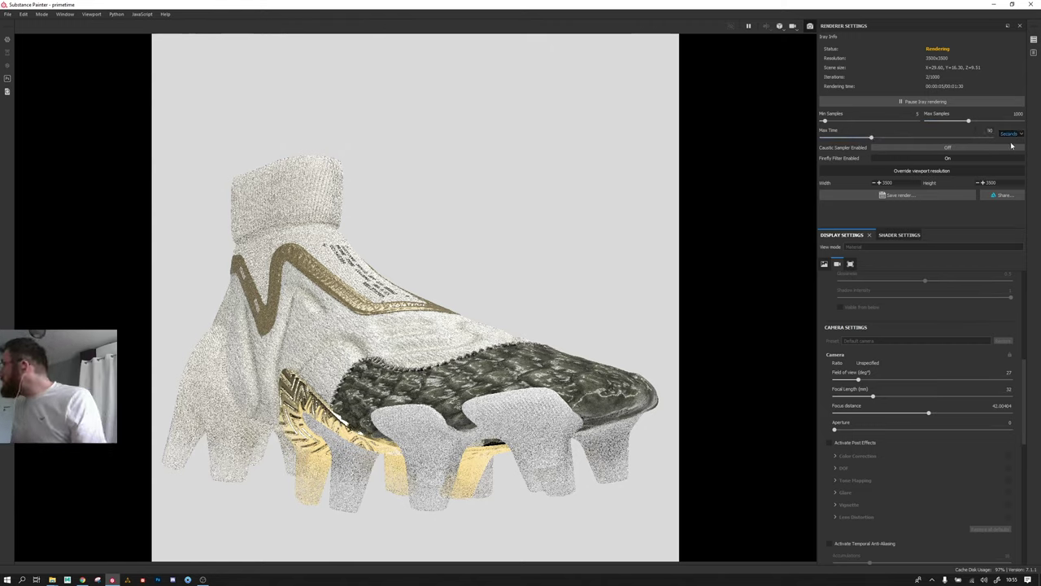
left_click(1018, 114)
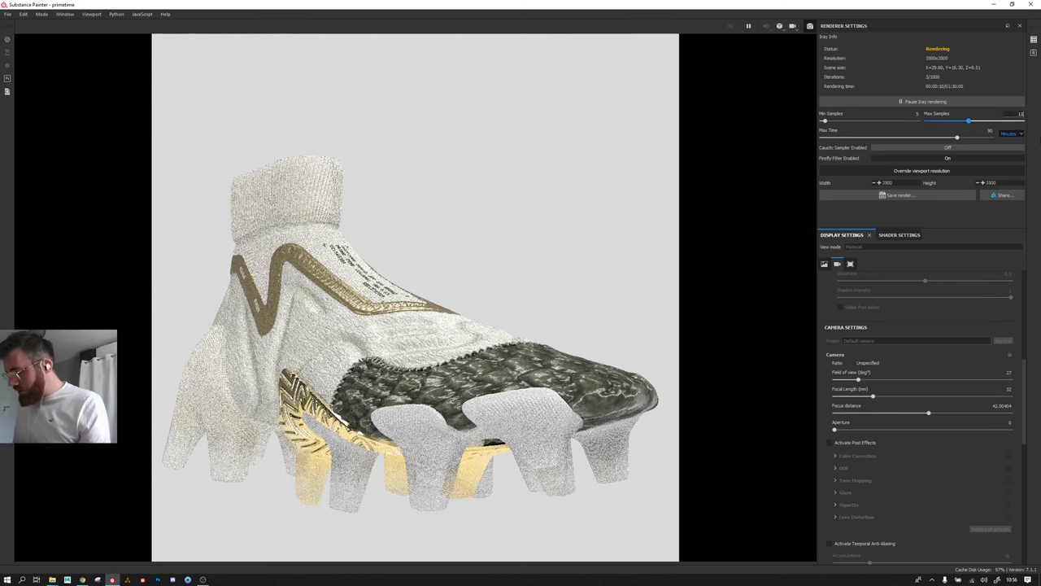
type("000")
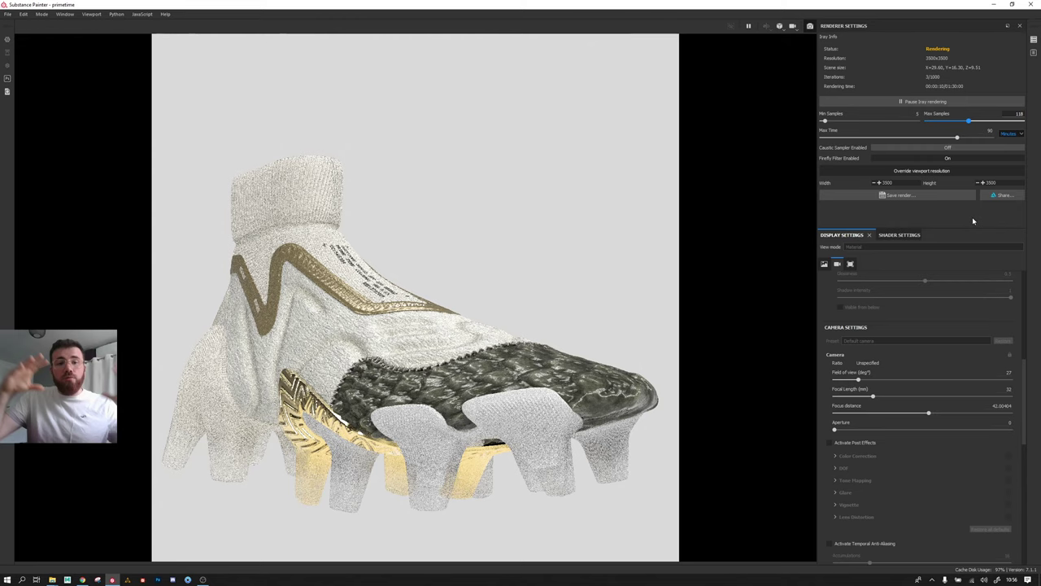
key("Return")
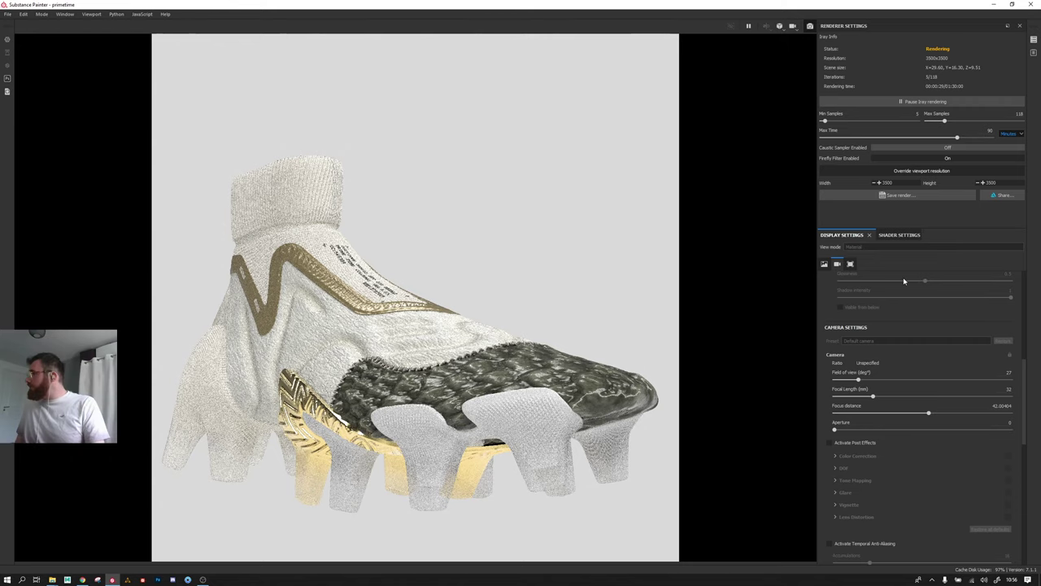
scroll(899, 297, "up", 5)
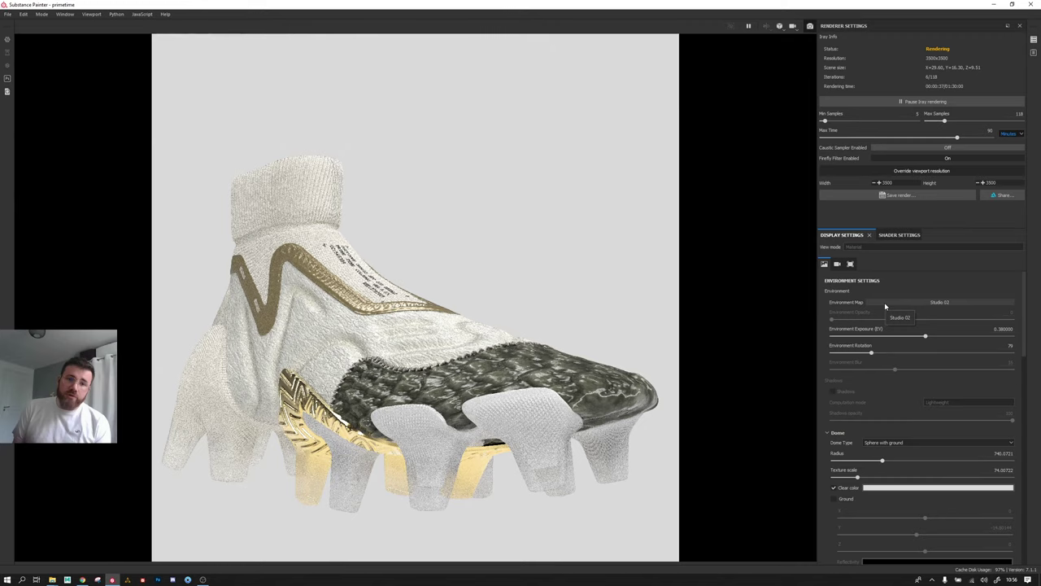
left_click(886, 306)
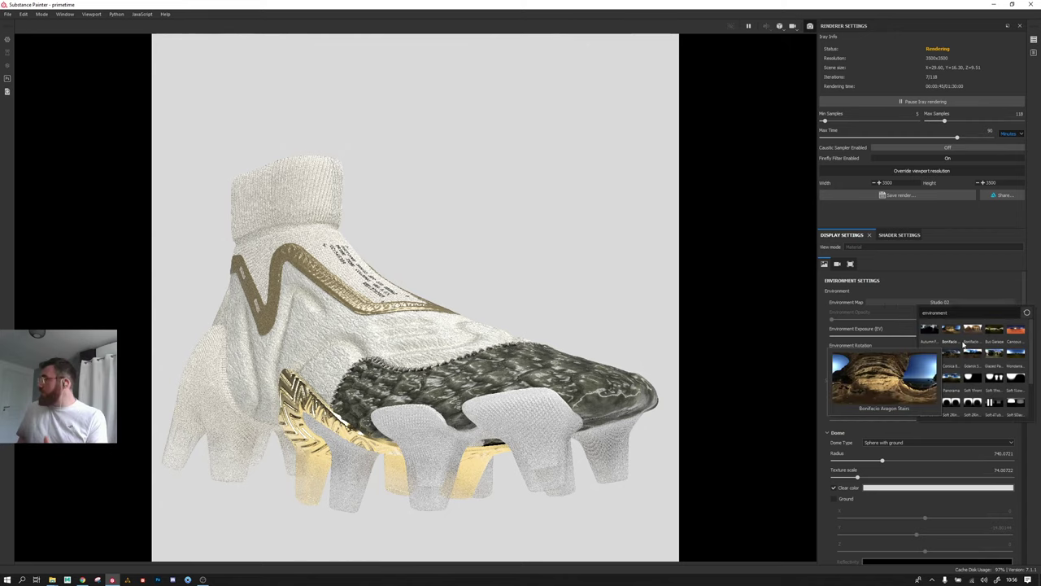
scroll(931, 382, "down", 2)
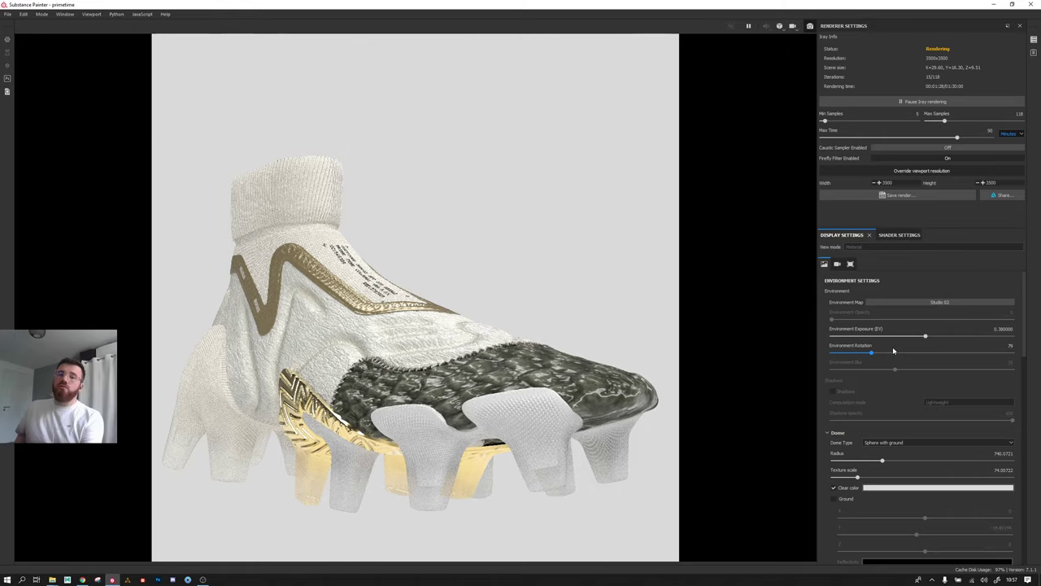
Step: Turn off the resolution override and rotate the boot to a more side-on view
scroll(891, 348, "down", 3)
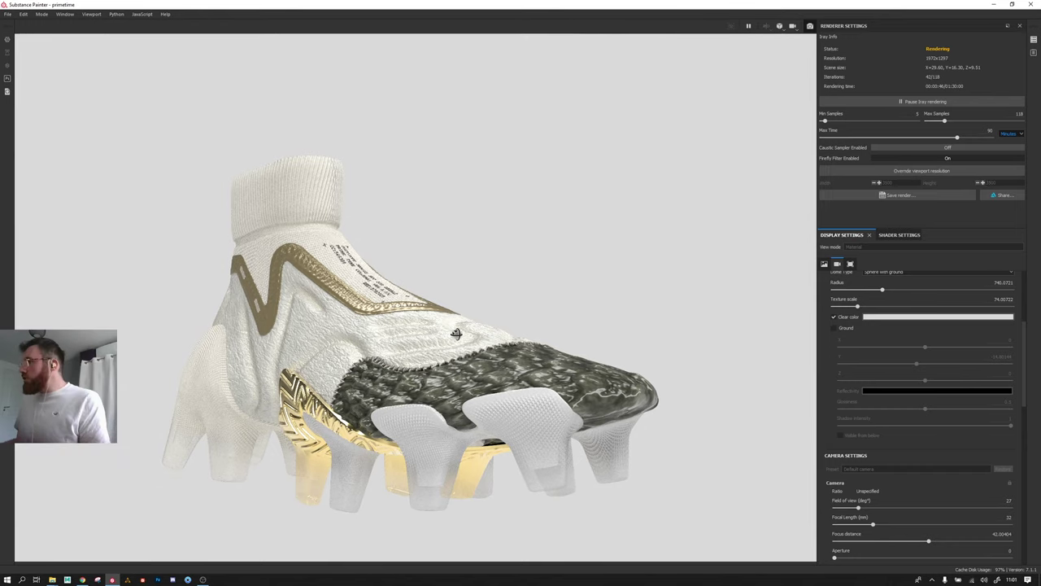
left_click_drag(456, 334, 432, 233, "alt")
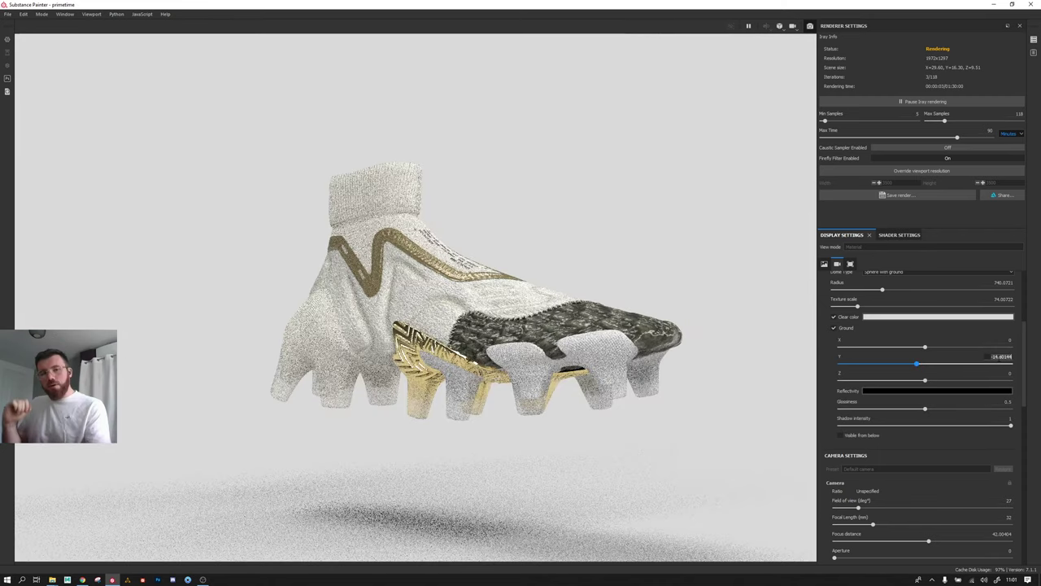
Step: Enter 0 as the ground plane's Y height
type("0")
key("Return")
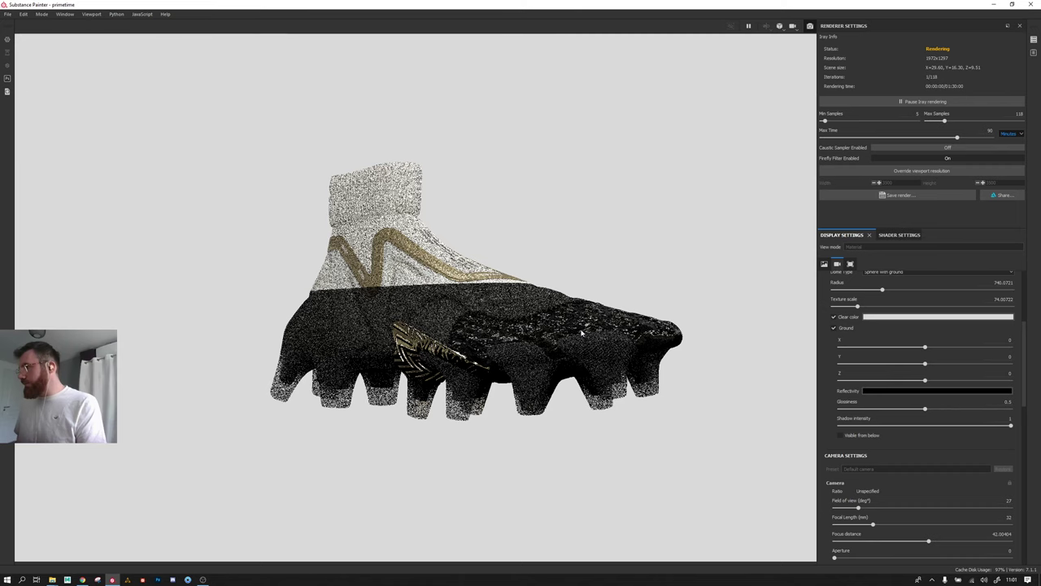
Step: Tick 'Visible from below' for the ground plane
left_click(856, 437)
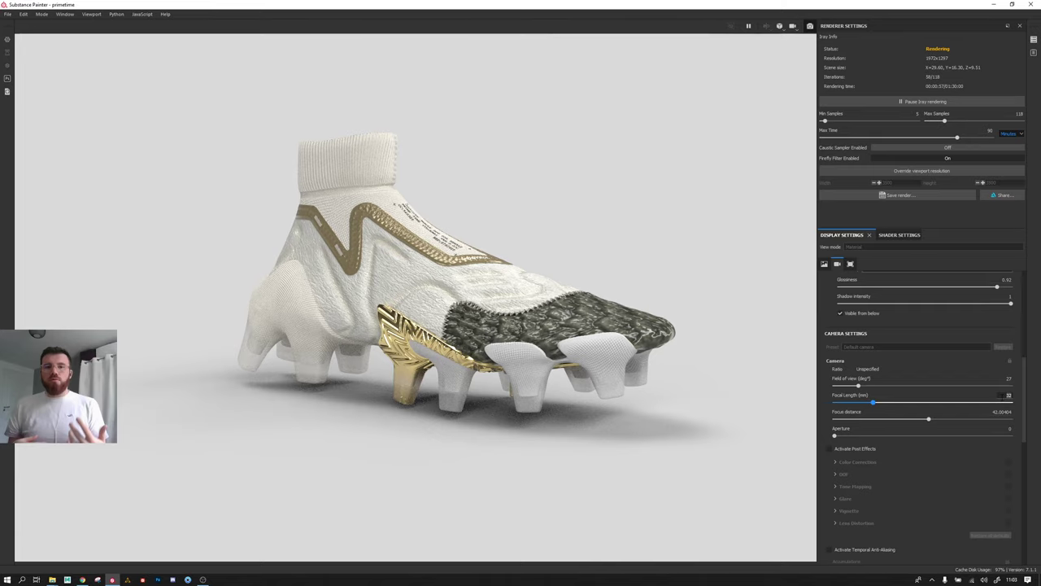
Step: Set the render camera focal length to 17 mm and orbit to frame the boot closer
type("17")
key("Return")
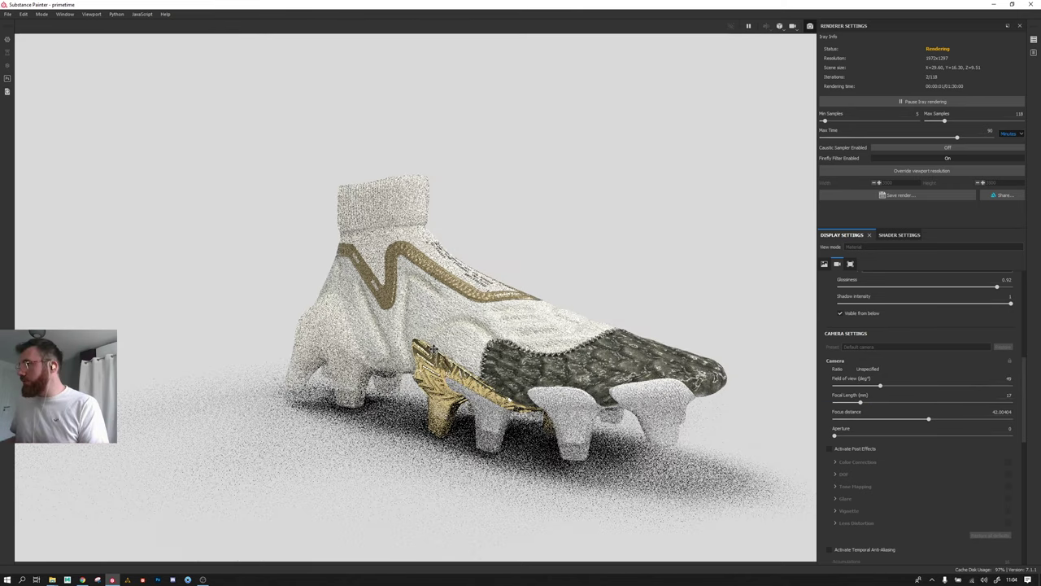
left_click_drag(432, 348, 454, 370, "alt")
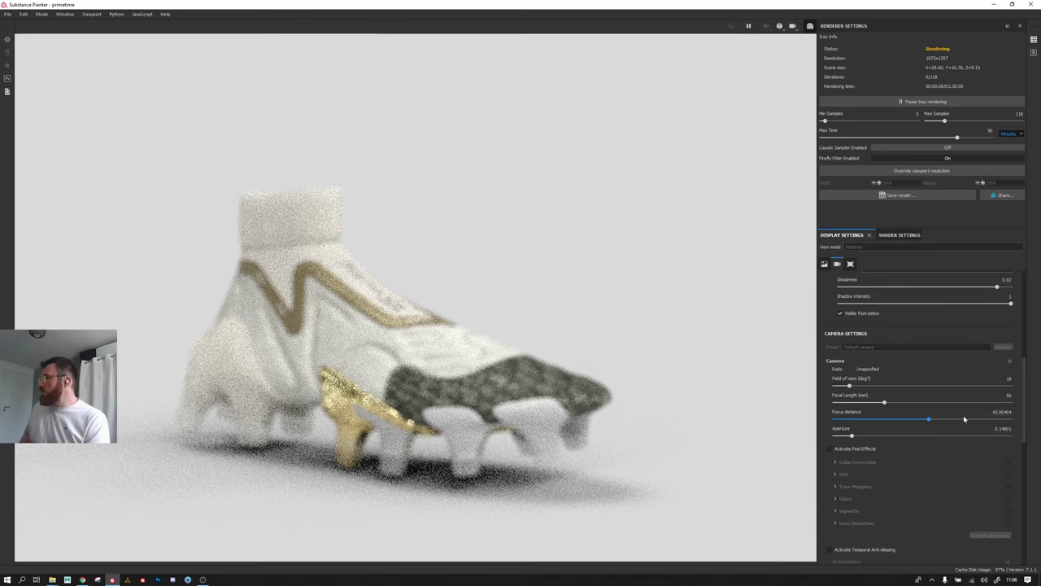
Step: Preview the textured boot in the Iray render with the camera gate mask at 25 opacity
key("ctrl")
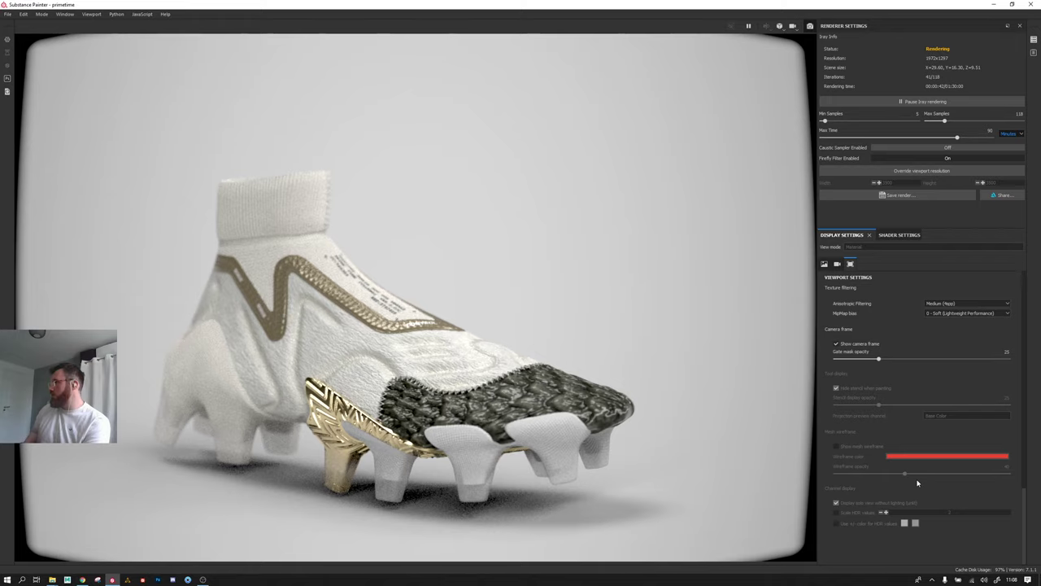
Step: Scroll Display Settings to the Lens Distortion, Temporal Anti-Aliasing and Subsurface Scattering options
scroll(917, 482, "up", 5)
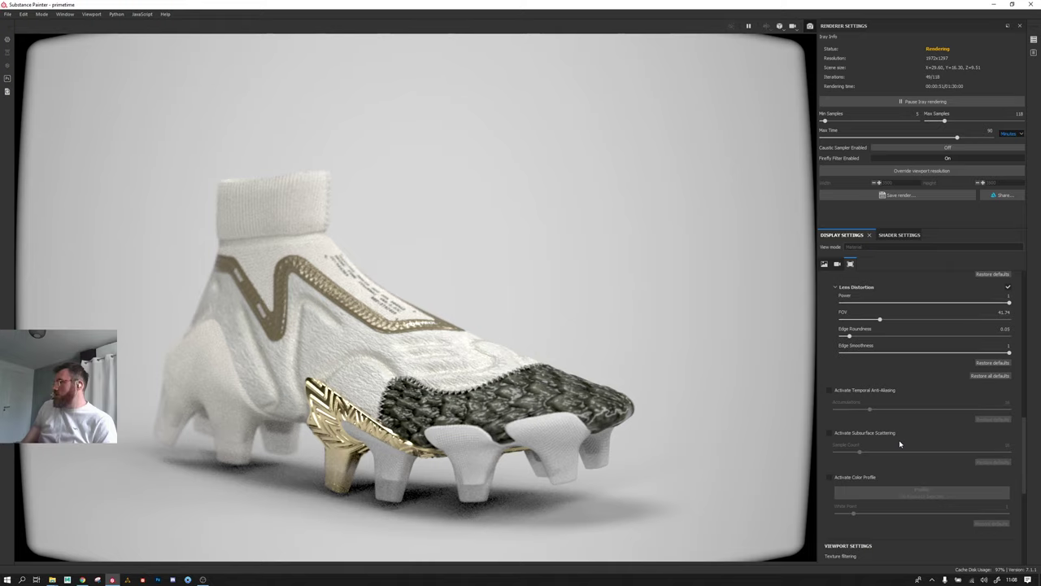
Step: Scroll back up the settings panel while leaving the Iray preview for mesh export
scroll(900, 443, "up", 5)
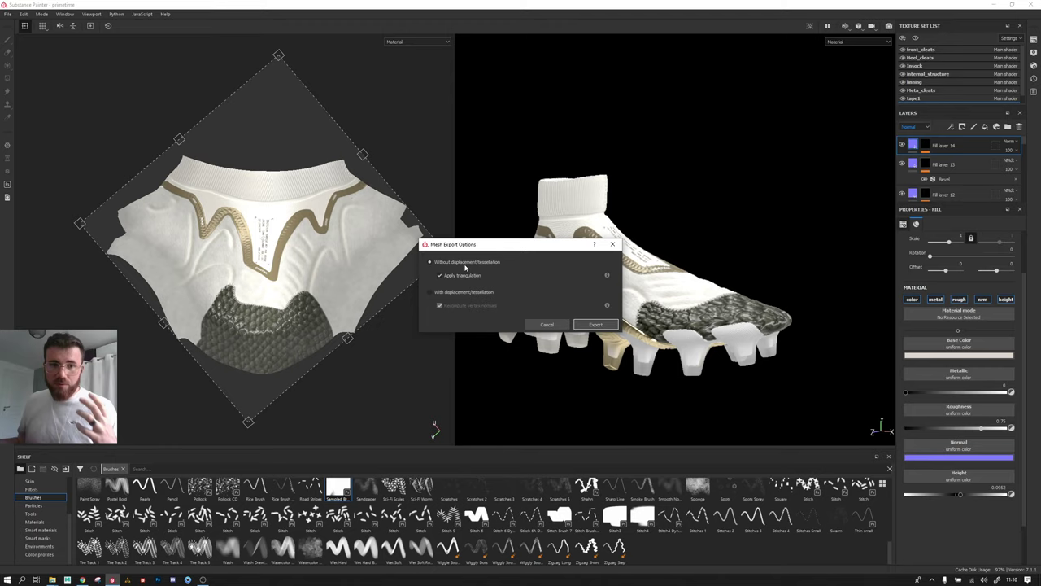
Step: Export the boot mesh with displacement/tessellation as FBX 'render crocodile' in PERSO FCSILMI
left_click(462, 291)
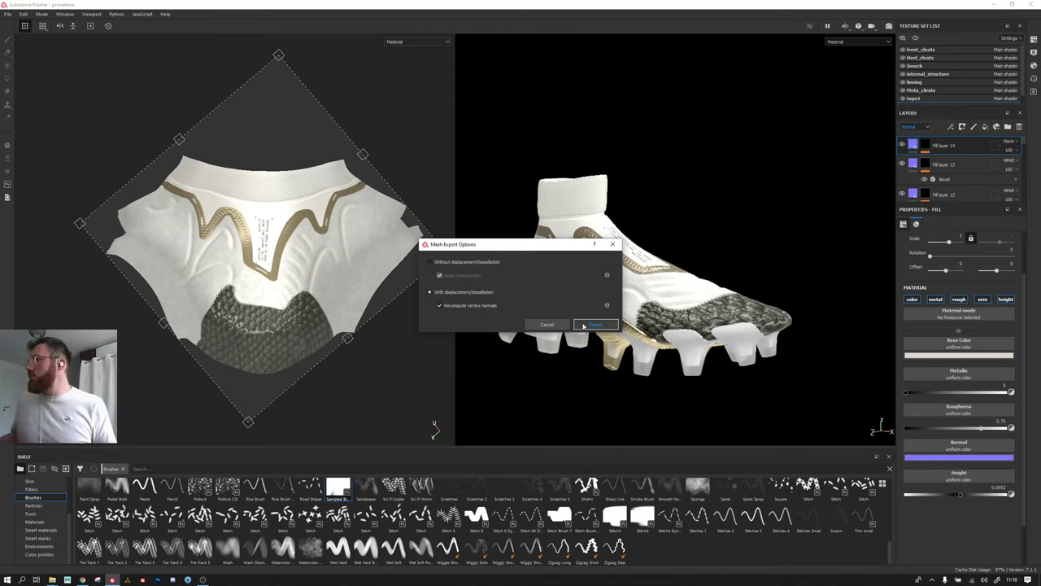
left_click(584, 325)
left_click(41, 141)
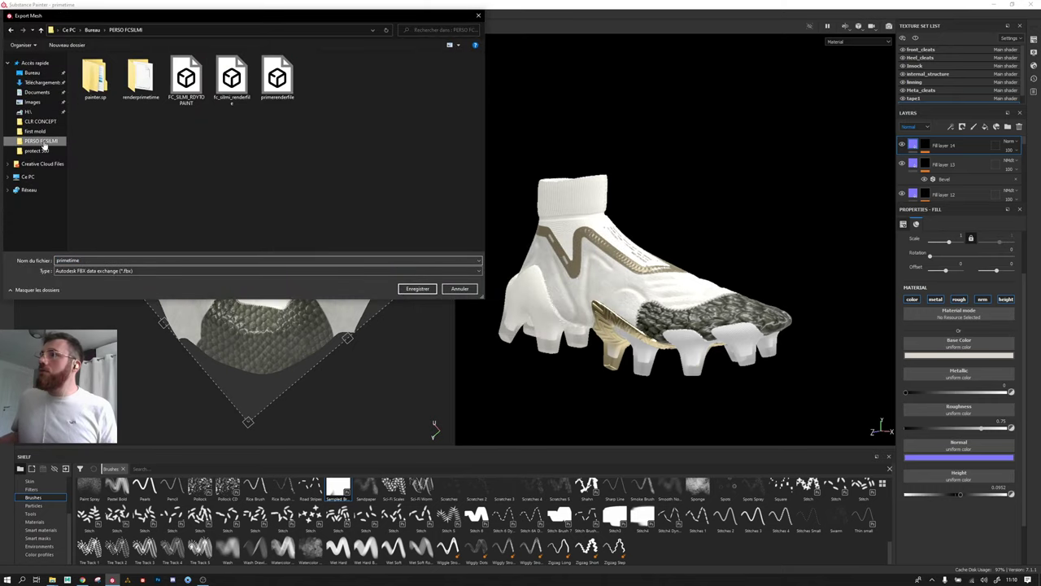
double_click(126, 260)
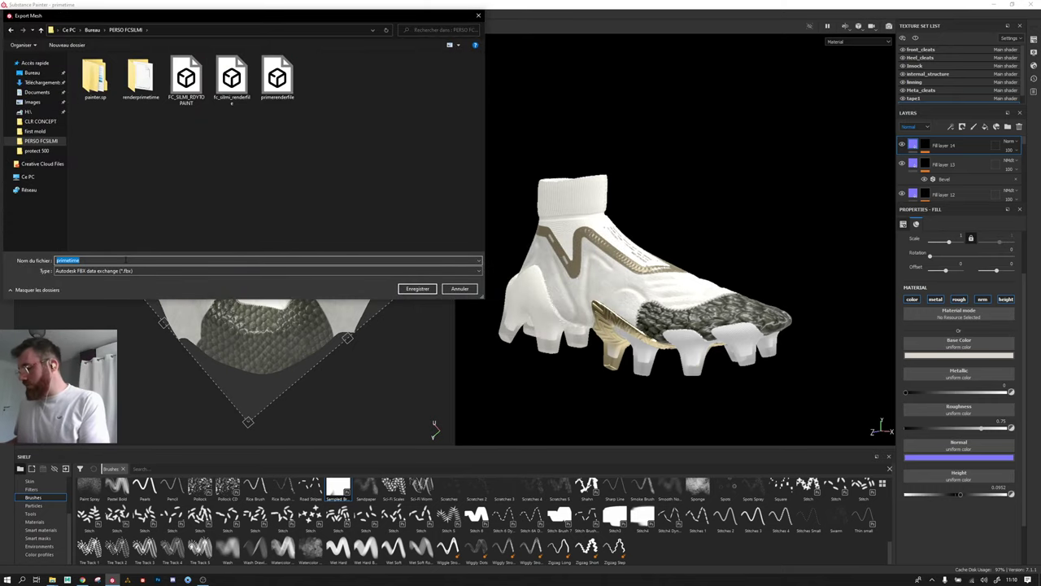
type("render crocodile")
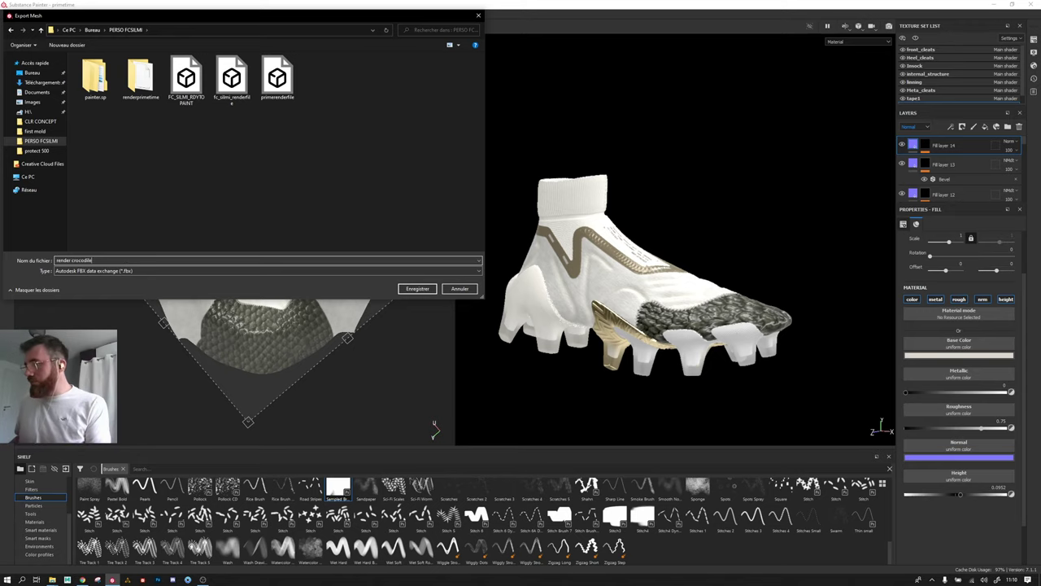
key("Return")
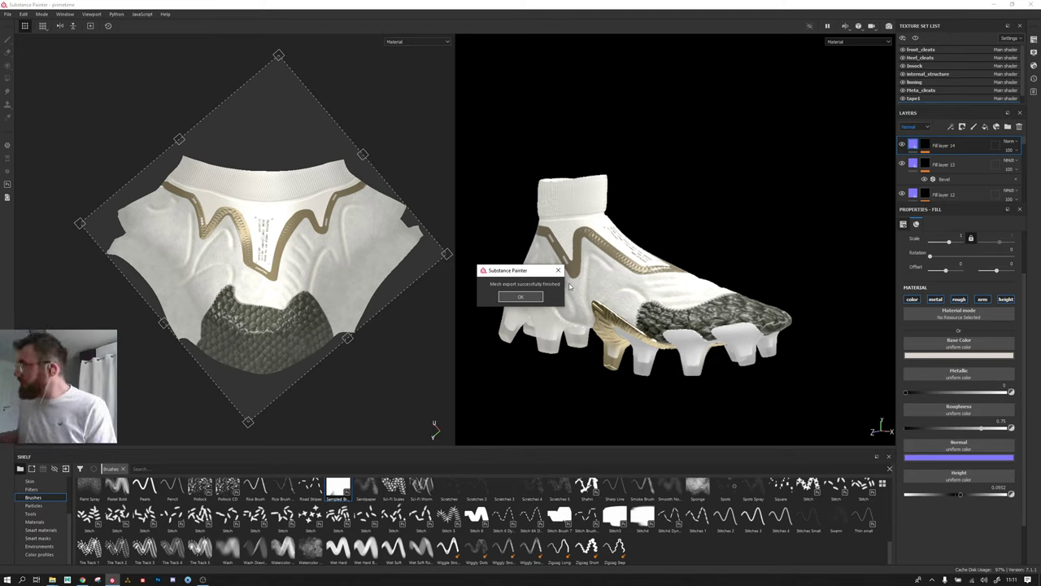
Step: Open texture export settings for the UPPER set and choose the KeyShot 9+ output template
left_click(527, 296)
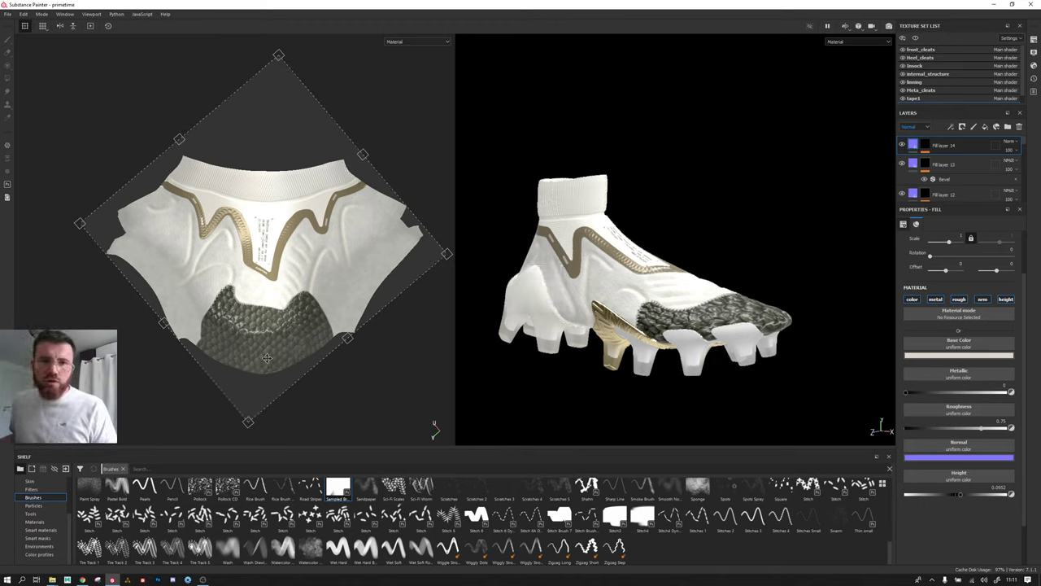
left_click(8, 14)
left_click(23, 158)
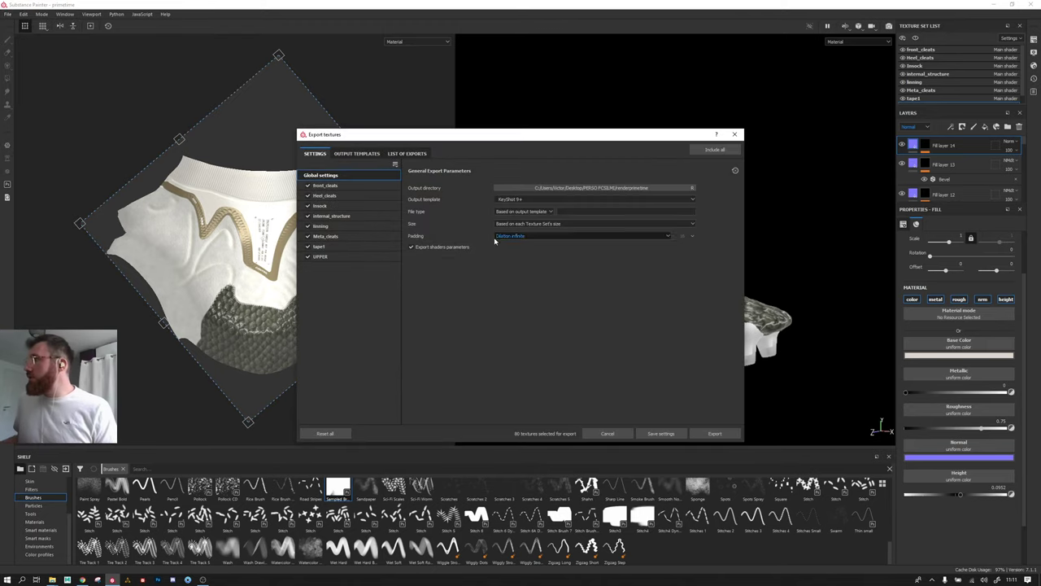
left_click(340, 258)
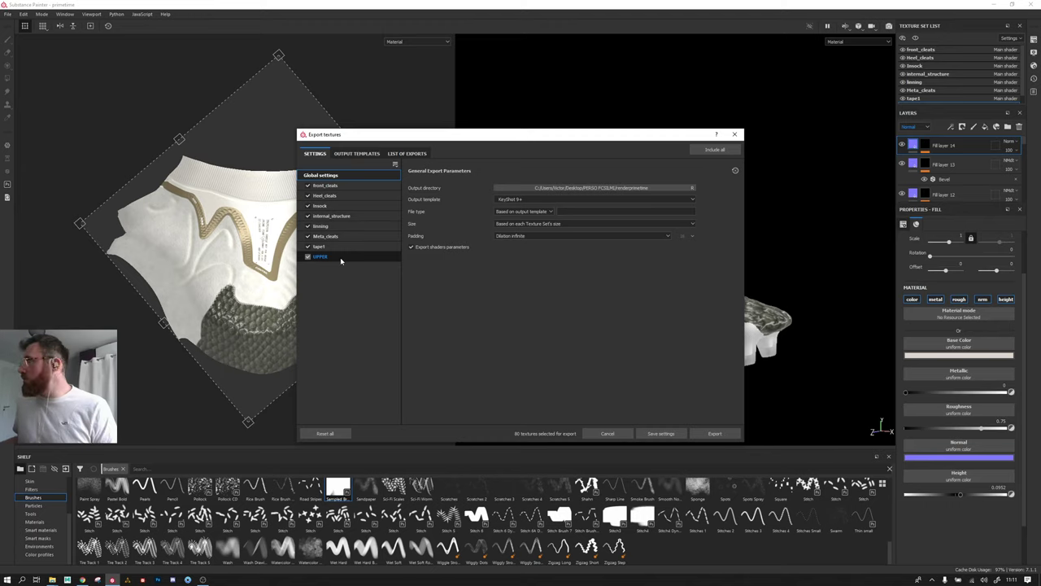
left_click(508, 199)
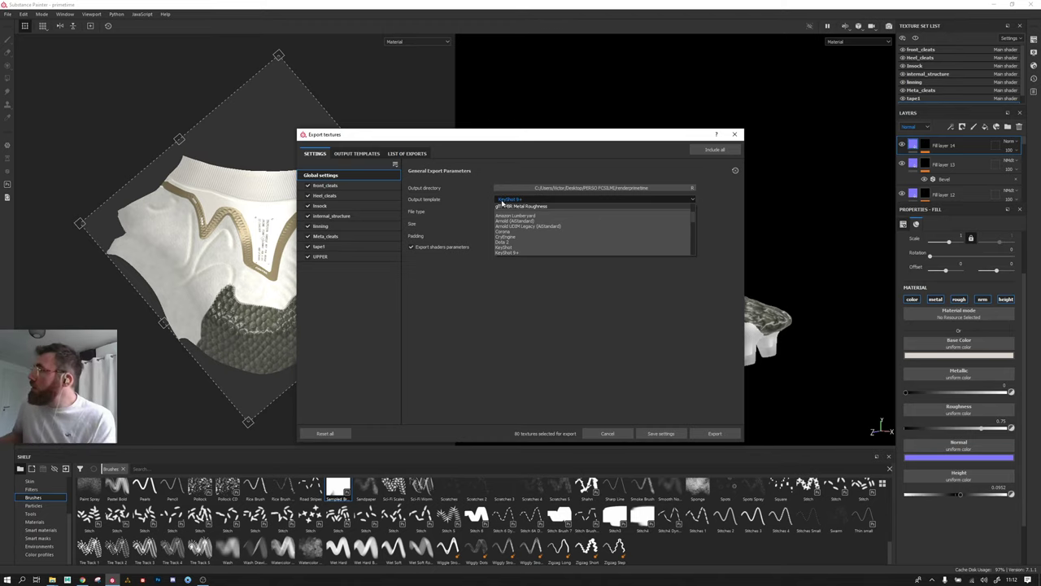
left_click(438, 197)
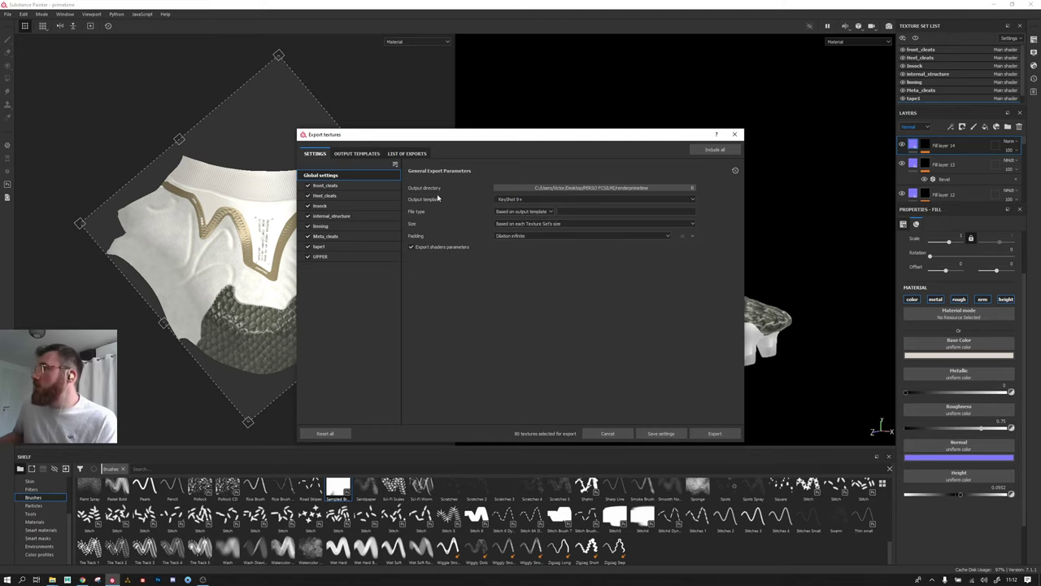
Step: Set the output directory to renderprimetime in PERSO FCSILMI after the missing 'tuto' folder fails
left_click(559, 187)
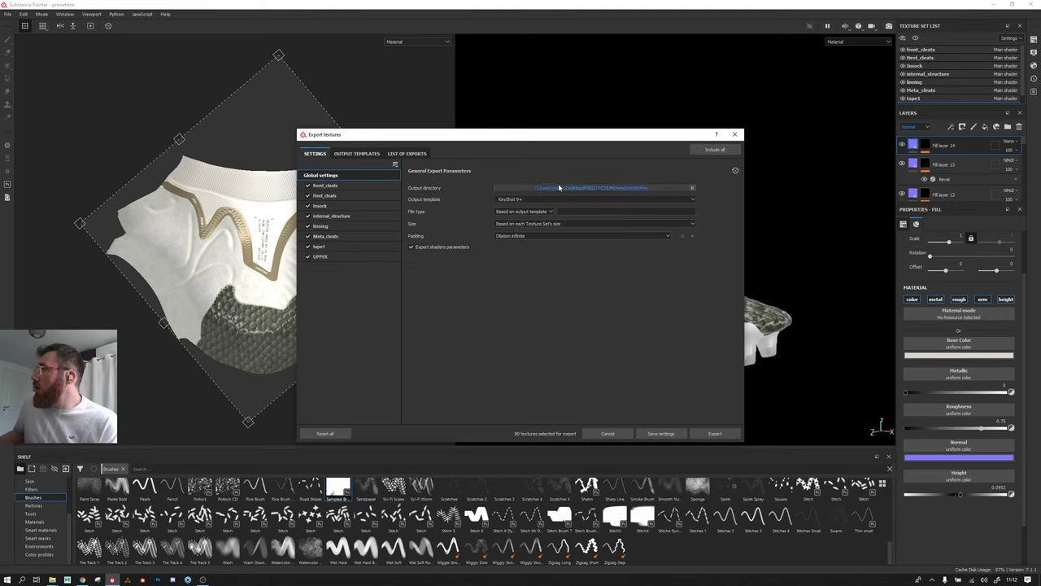
left_click(559, 188)
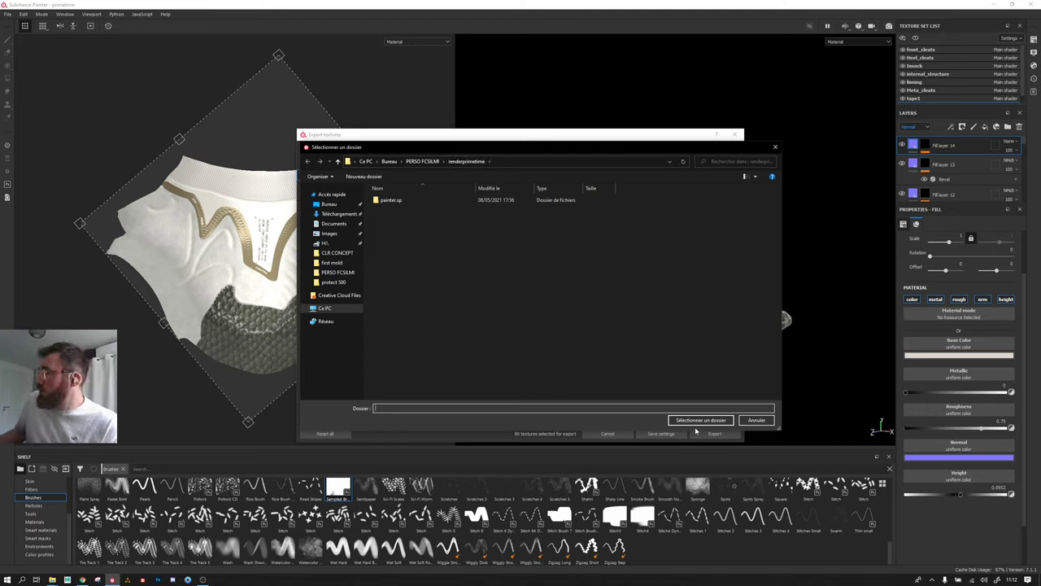
left_click(423, 164)
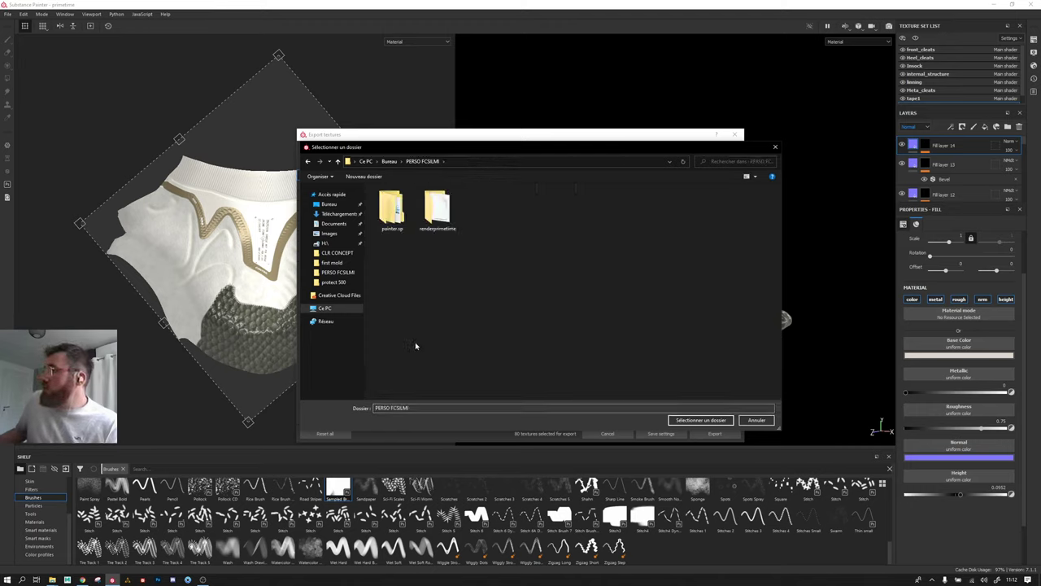
triple_click(420, 407)
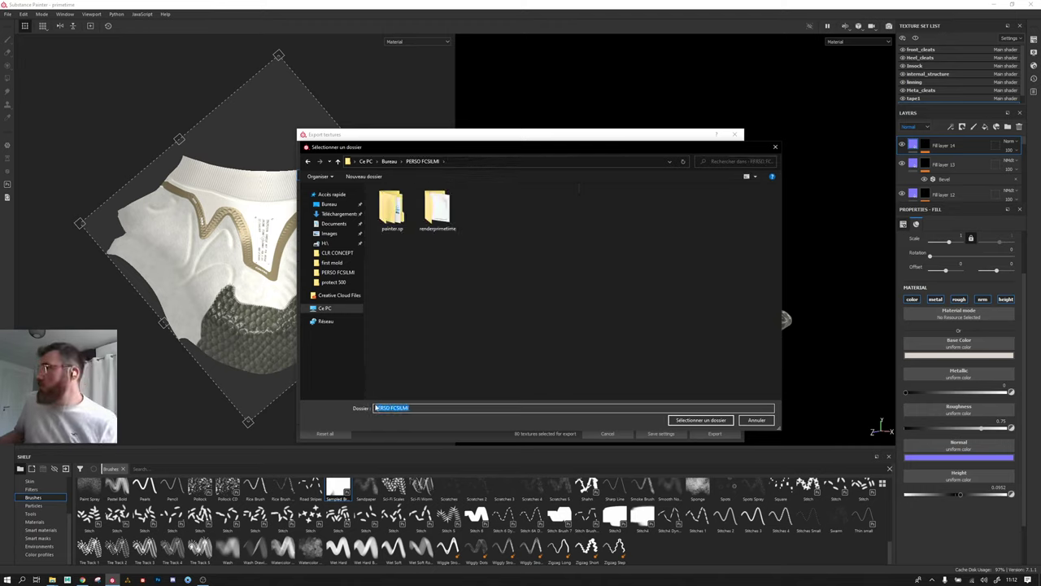
type("tuto")
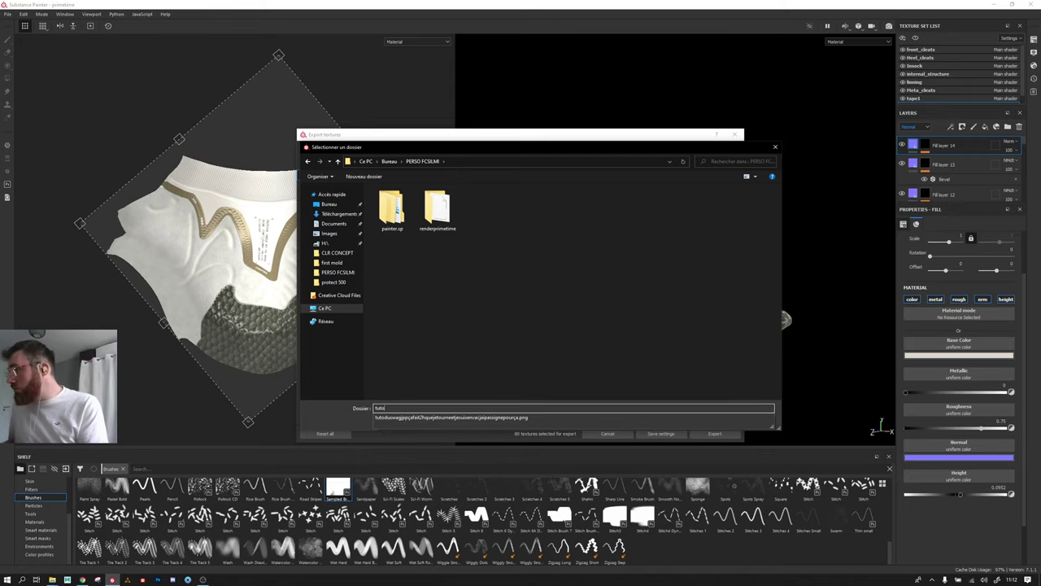
left_click(577, 284)
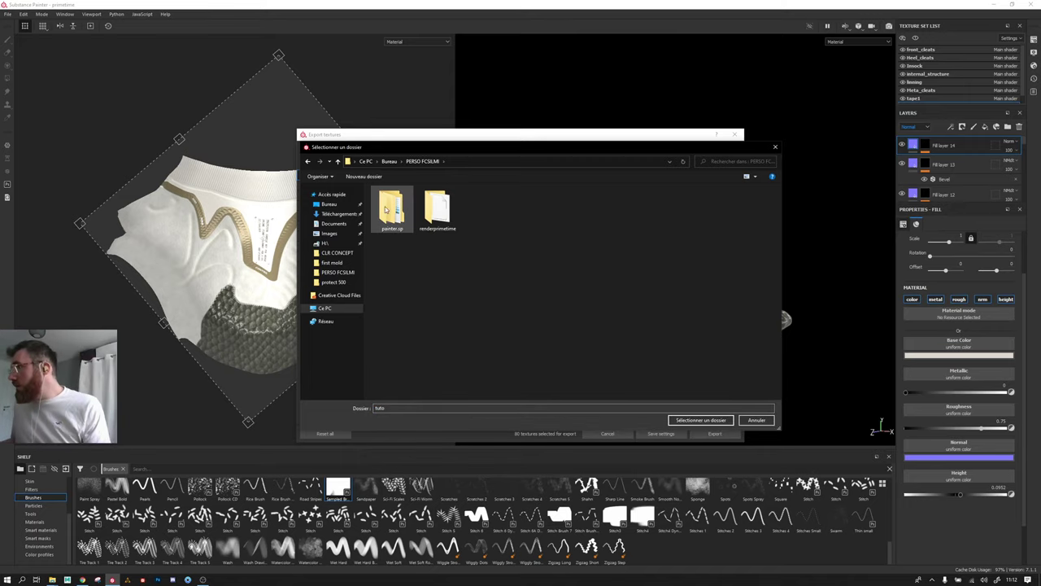
left_click(680, 421)
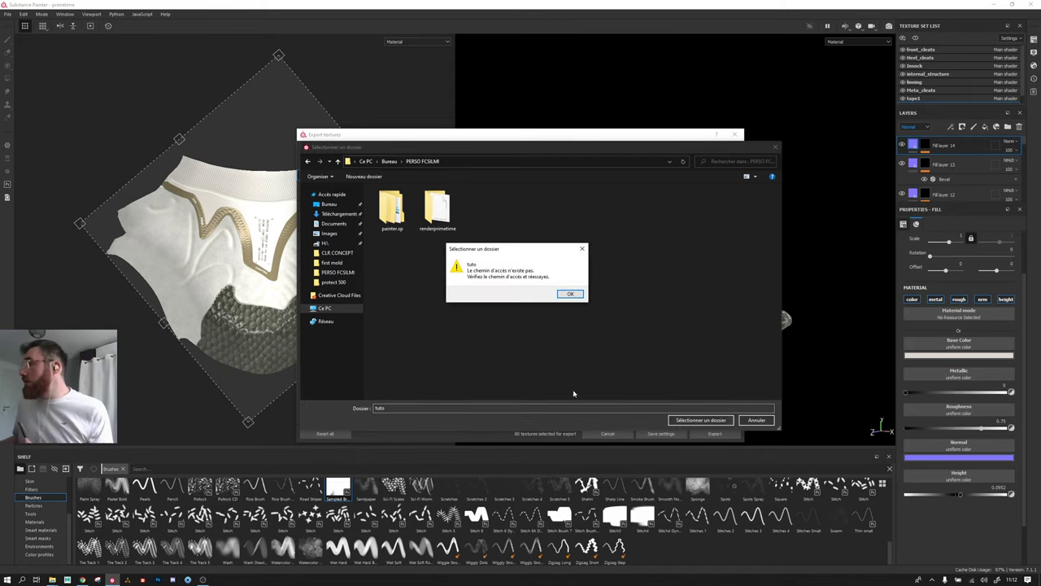
left_click(572, 295)
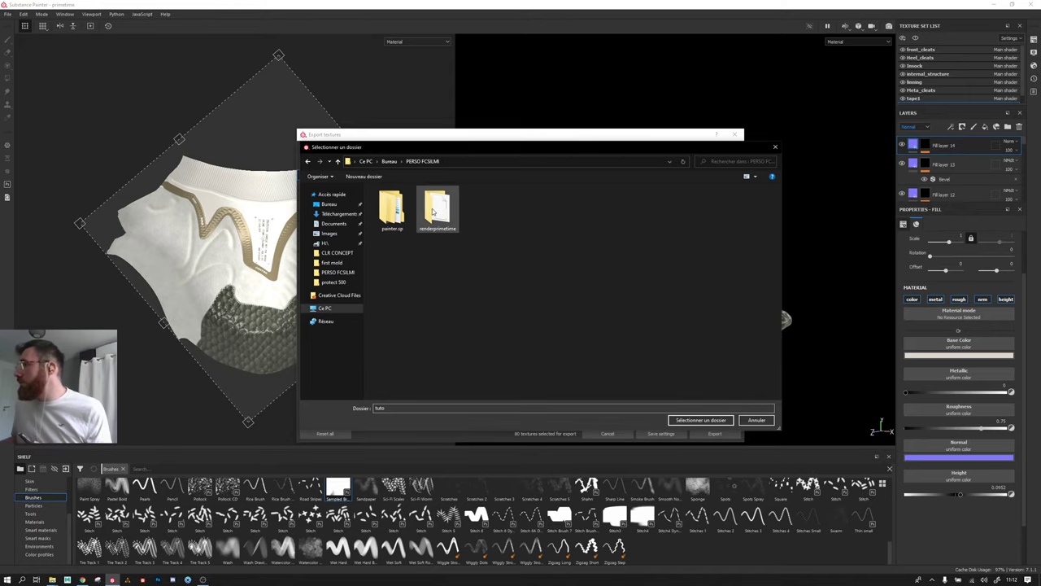
double_click(437, 208)
left_click(701, 420)
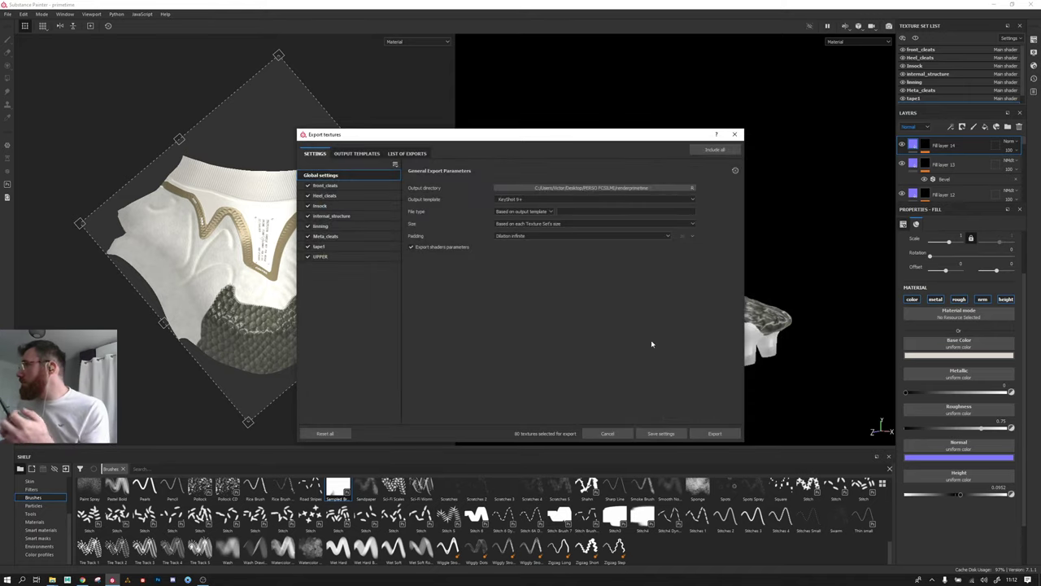
Step: Set export size to 4096, keeping template-based file type and Dilation infinite padding
left_click(535, 236)
left_click(534, 234)
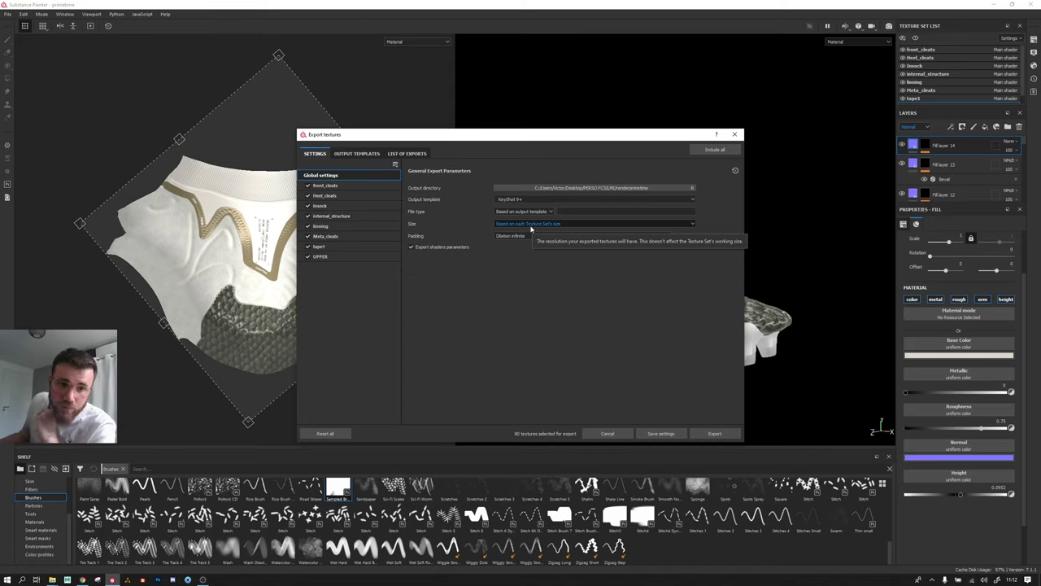
mouse_move(537, 235)
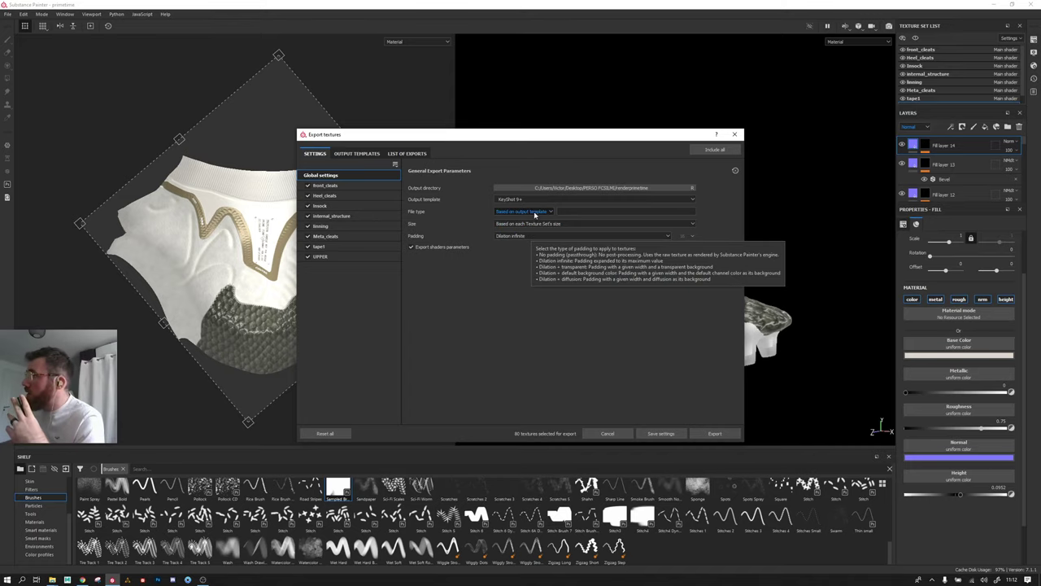
left_click(534, 211)
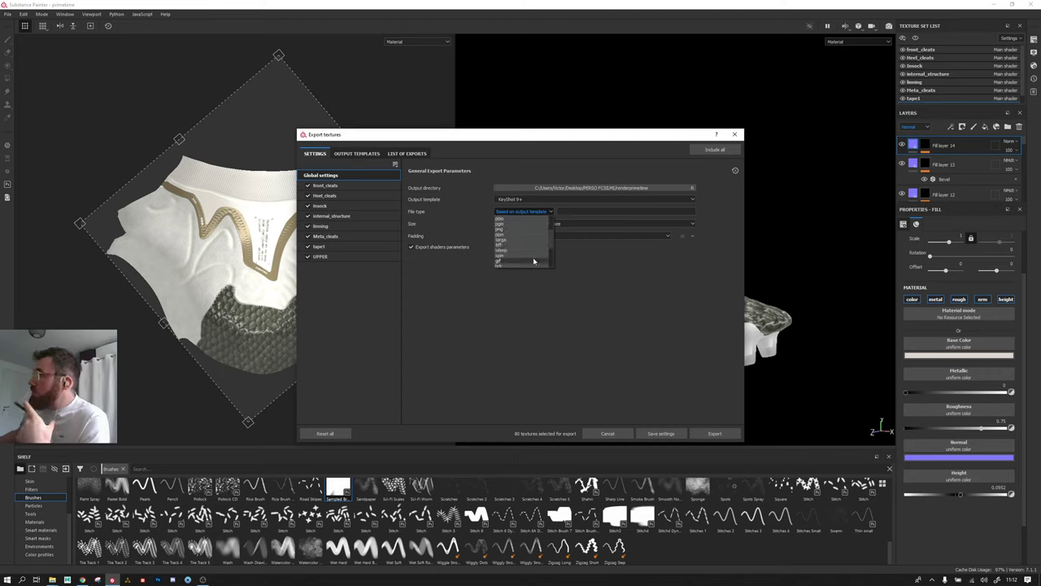
left_click(557, 224)
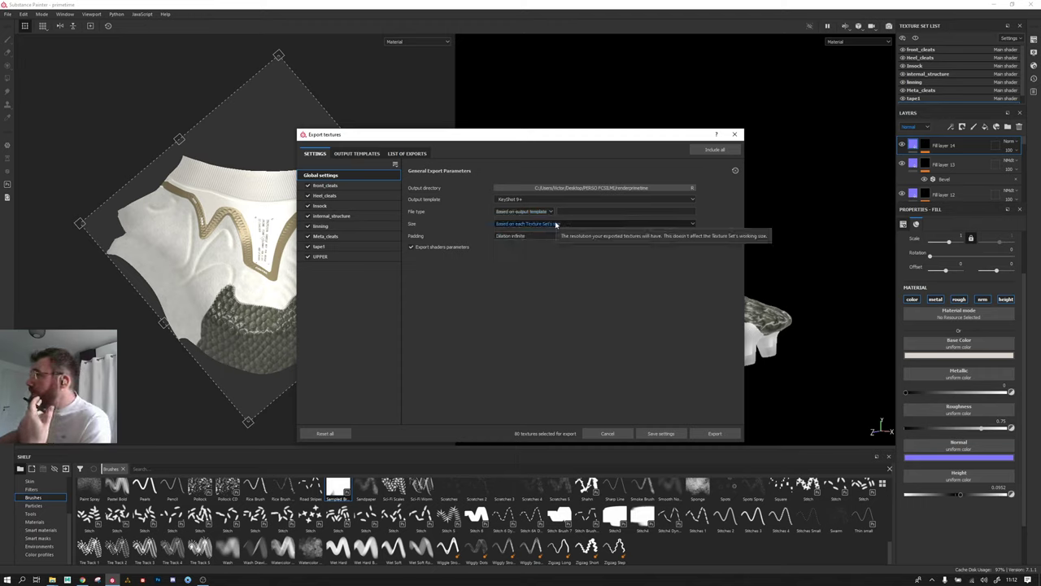
left_click(556, 224)
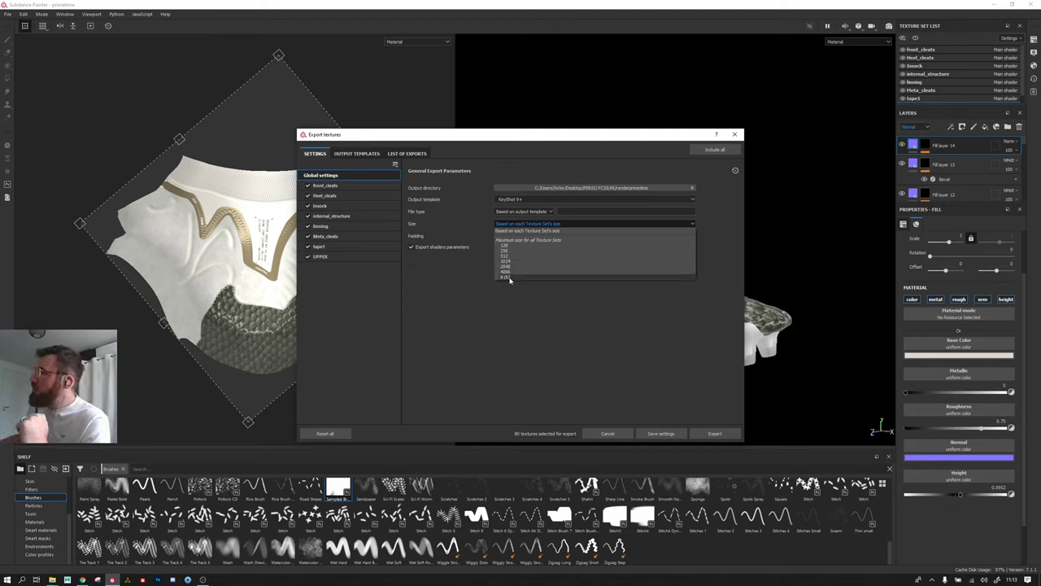
left_click(505, 272)
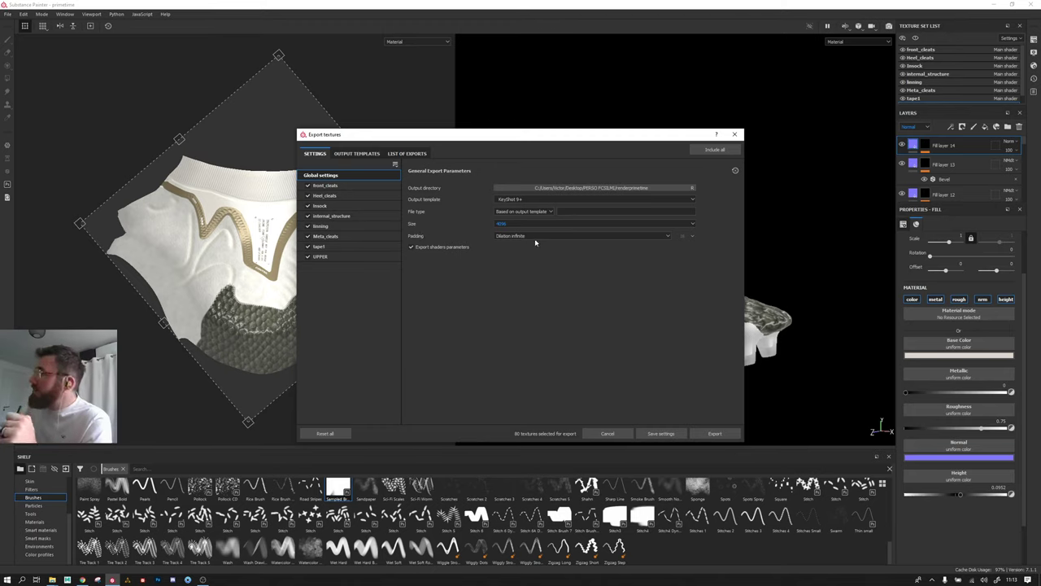
left_click(535, 240)
left_click(388, 139)
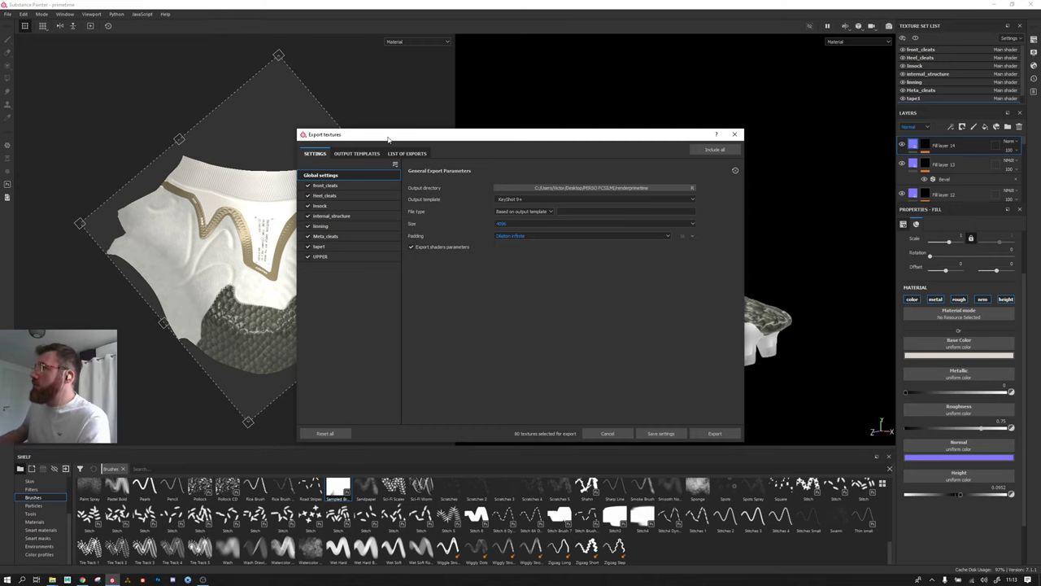
left_click_drag(388, 138, 623, 140)
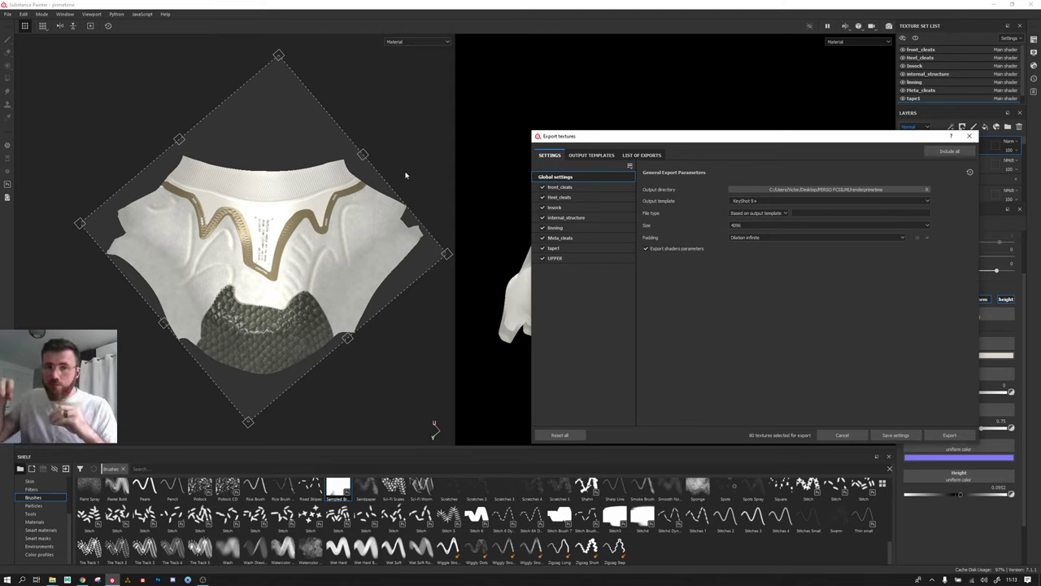
mouse_move(52, 579)
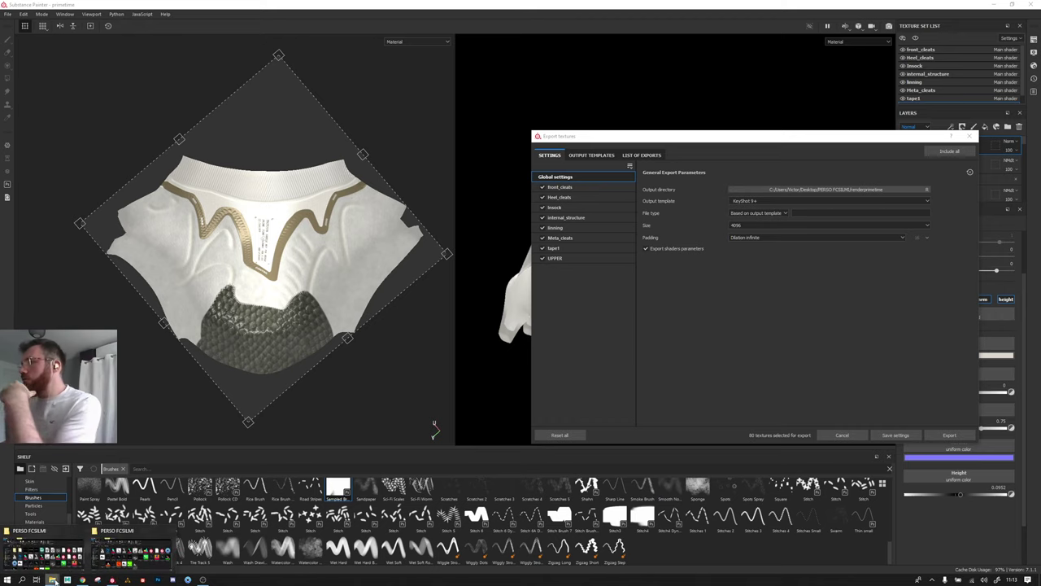
left_click(47, 550)
double_click(259, 122)
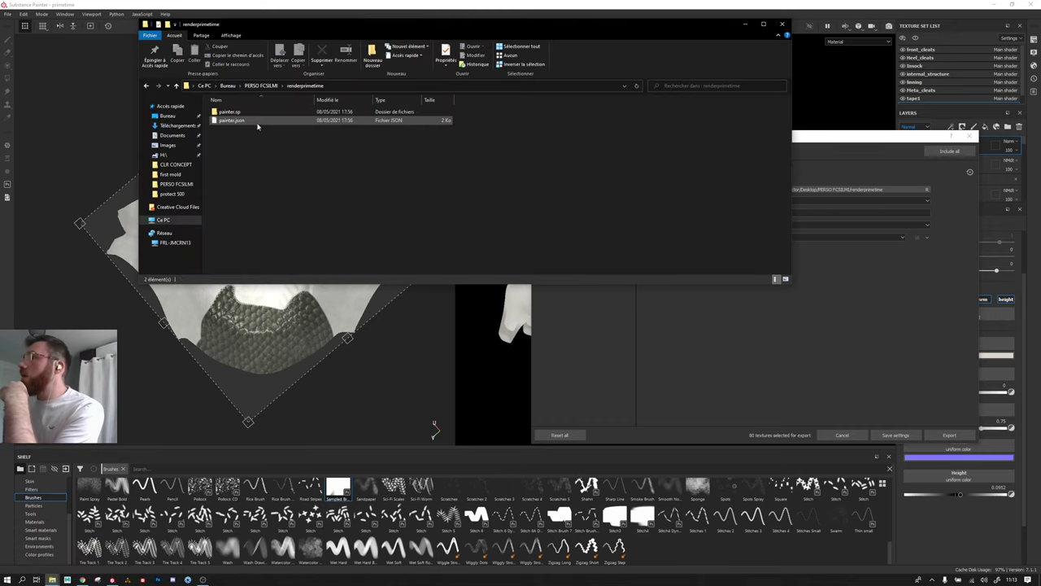
double_click(256, 111)
double_click(256, 111)
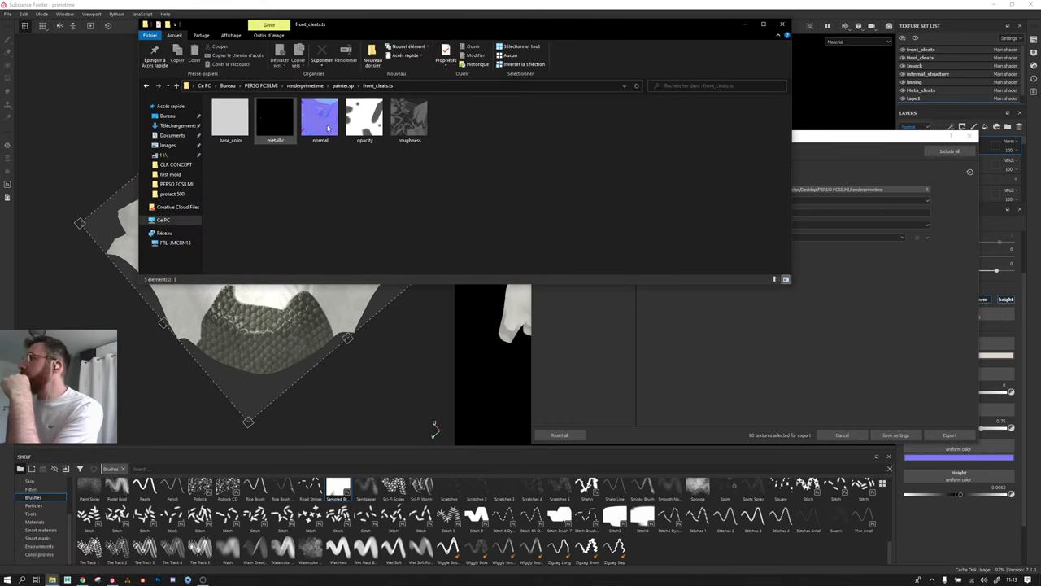
double_click(410, 116)
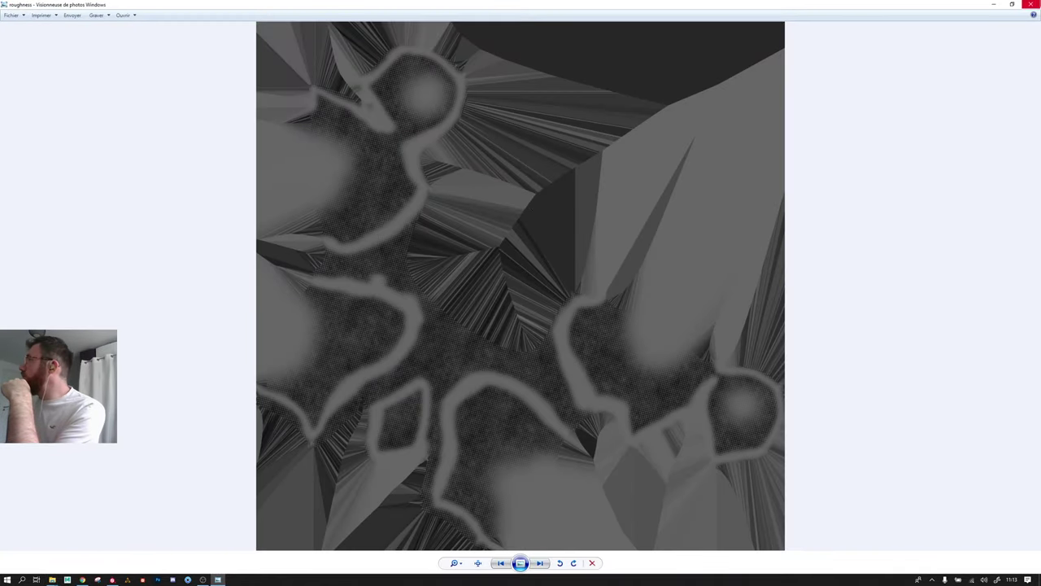
left_click(1031, 4)
left_click(715, 280)
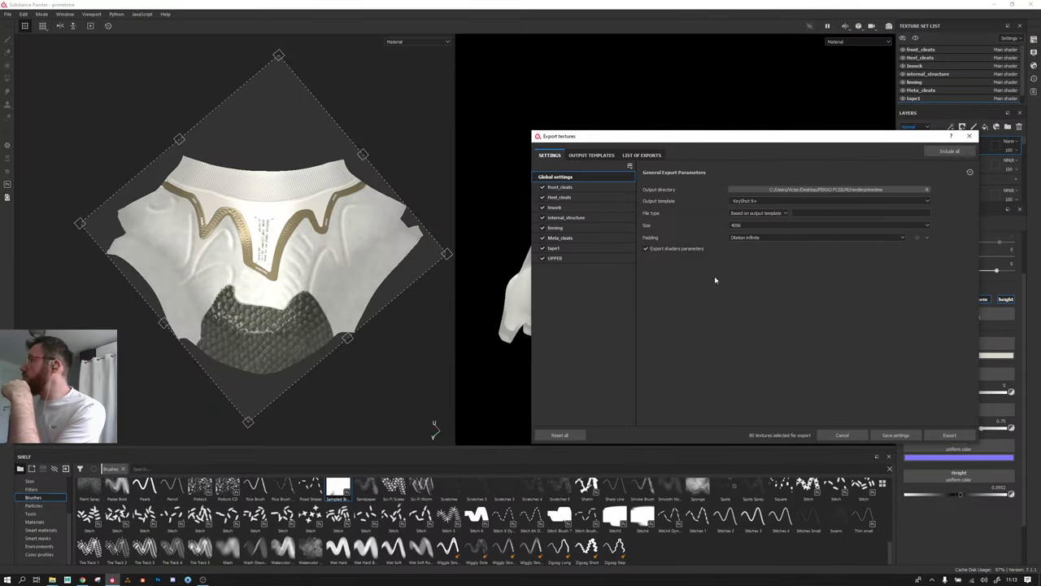
Step: Confirm Dilation infinite as the texture padding option
left_click(769, 236)
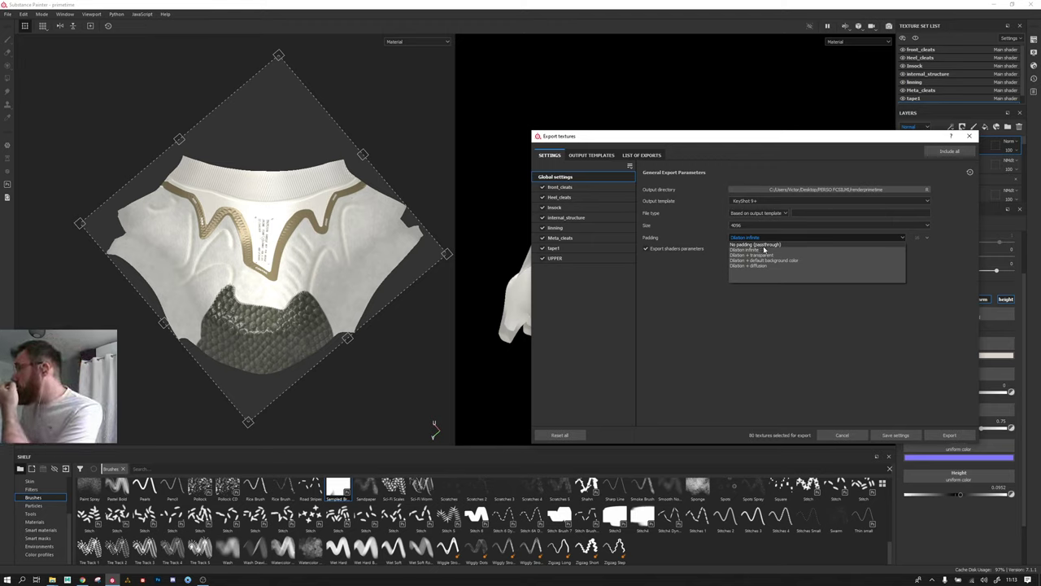
left_click(764, 249)
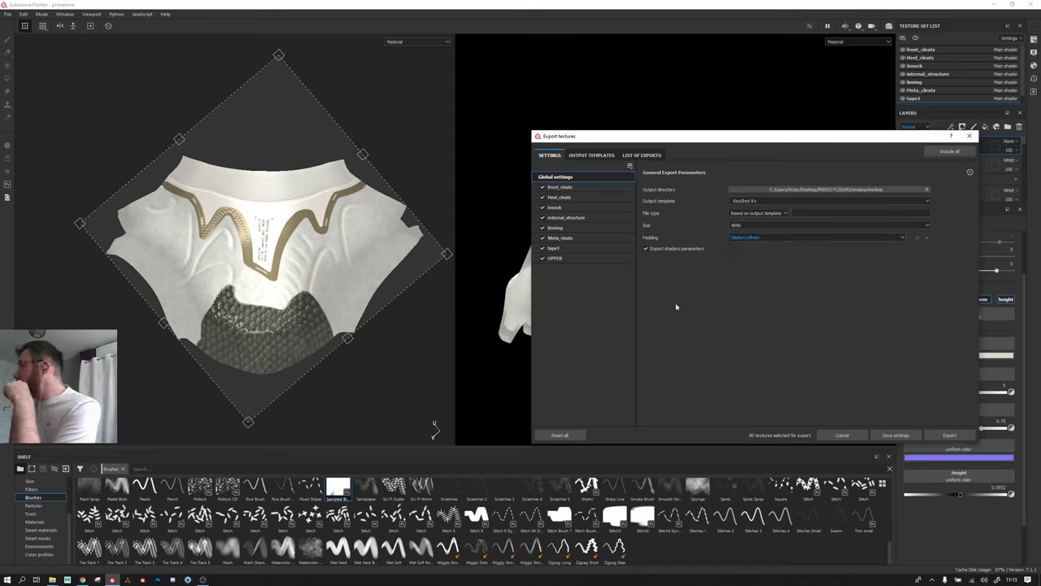
Step: Export all 80 textures, then close the primetime project and answer the save prompt
left_click(948, 435)
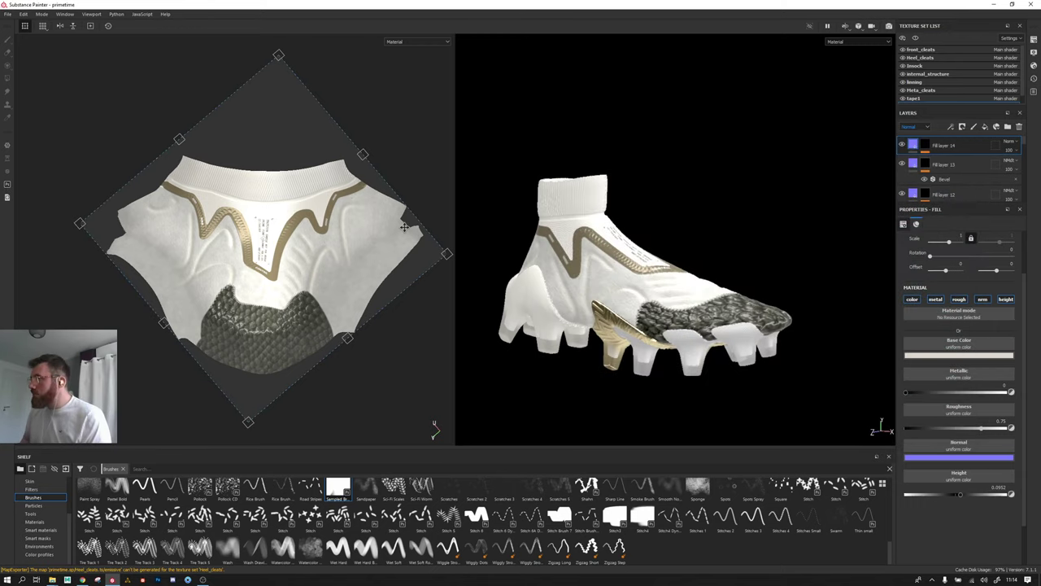
left_click(1030, 4)
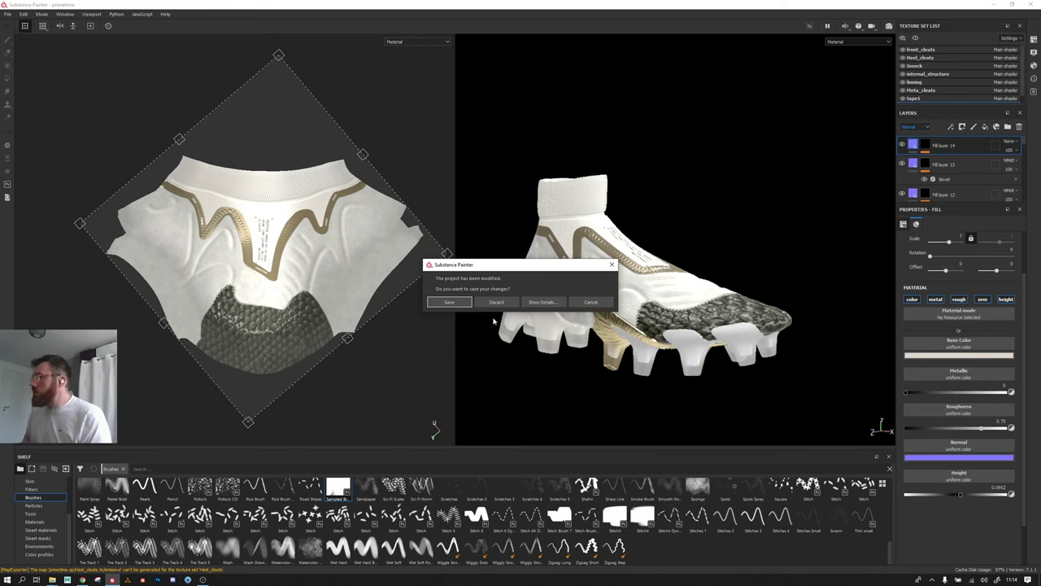
left_click(497, 301)
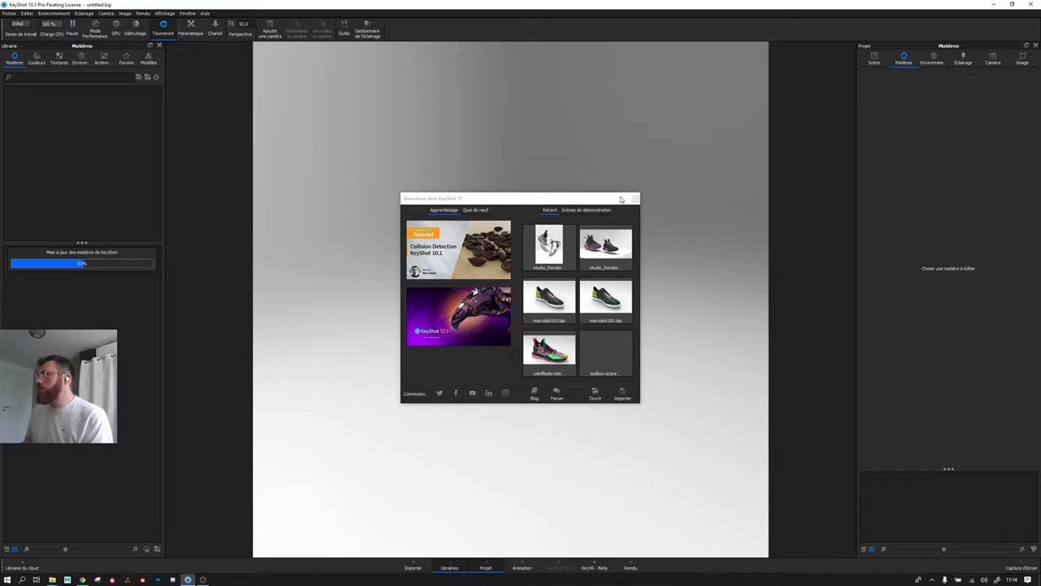
Step: Browse up to PERSO FCSILMI and drop render crocodile.fbx into the KeyShot viewport
mouse_move(52, 579)
left_click(42, 553)
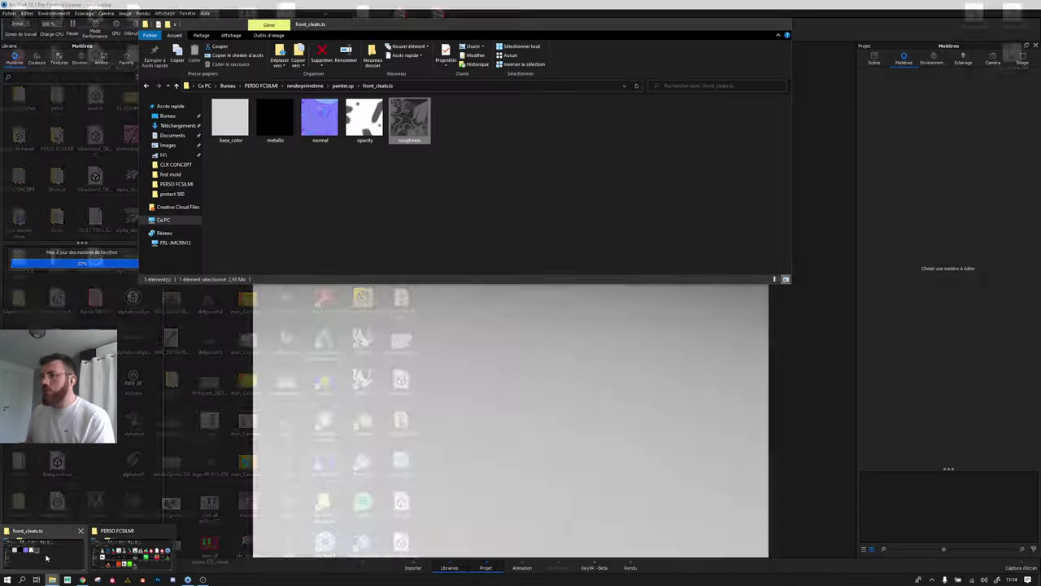
left_click(306, 85)
left_click(260, 86)
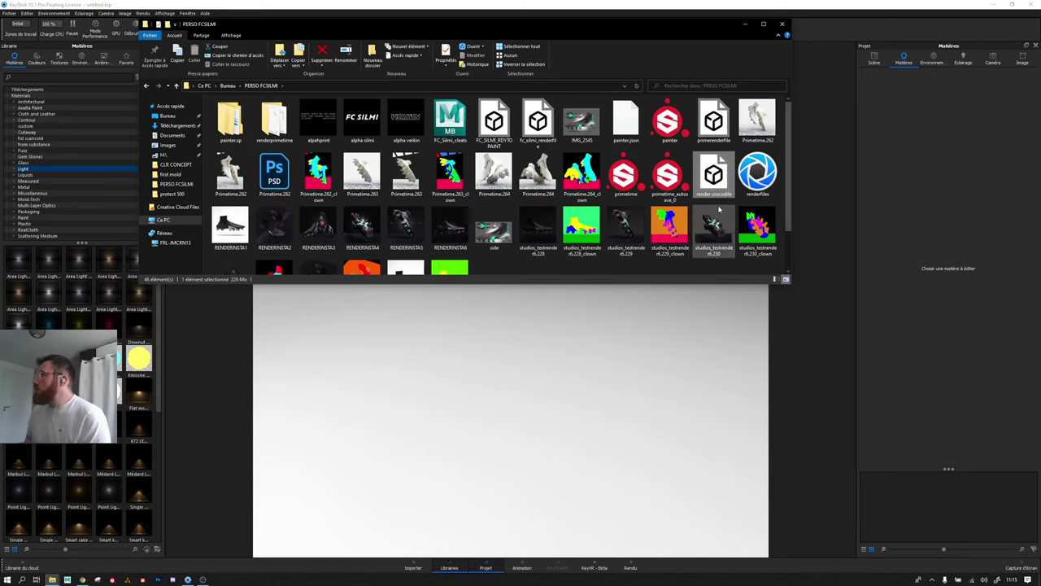
left_click_drag(713, 174, 648, 362)
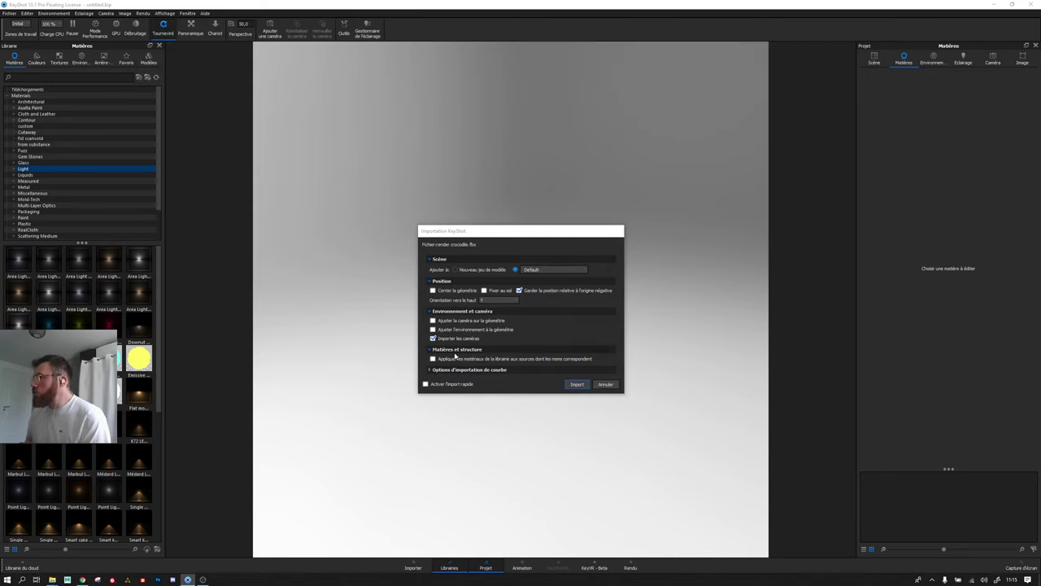
Step: Import render crocodile.fbx and show all parts so the sole and cleats appear
left_click(573, 385)
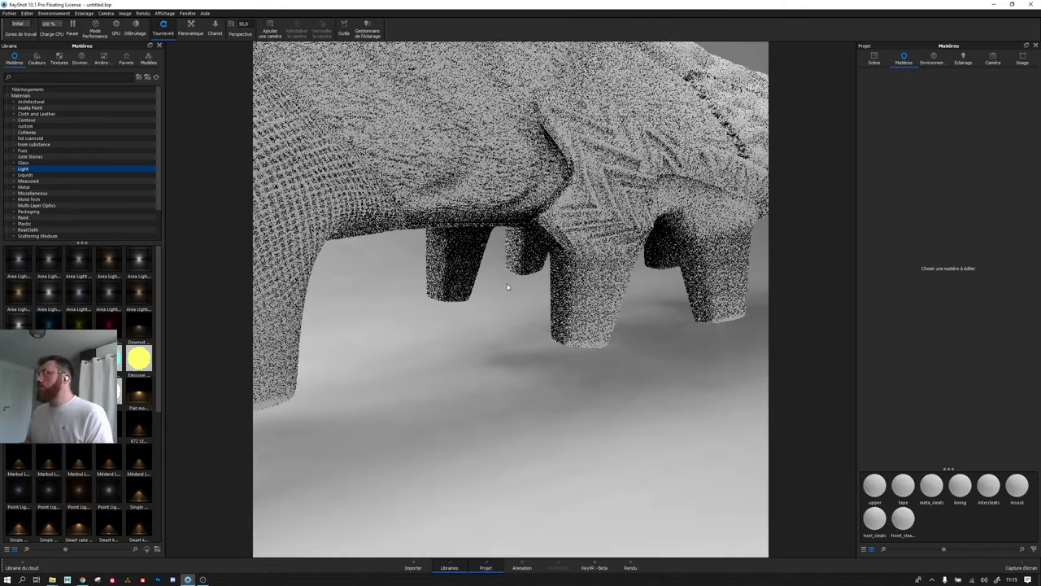
scroll(510, 279, "up", 3)
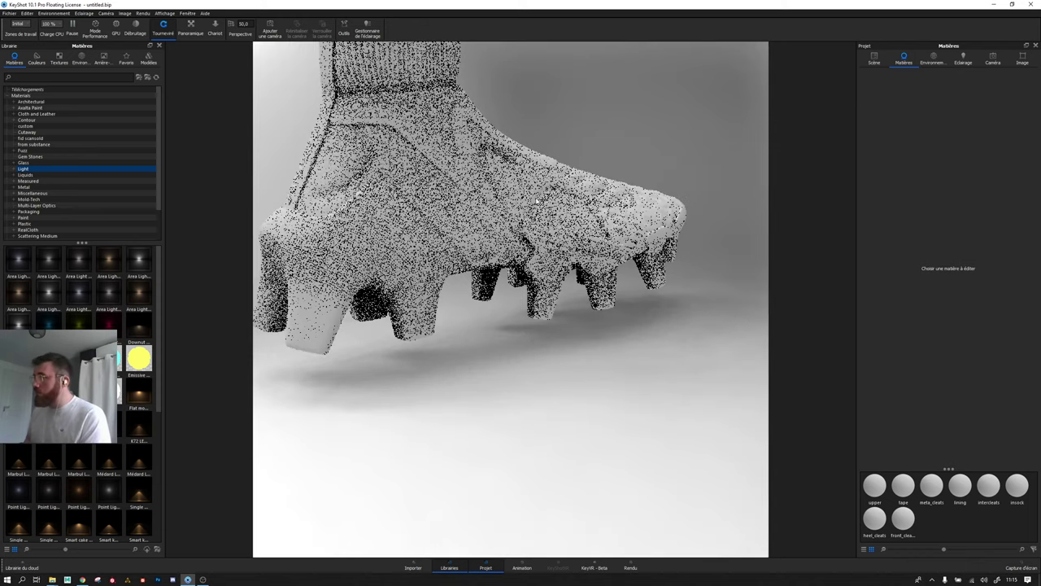
scroll(458, 128, "up", 2)
scroll(505, 155, "down", 5)
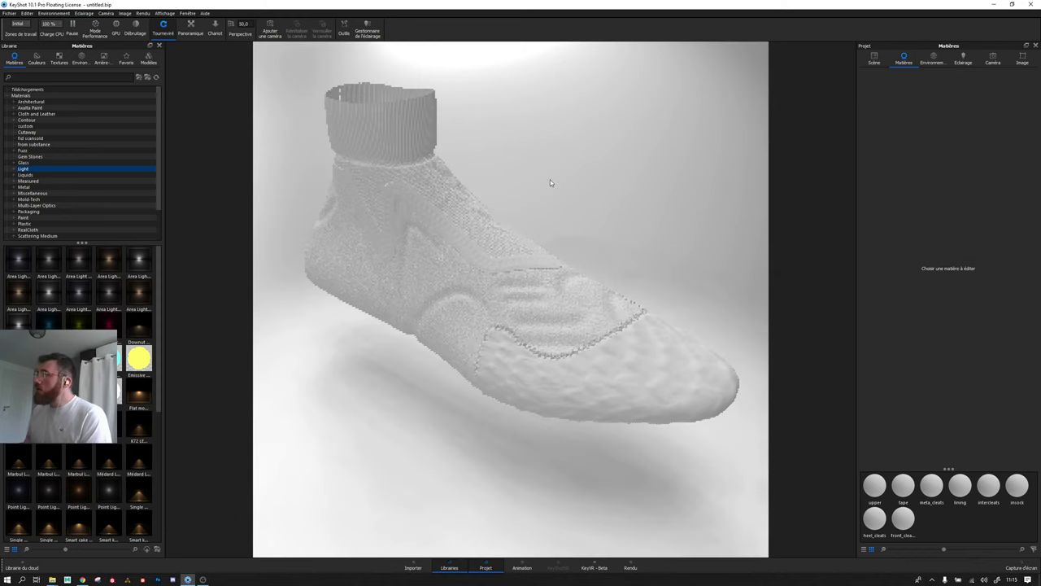
right_click(550, 181)
left_click(579, 188)
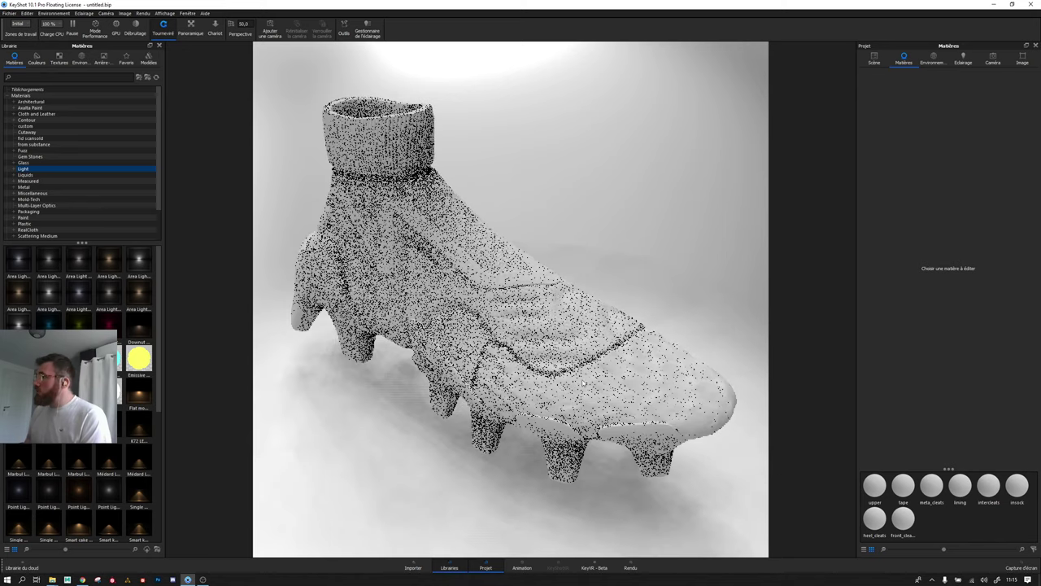
scroll(660, 182, "down", 3)
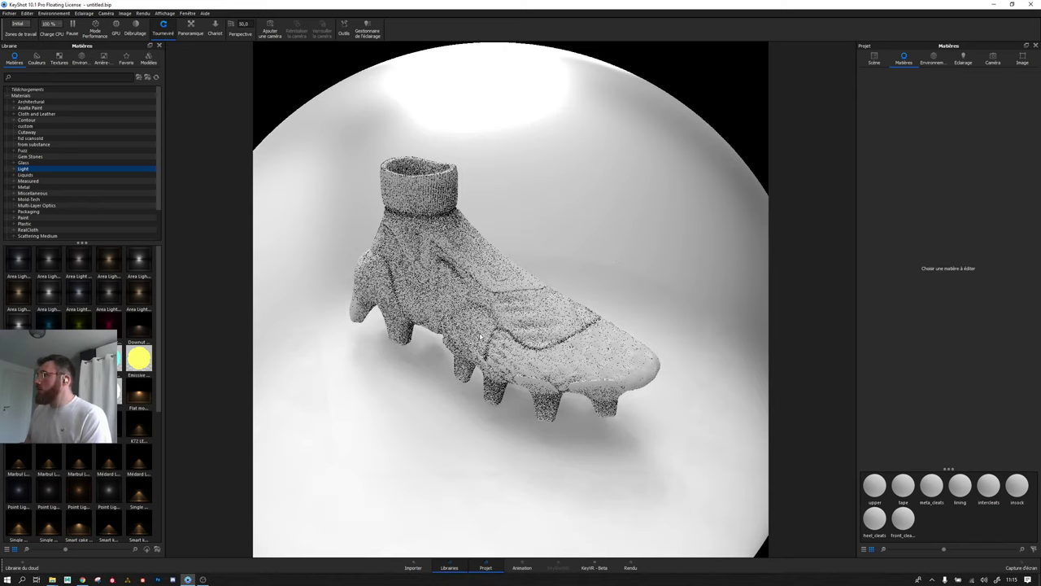
Step: Set the environment Taille to 25000cm
left_click(932, 60)
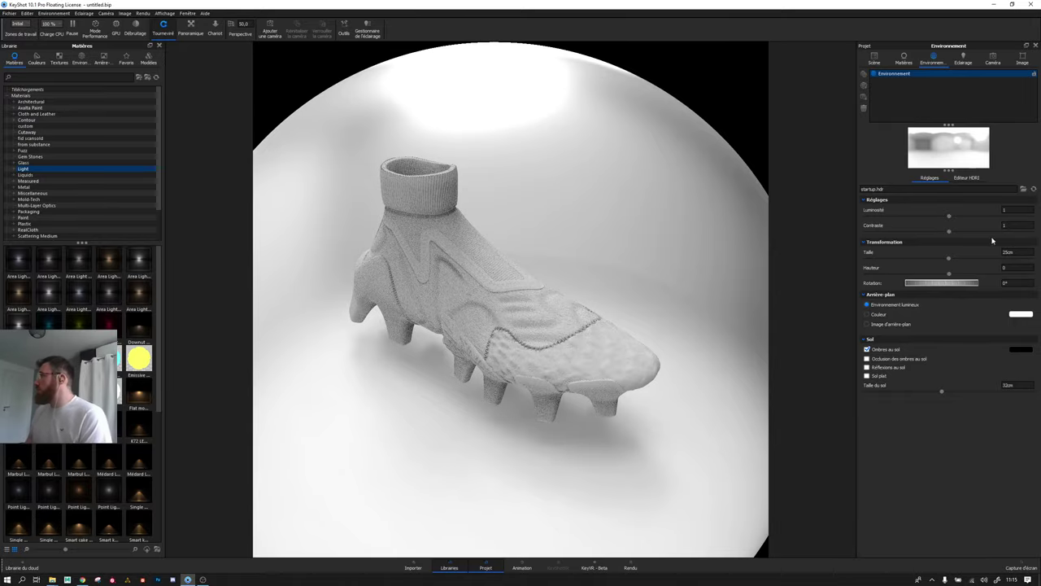
scroll(492, 361, "down", 3)
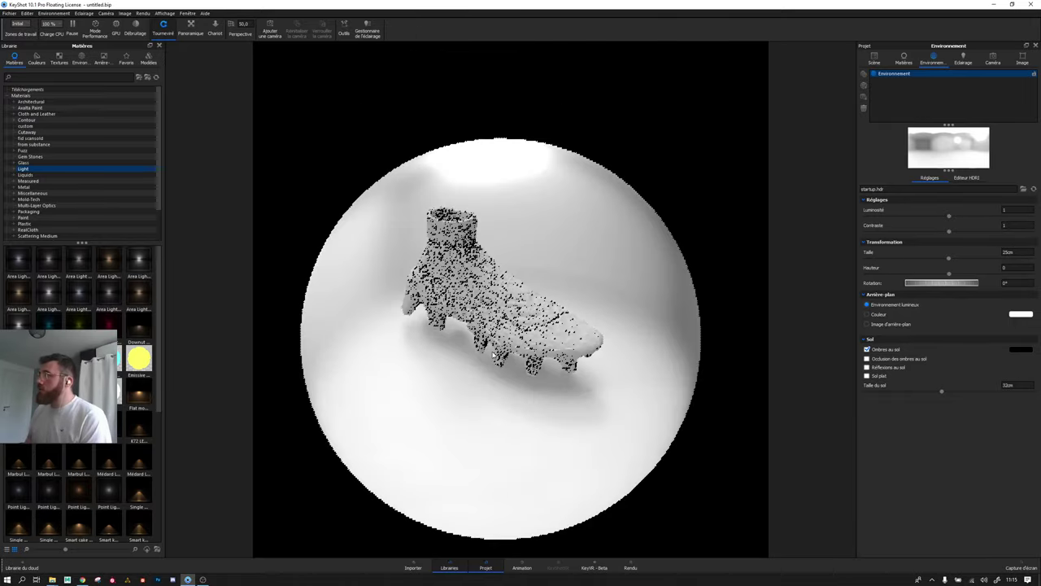
scroll(488, 358, "down", 2)
scroll(472, 346, "up", 6)
scroll(453, 333, "up", 3)
scroll(453, 333, "down", 3)
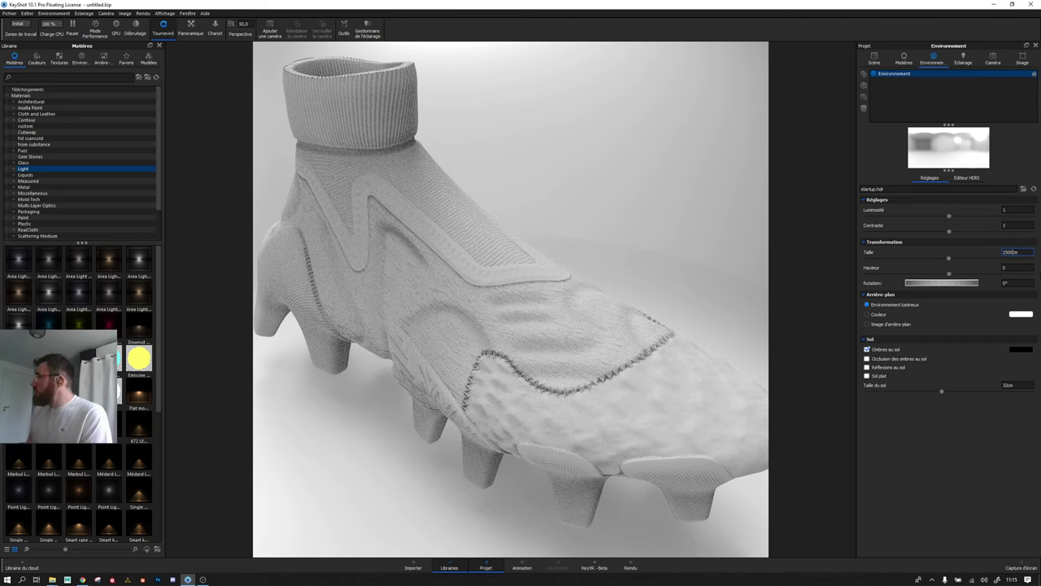
type("32000")
key("Return")
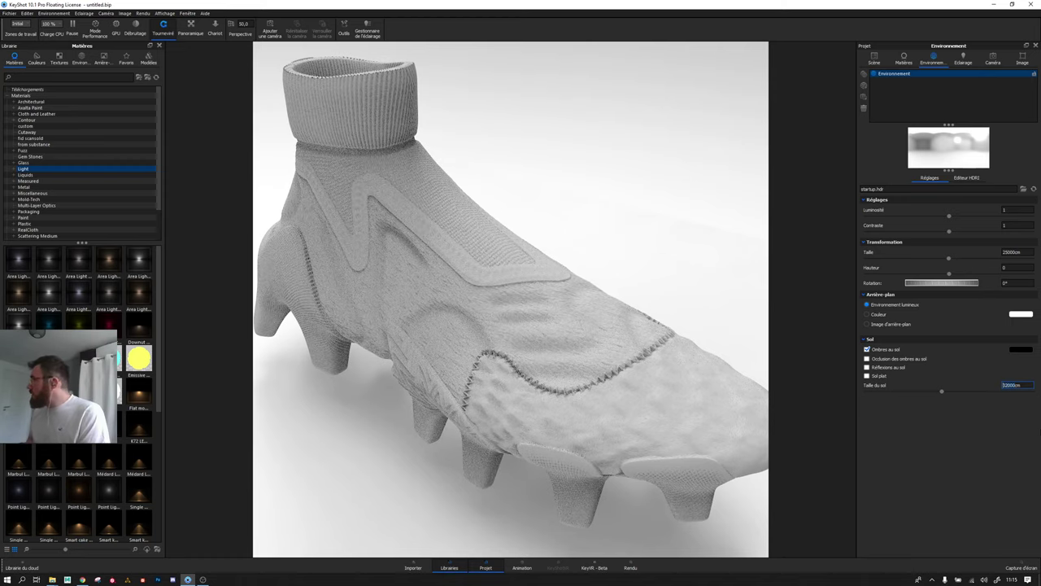
Step: Set the ground size (Taille du sol) to 32000cm
scroll(567, 286, "down", 5)
scroll(567, 286, "down", 3)
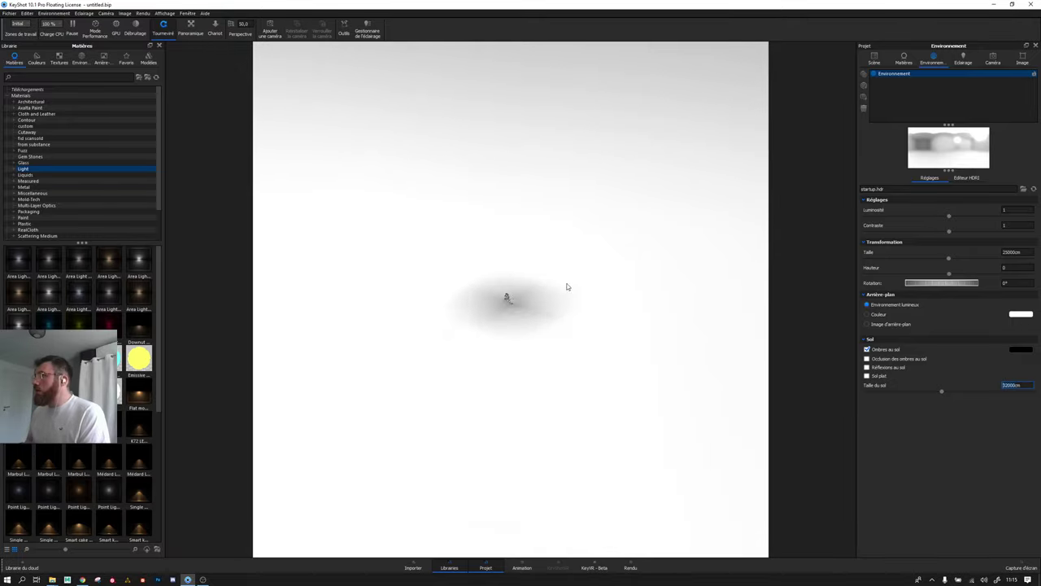
scroll(504, 305, "down", 3)
scroll(509, 302, "down", 2)
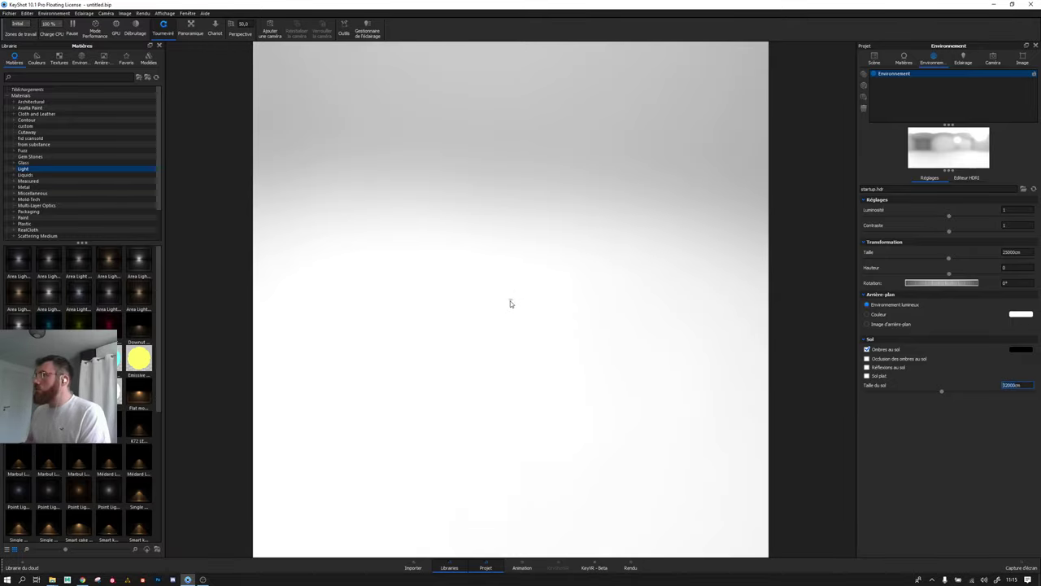
scroll(510, 303, "up", 3)
scroll(511, 303, "up", 2)
scroll(511, 302, "up", 3)
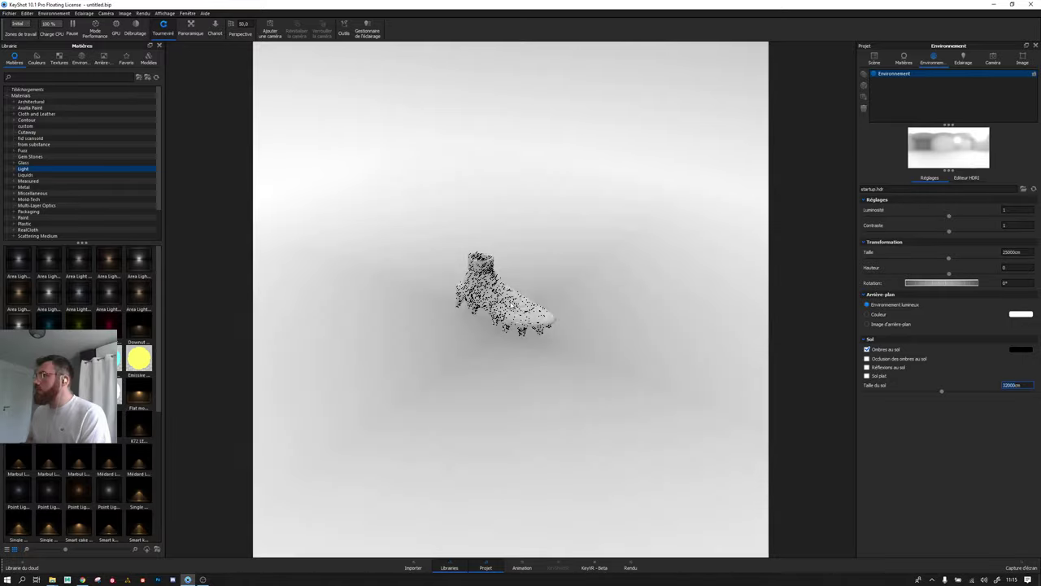
scroll(511, 302, "up", 2)
scroll(510, 304, "up", 2)
scroll(508, 305, "up", 3)
scroll(506, 308, "up", 3)
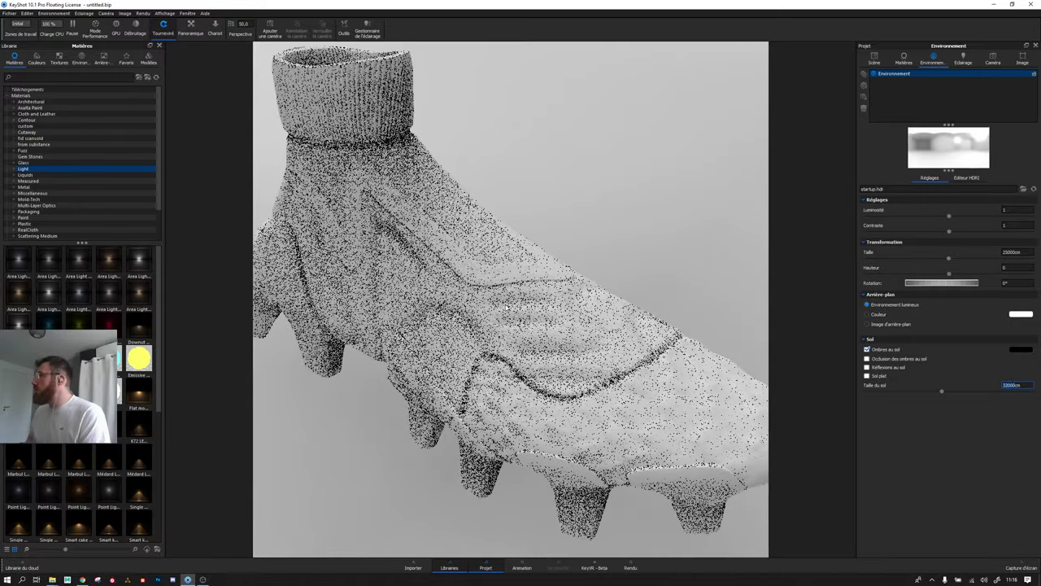
scroll(519, 258, "down", 3)
scroll(522, 251, "down", 2)
scroll(522, 251, "up", 3)
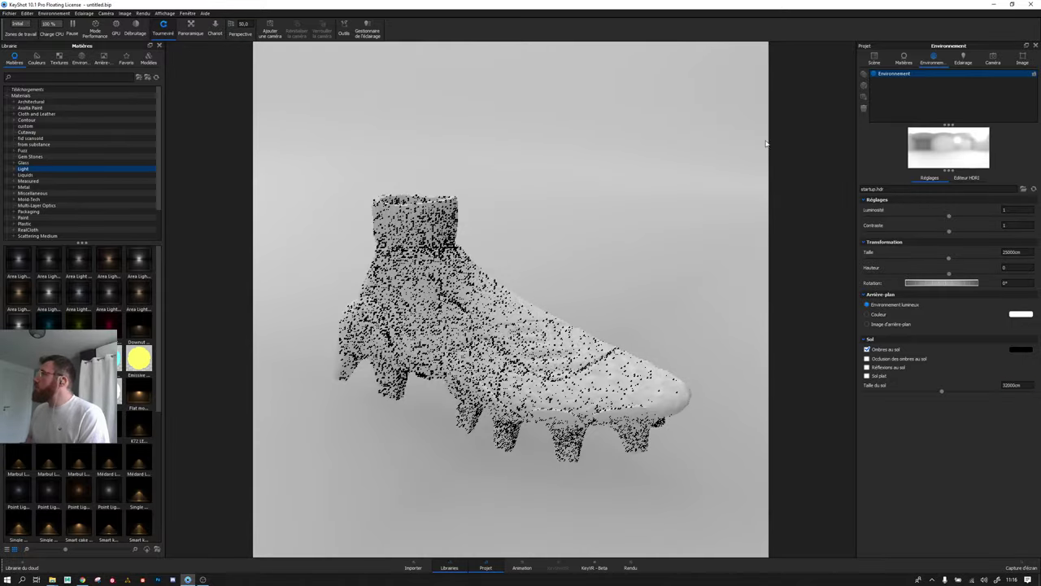
left_click(873, 59)
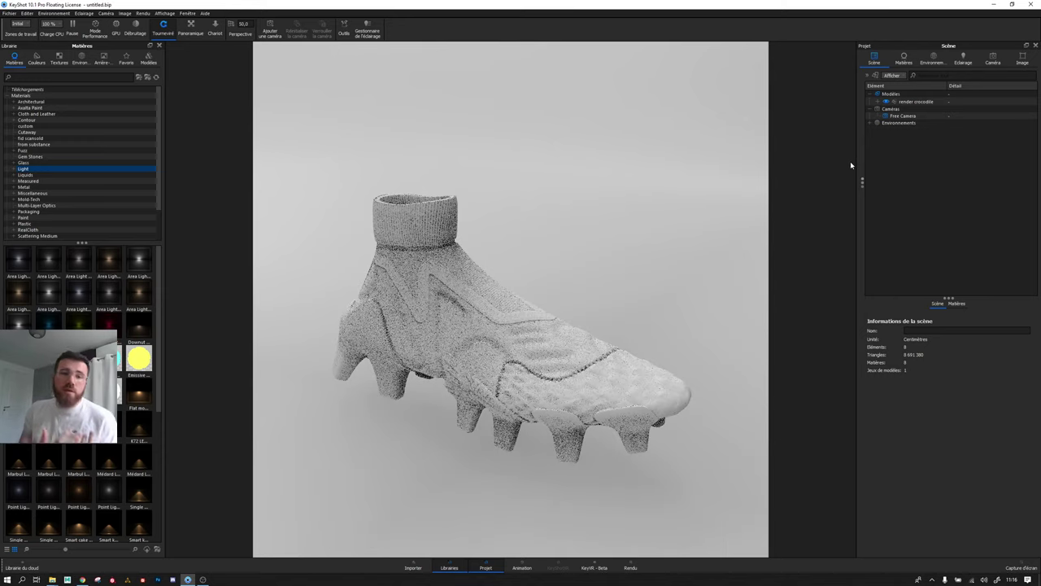
left_click(345, 27)
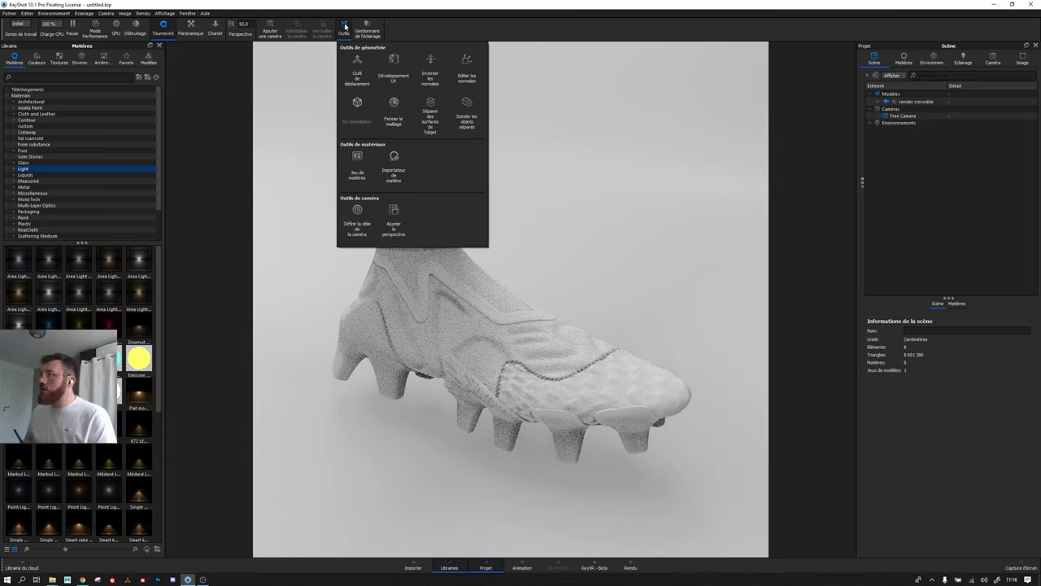
Step: Browse to renderprimetime and choose primetime.sp as the Substance Painter project folder
left_click(398, 167)
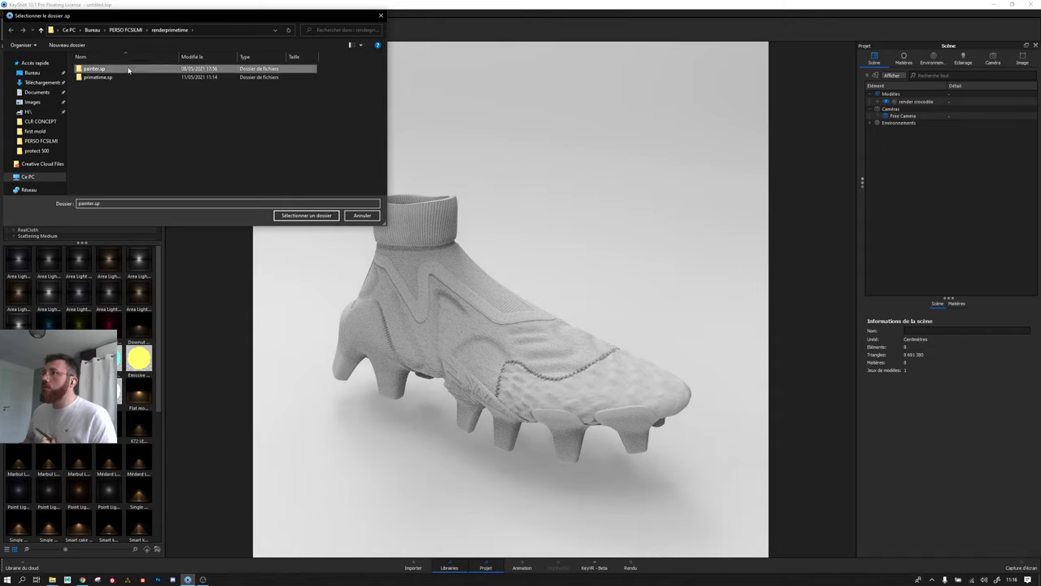
double_click(93, 69)
left_click(171, 30)
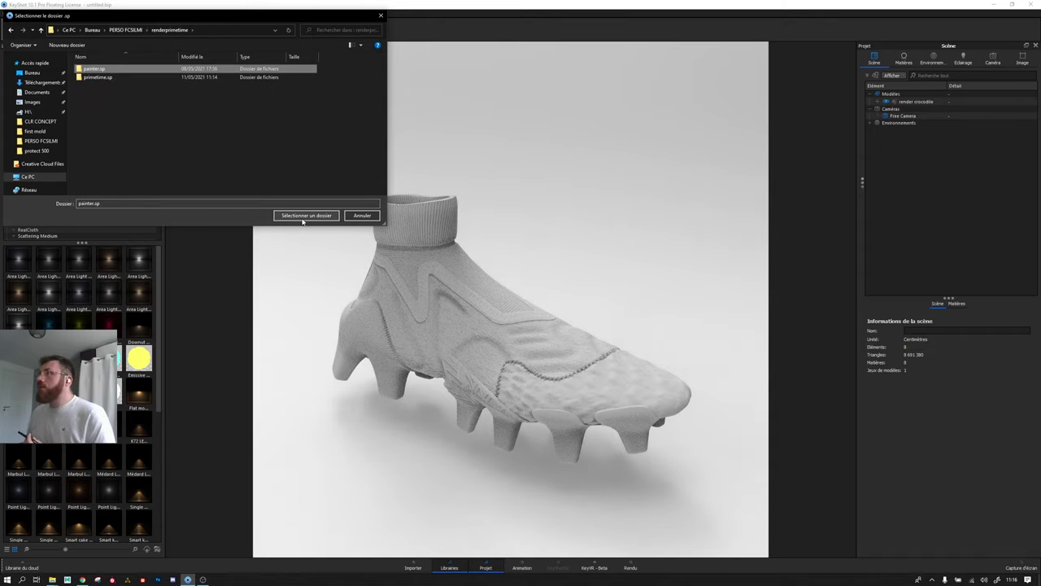
left_click(127, 30)
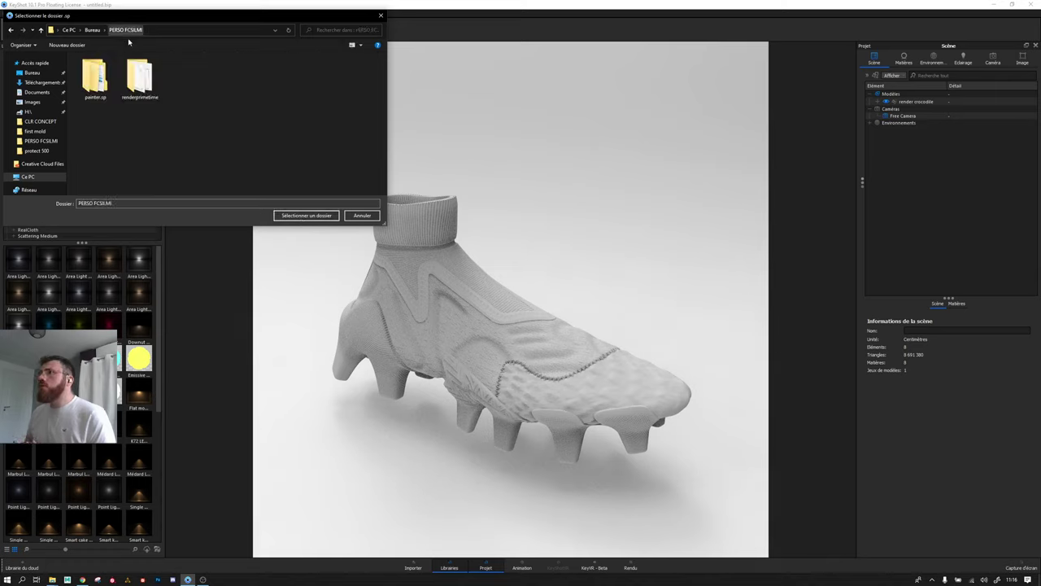
double_click(140, 77)
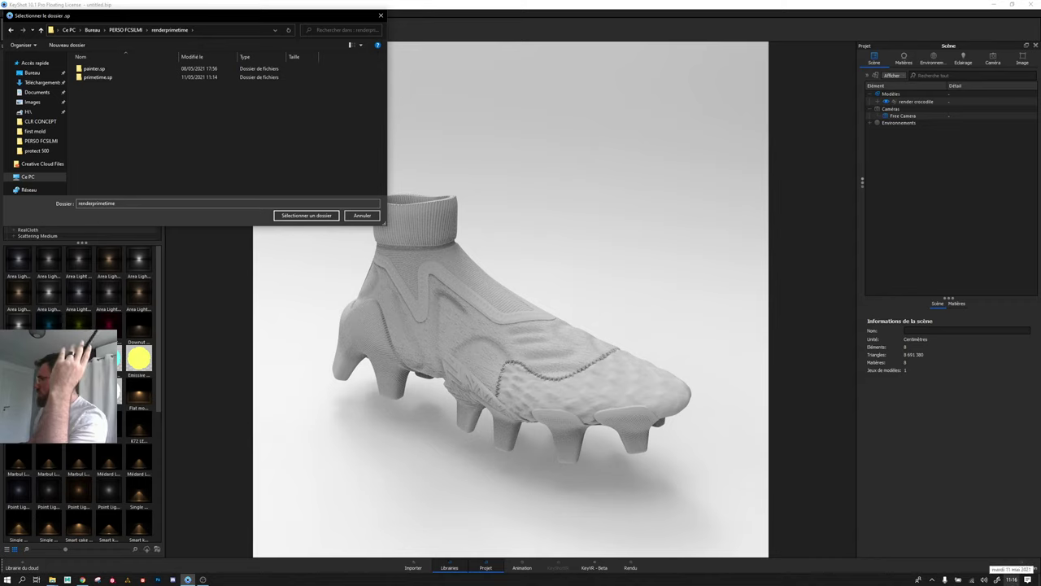
double_click(143, 77)
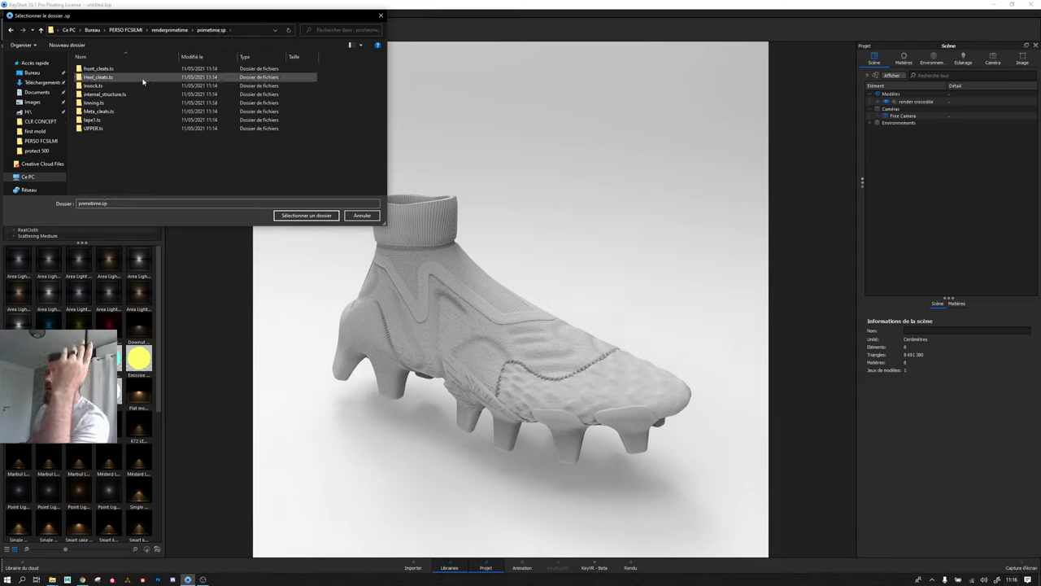
left_click(169, 30)
double_click(120, 81)
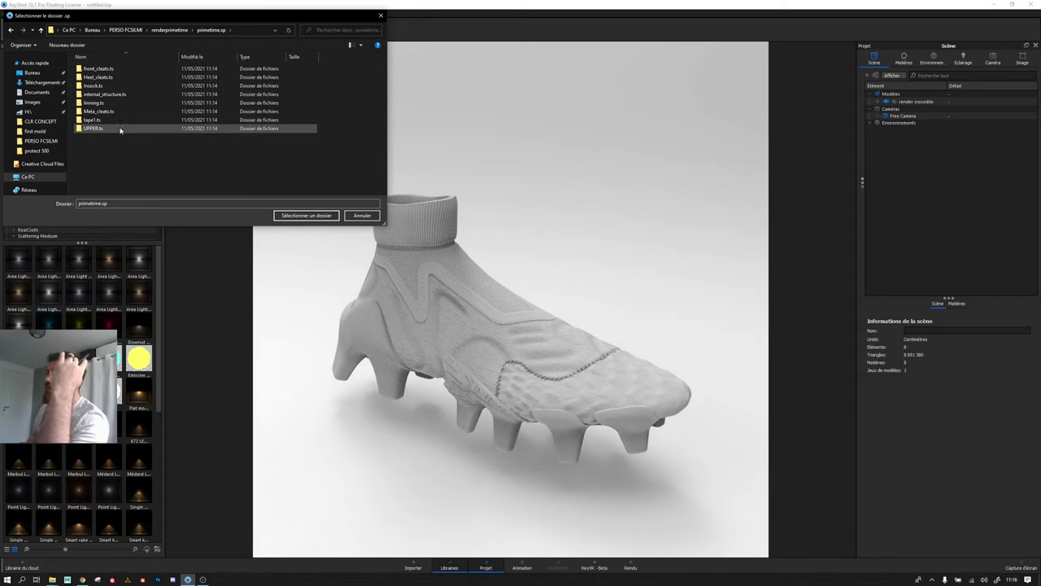
double_click(121, 129)
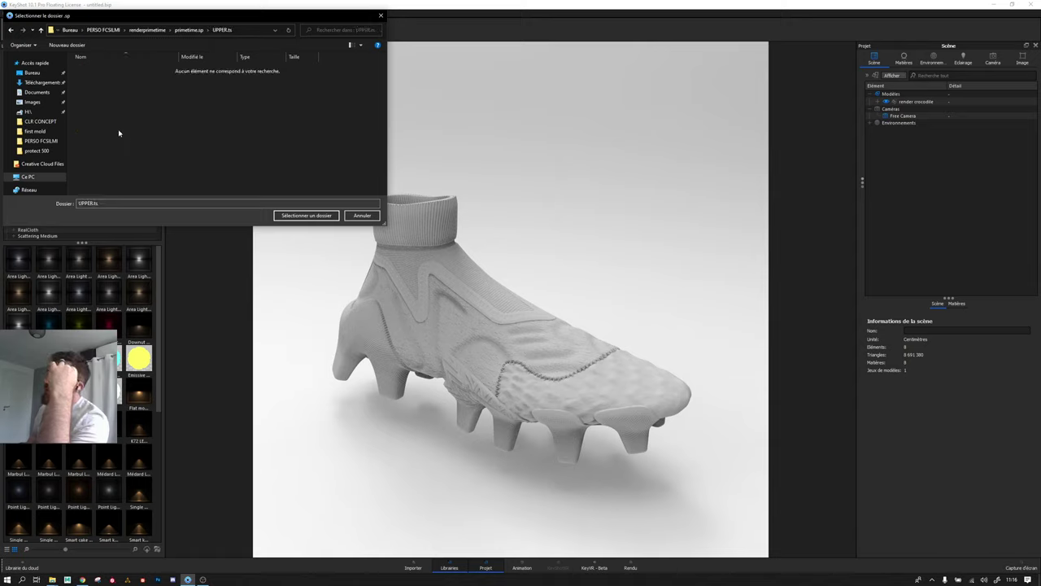
left_click(184, 31)
left_click(174, 33)
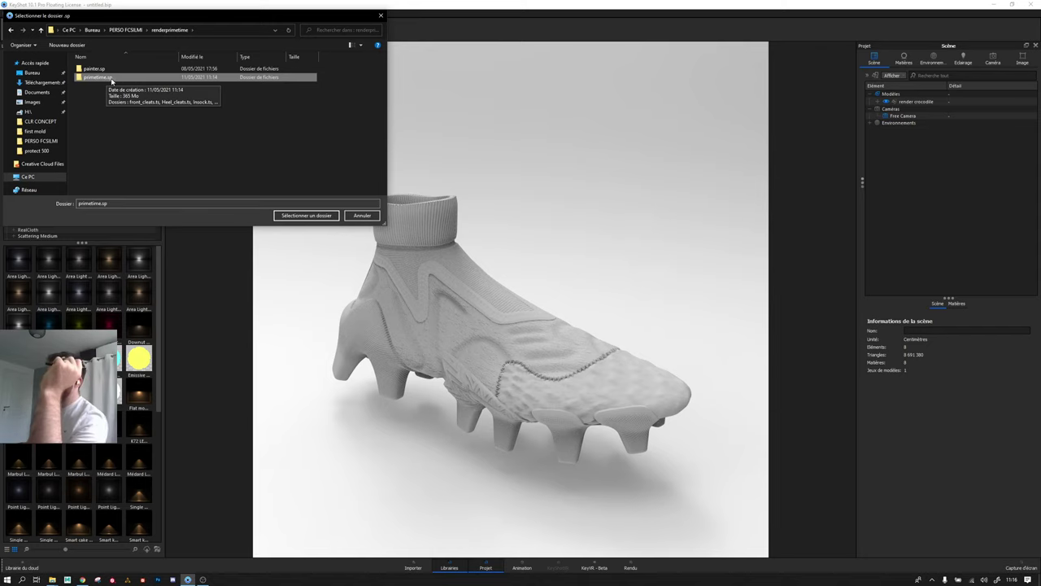
left_click(285, 216)
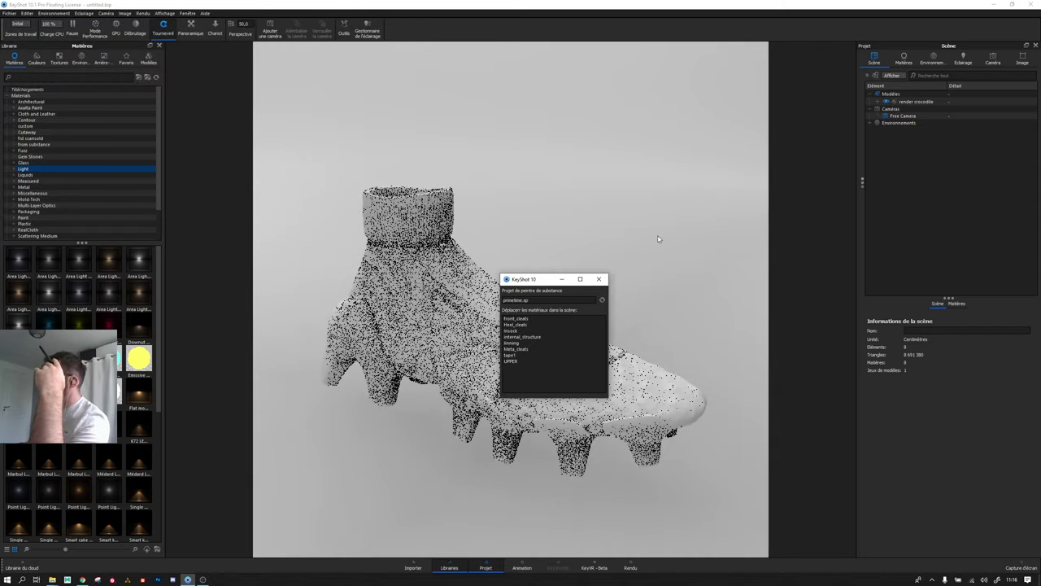
Step: Expand RootNode and apply the front_cleats Substance material to the front cleats part
left_click(877, 102)
left_click(889, 109)
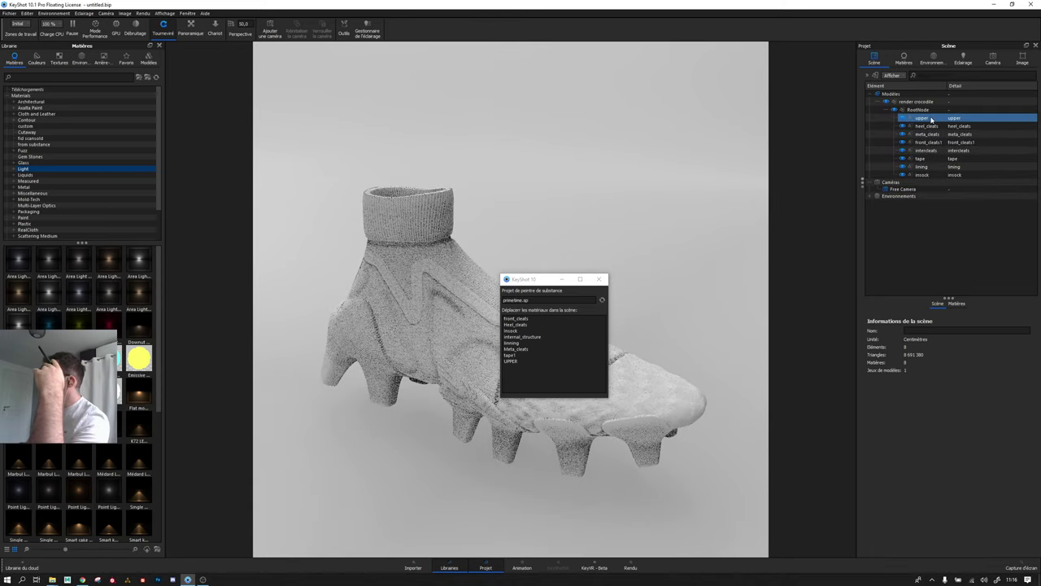
left_click(933, 176)
left_click(523, 319)
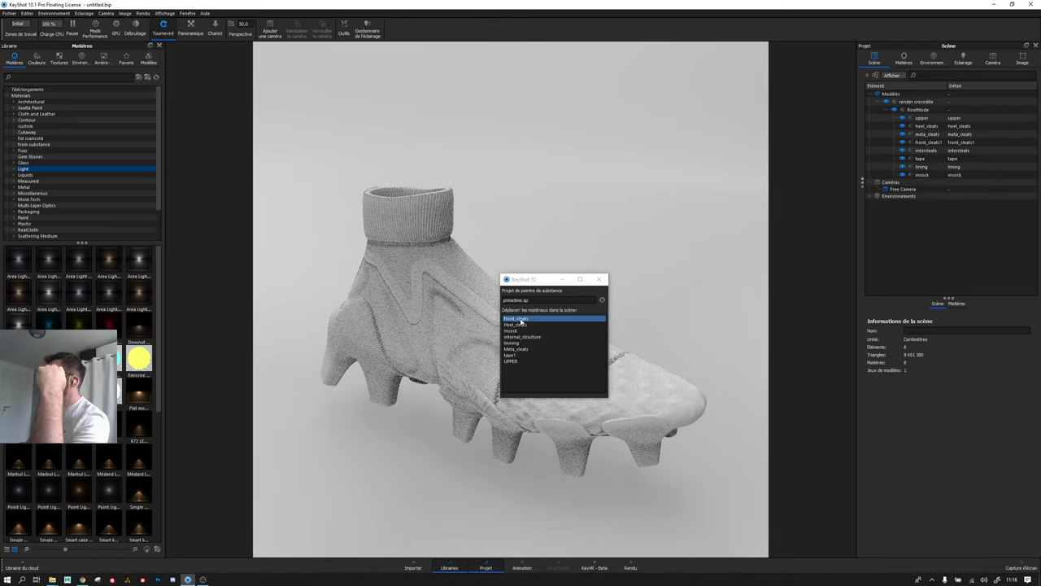
left_click(976, 142)
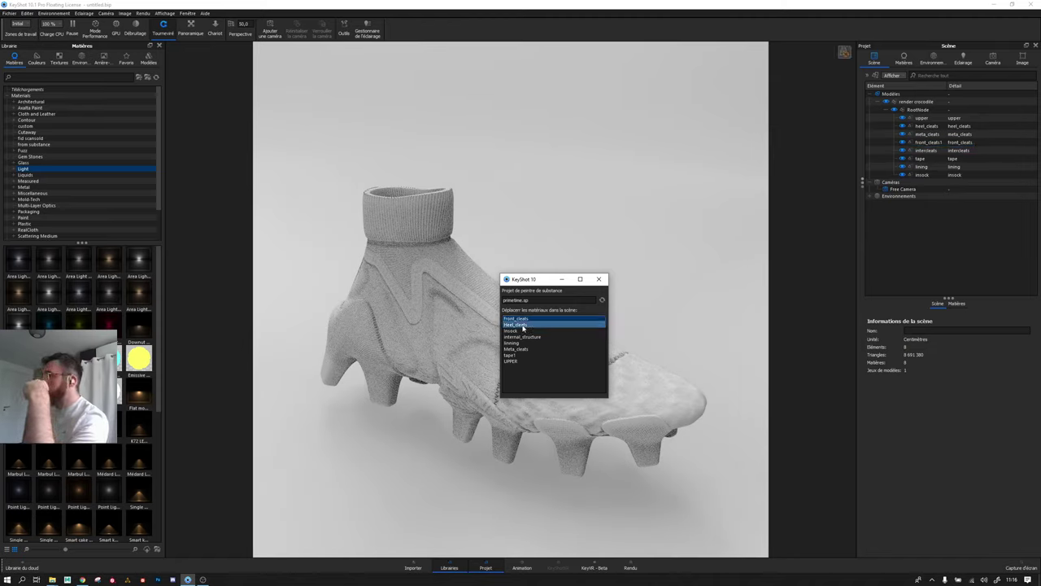
left_click_drag(976, 143, 523, 324)
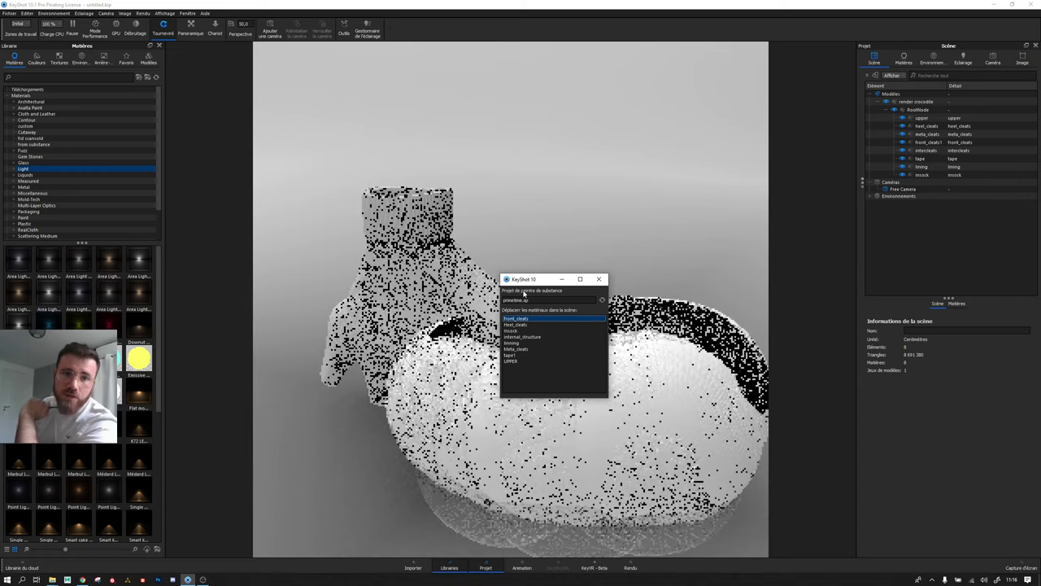
Step: Close the Substance project dialog and switch to the PERSO FCSILMI folder window
left_click(599, 219)
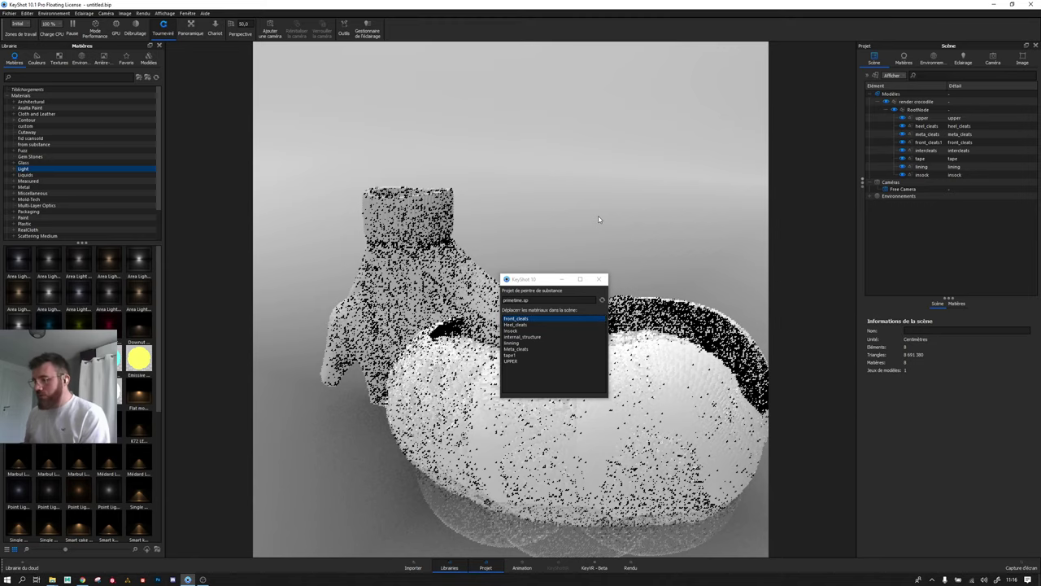
left_click(601, 280)
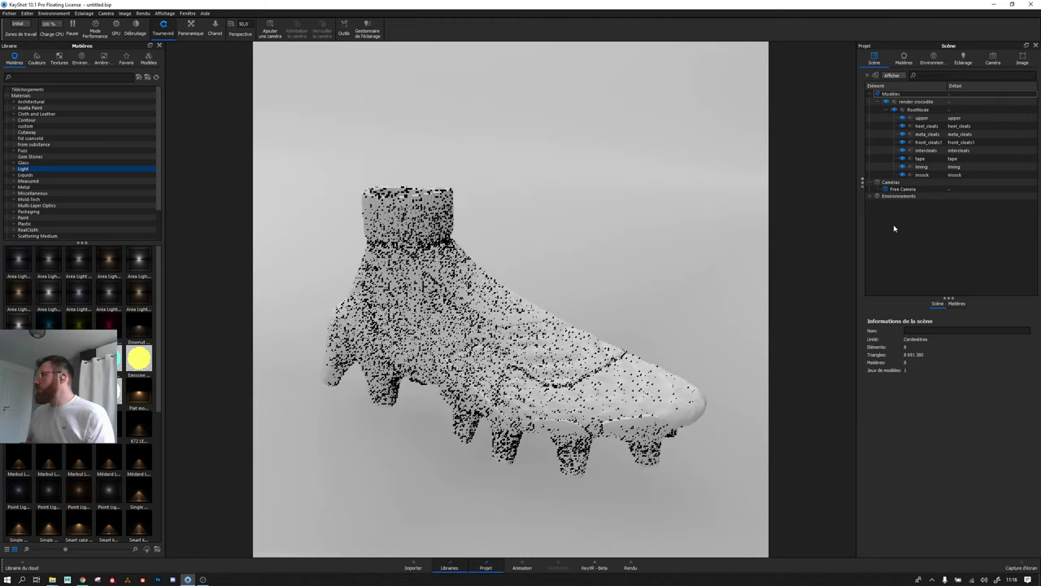
left_click(52, 579)
left_click(104, 543)
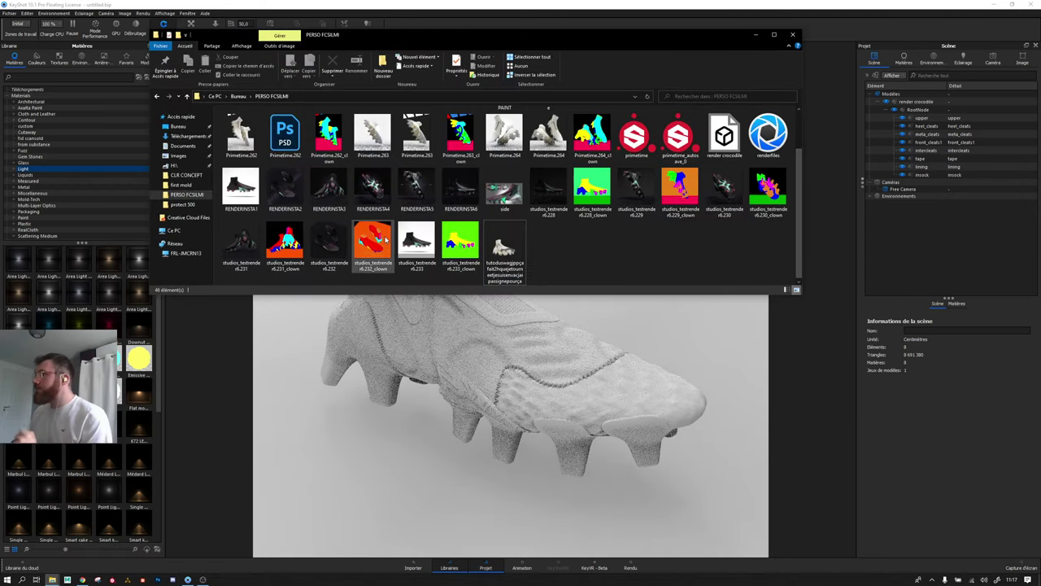
Step: Delete the height texture from primetime.sp's front_cleats.ts folder
scroll(282, 140, "up", 1)
double_click(282, 140)
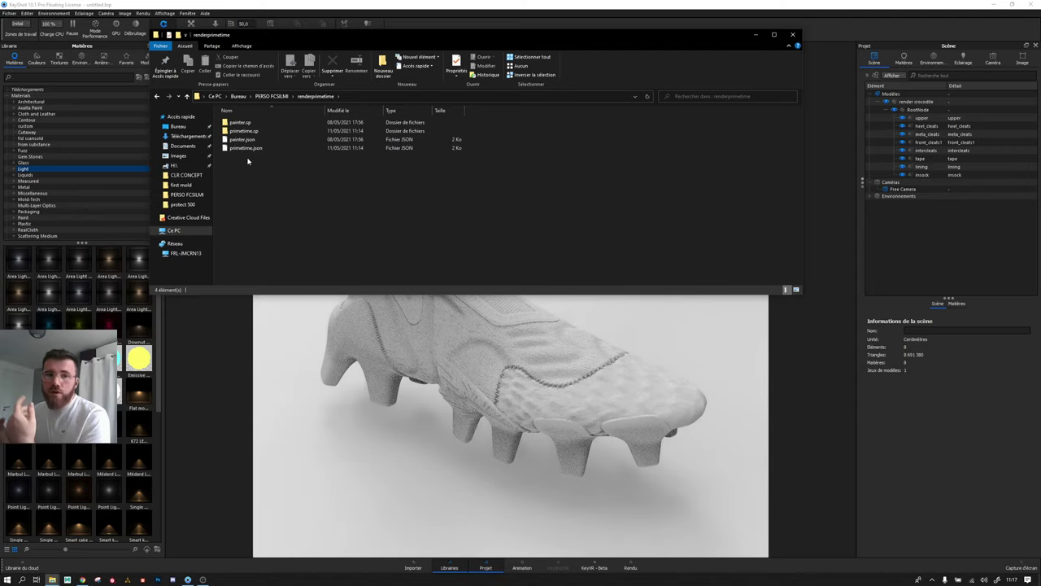
double_click(276, 131)
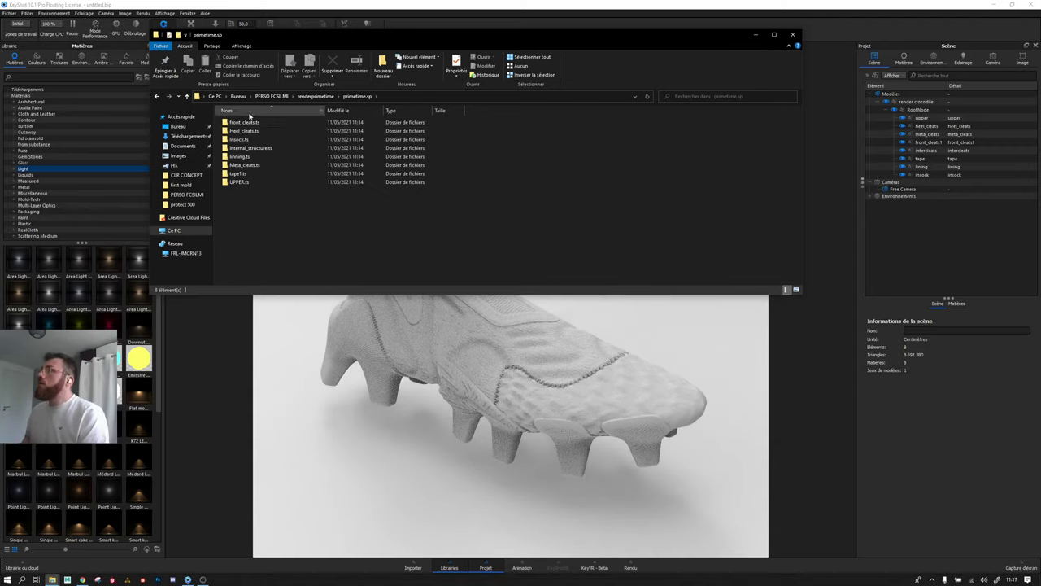
double_click(285, 122)
left_click(287, 132)
key("Delete")
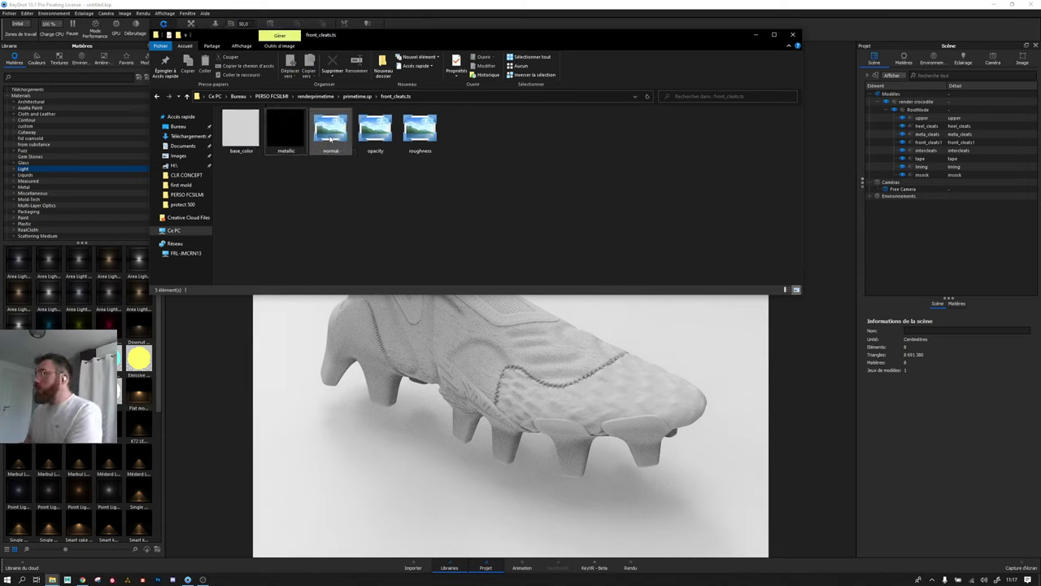
Step: Check the Heel_cleats, Insock, internal_structure, linning, Meta_cleats and tape1 texture folders
left_click(358, 96)
double_click(263, 139)
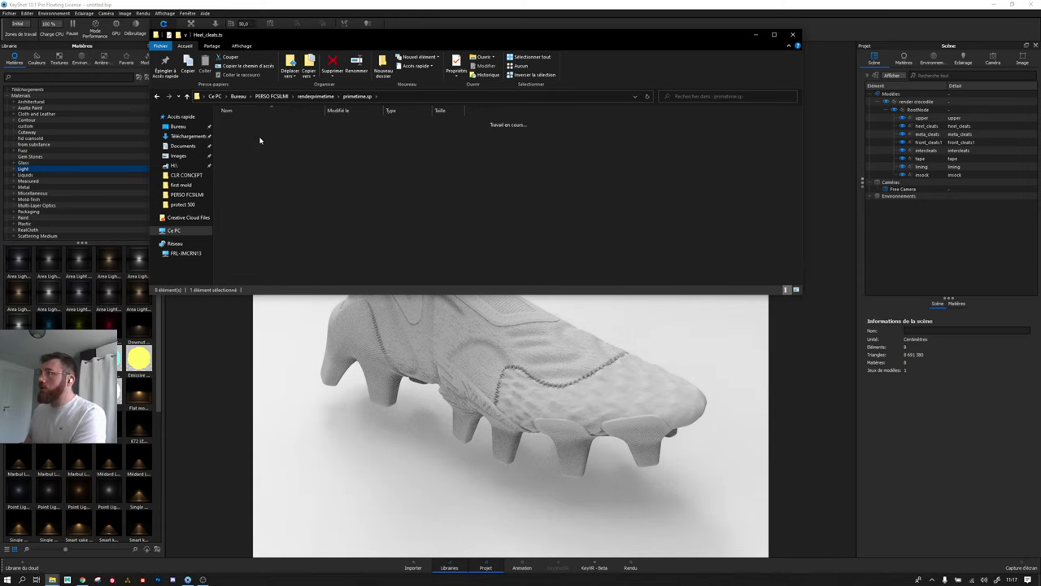
left_click(286, 130)
left_click(360, 96)
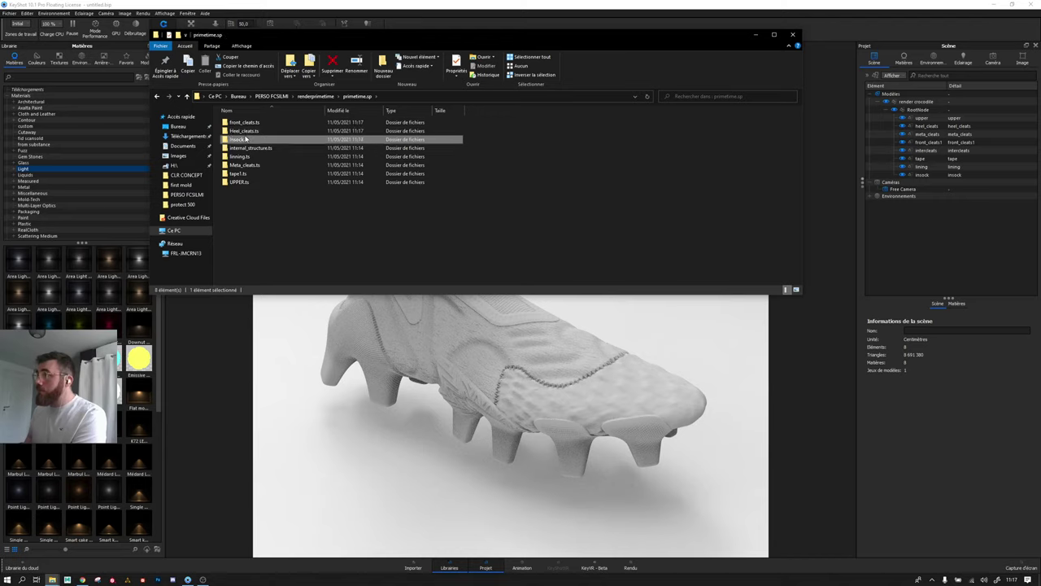
double_click(244, 135)
left_click(287, 130)
left_click(358, 96)
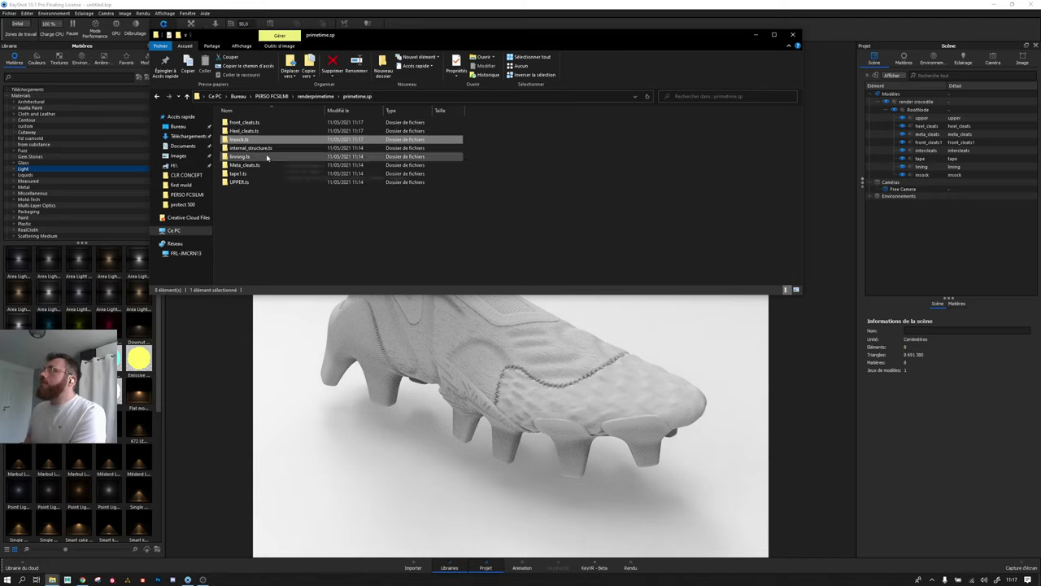
double_click(267, 141)
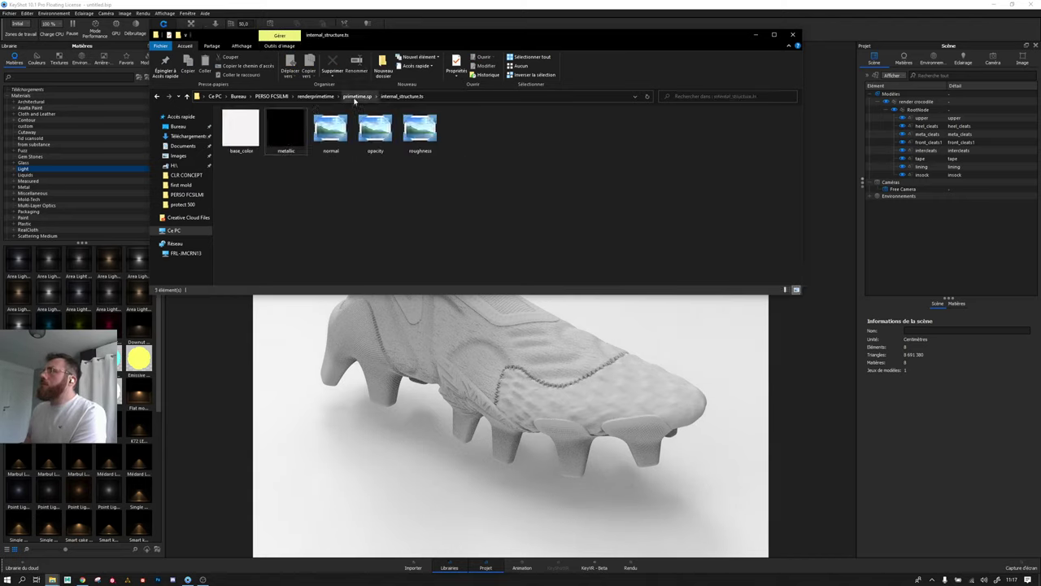
left_click(358, 96)
double_click(240, 157)
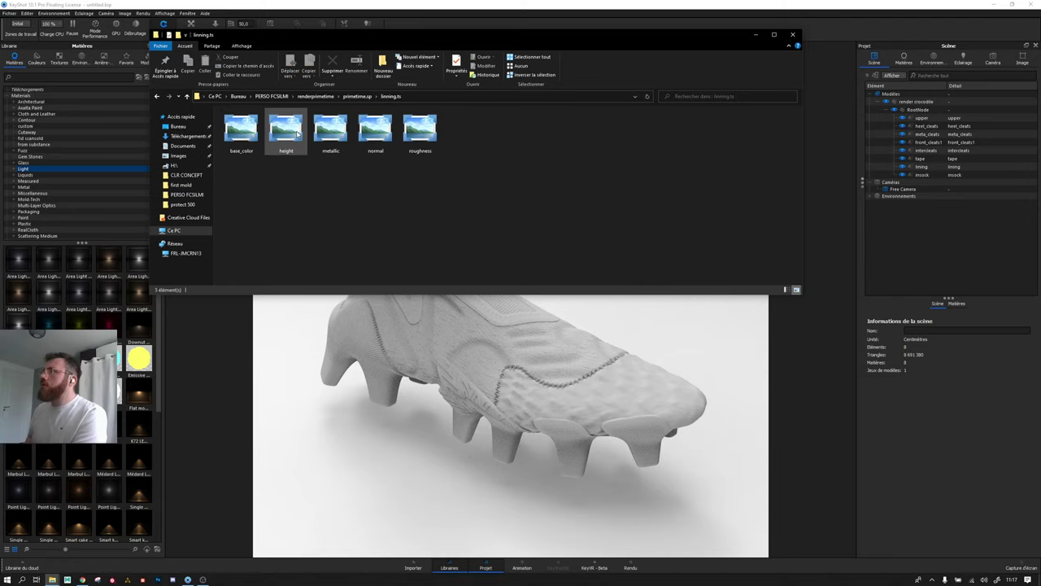
left_click(358, 96)
double_click(268, 169)
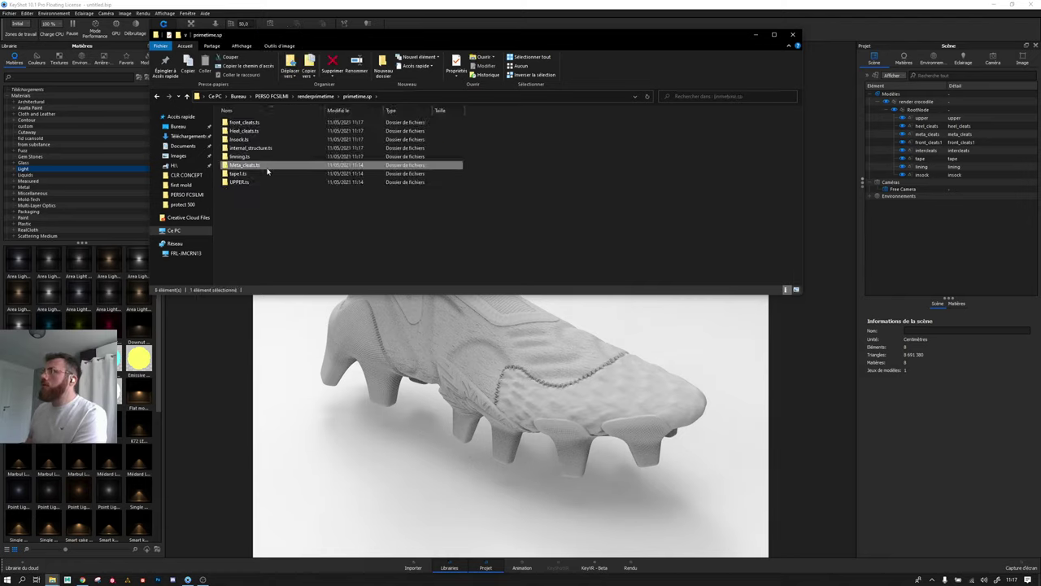
left_click(358, 96)
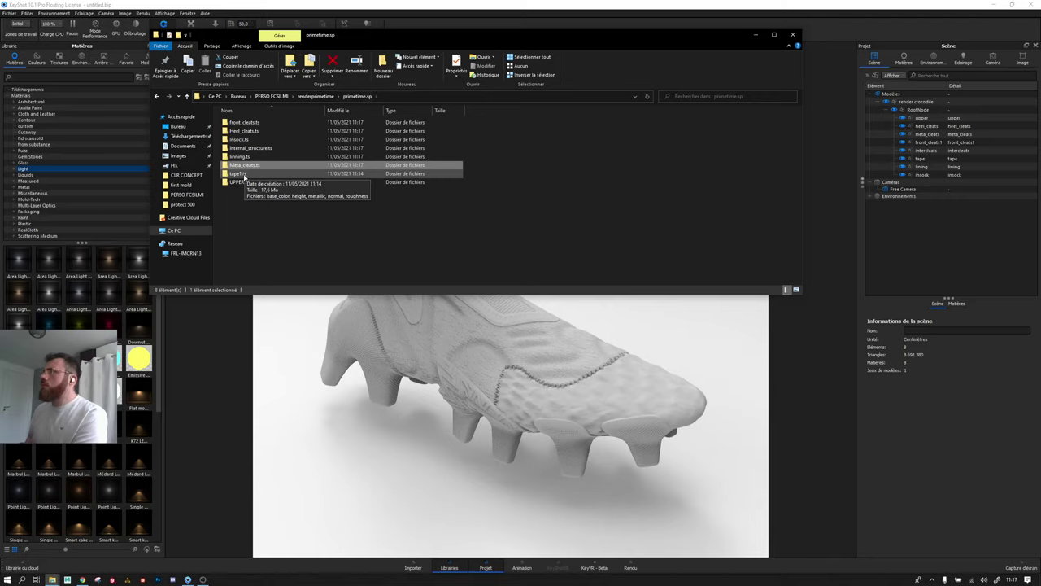
double_click(264, 180)
left_click(358, 96)
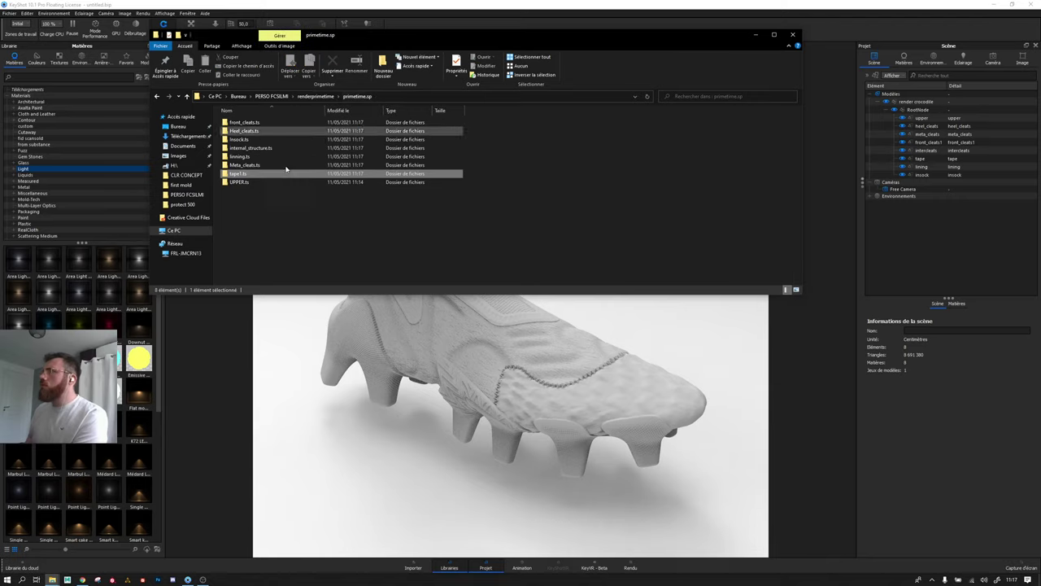
Step: Delete the height texture from UPPER.ts and close File Explorer
double_click(274, 184)
left_click(277, 132)
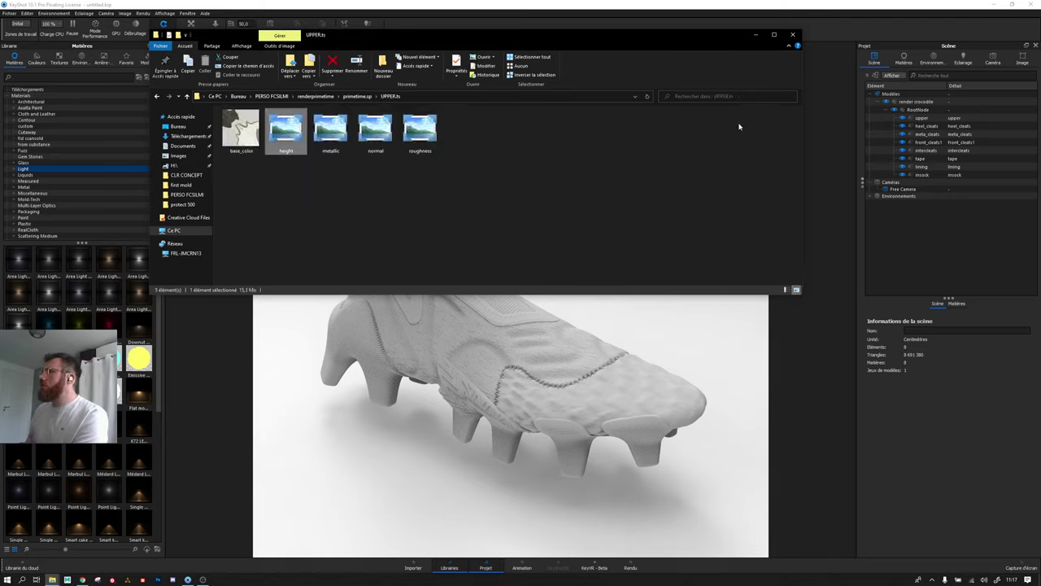
key("Delete")
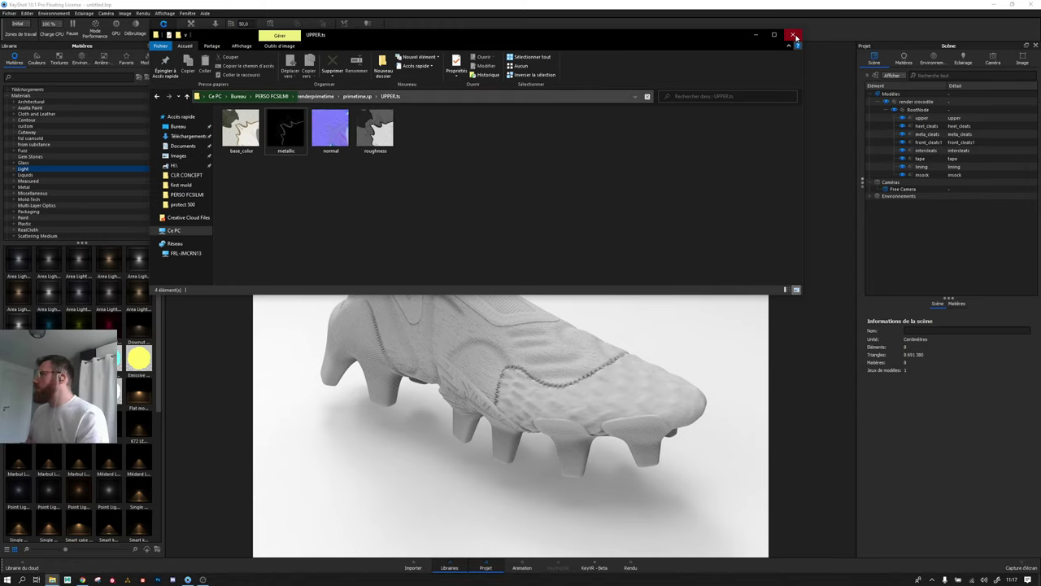
left_click(794, 35)
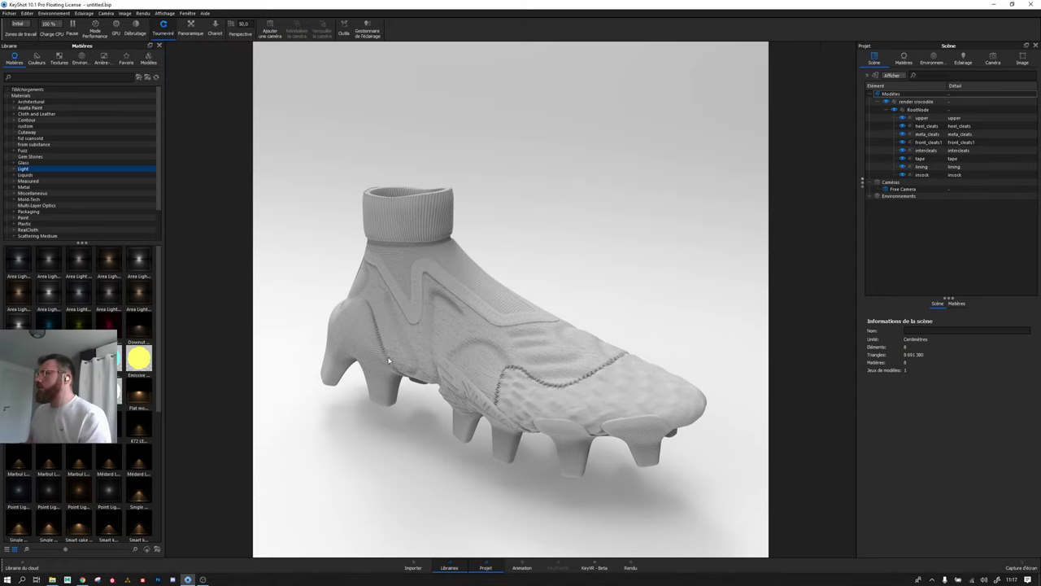
Step: Reload primetime.sp as the Substance project and apply front_cleats to the front_cleats1 part
left_click(342, 30)
left_click(389, 173)
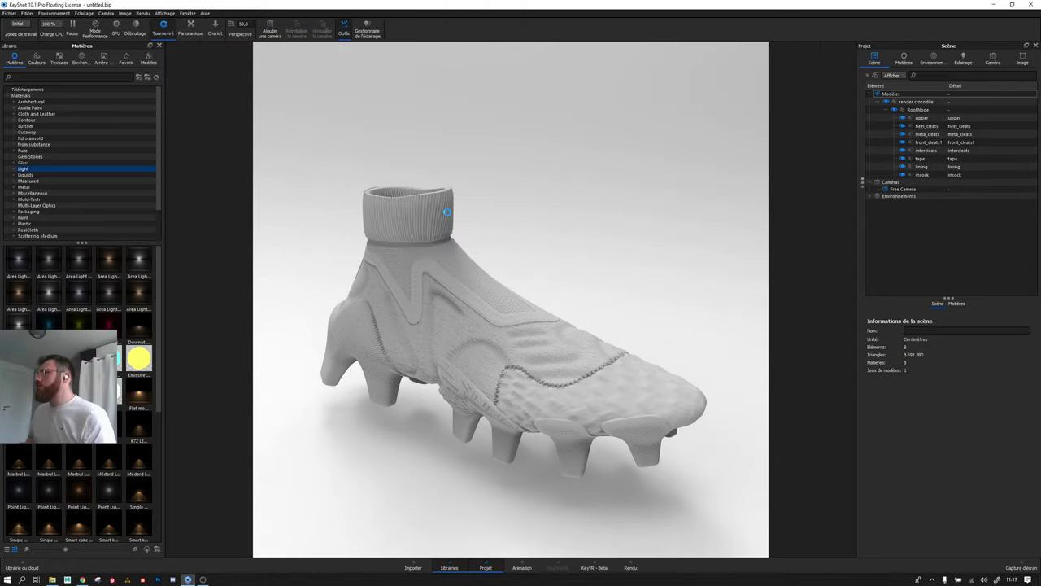
left_click(97, 77)
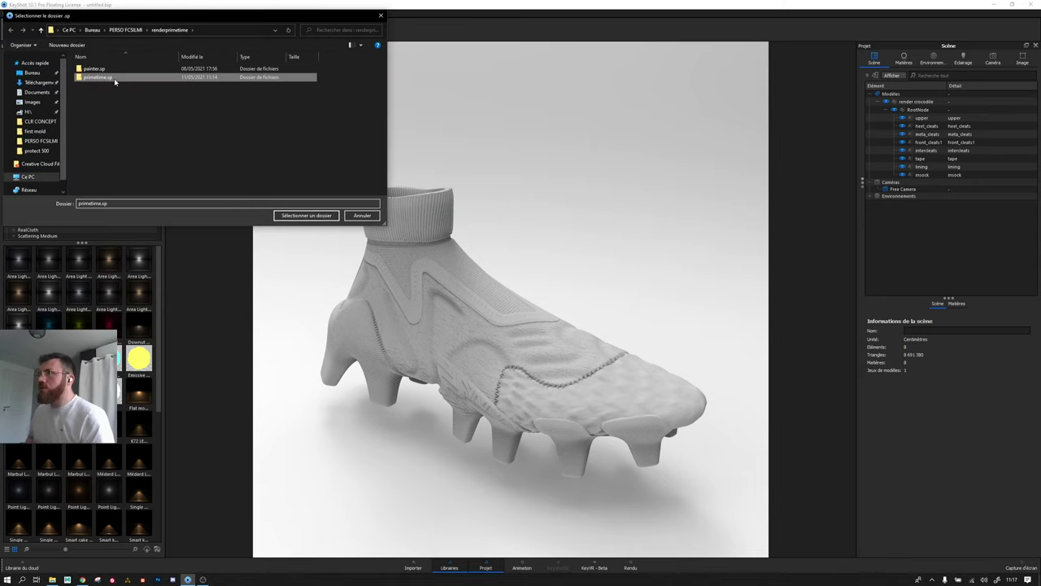
left_click(306, 215)
left_click(530, 318)
left_click_drag(529, 320, 949, 145)
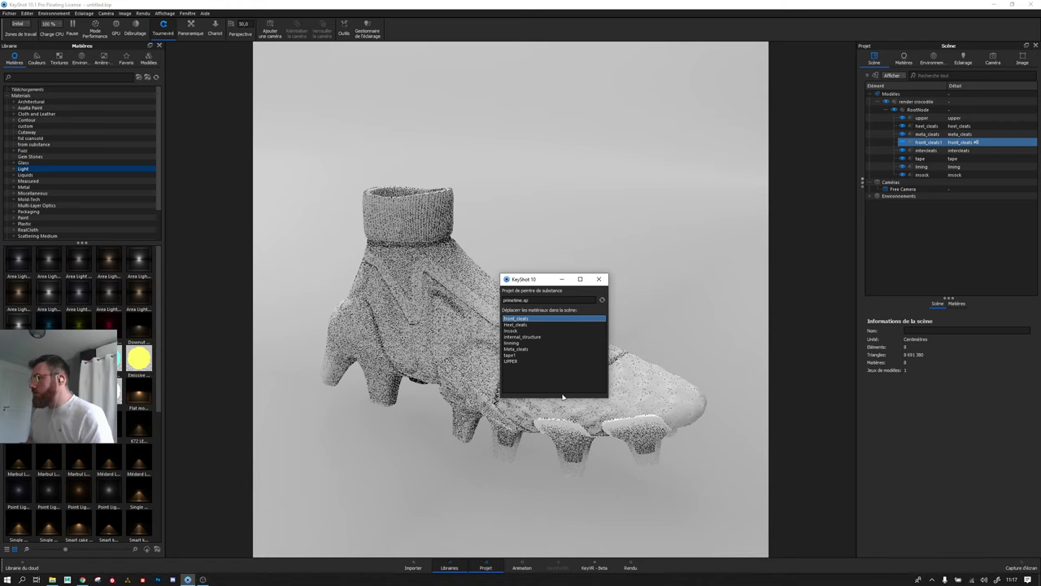
Step: Apply the Heel_cleats, Insock and linning materials to their matching boot parts
left_click_drag(516, 325, 716, 276)
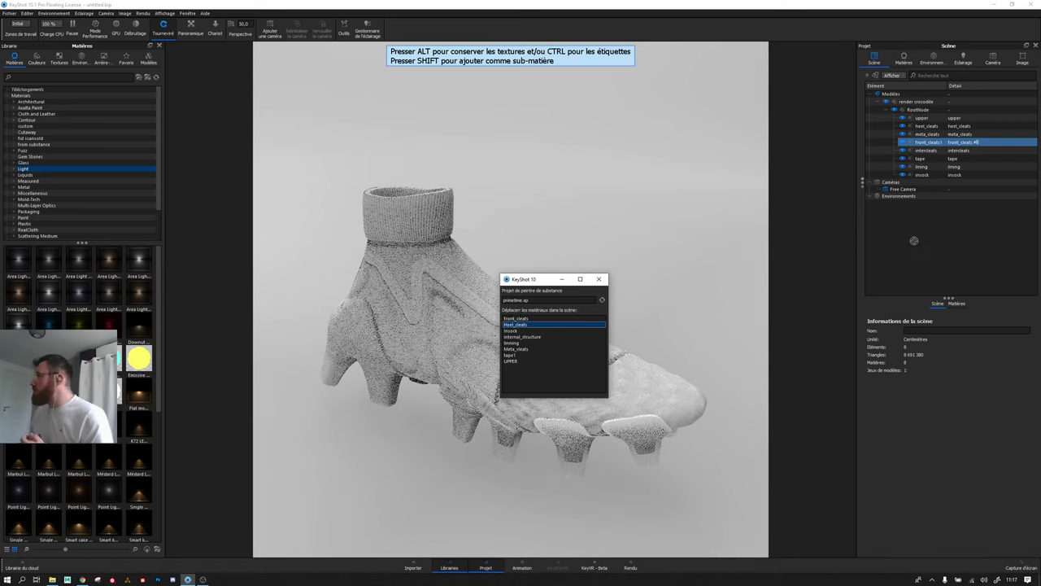
left_click_drag(914, 241, 928, 127)
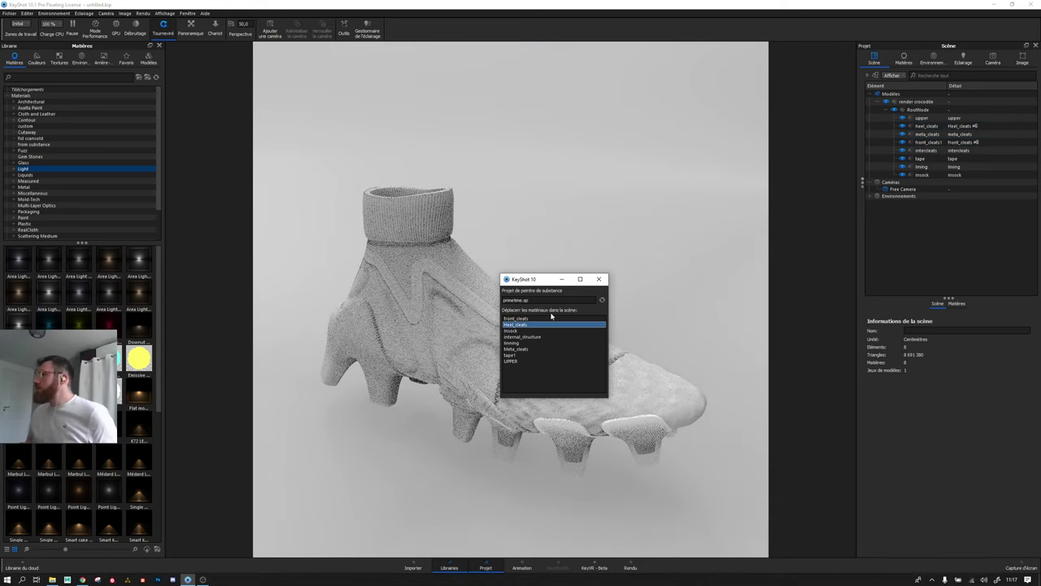
left_click_drag(513, 330, 928, 169)
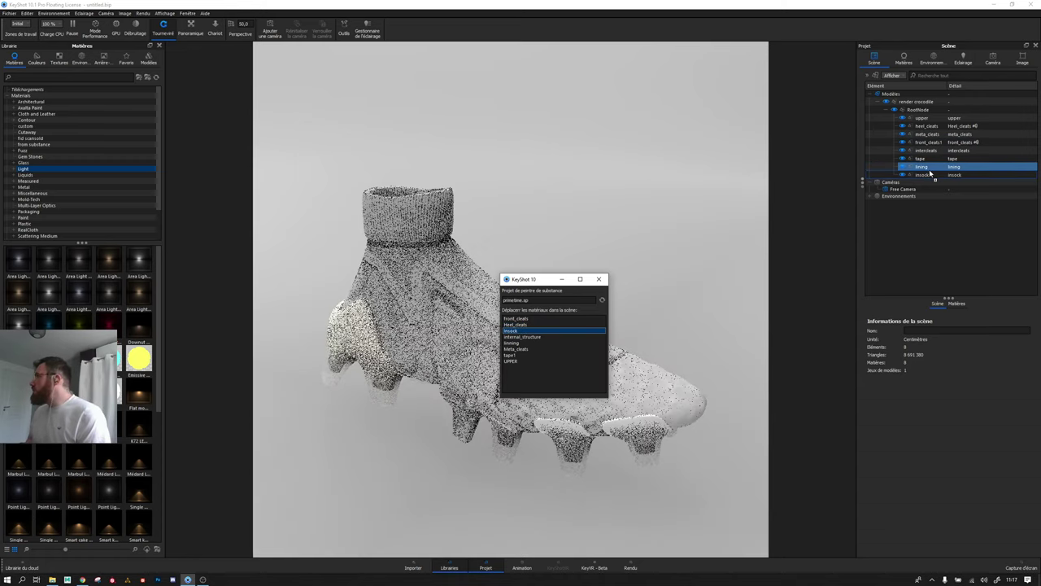
left_click_drag(930, 173, 927, 167)
left_click(538, 337)
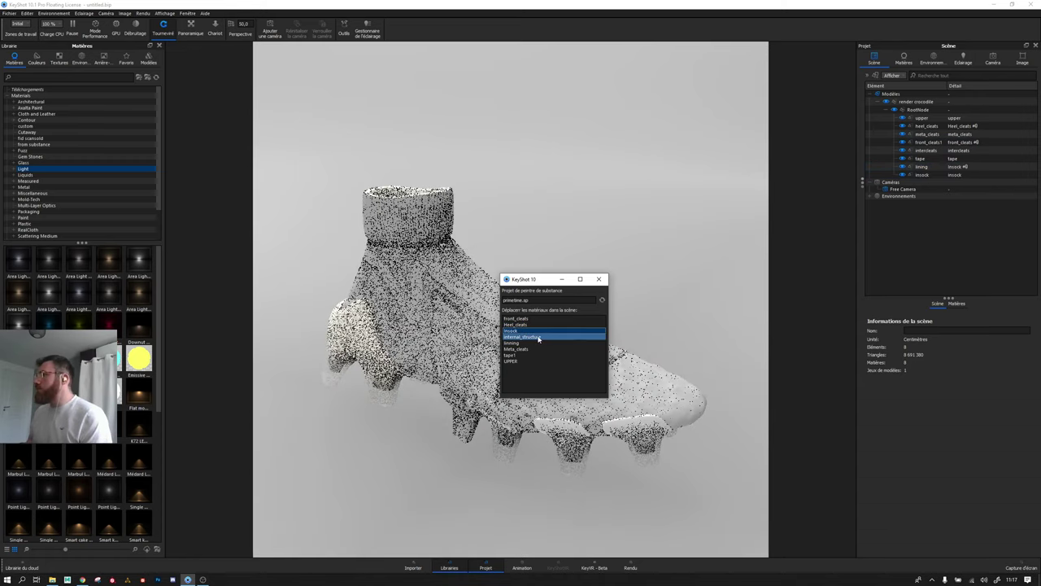
left_click_drag(520, 332, 927, 174)
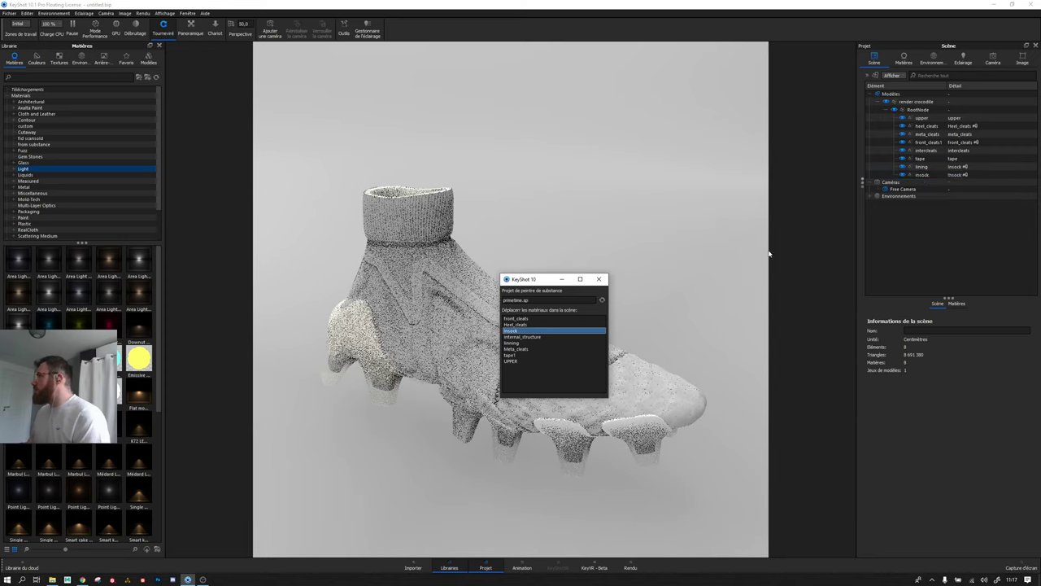
left_click_drag(521, 343, 929, 170)
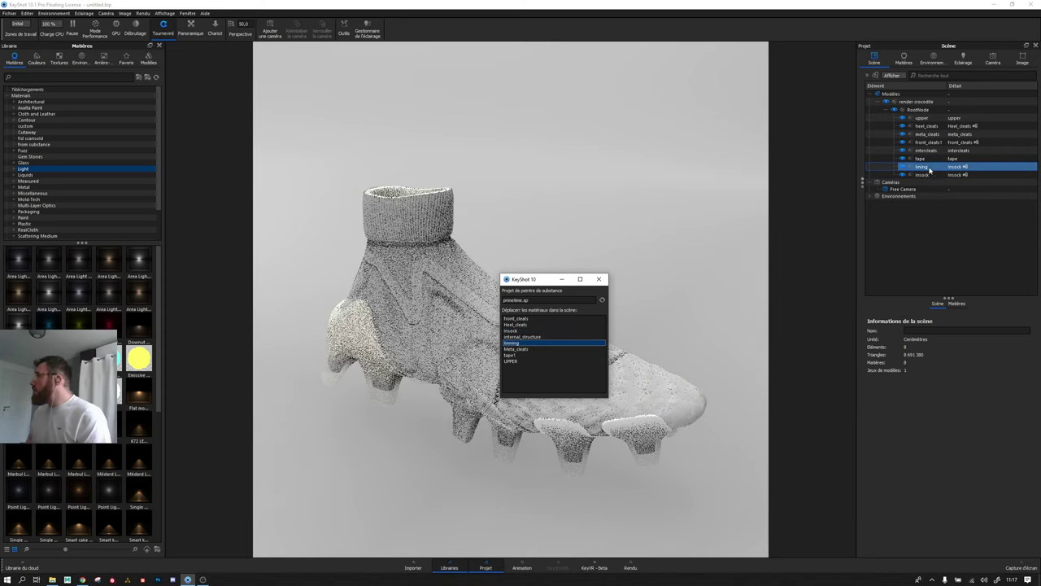
left_click_drag(525, 336, 659, 327)
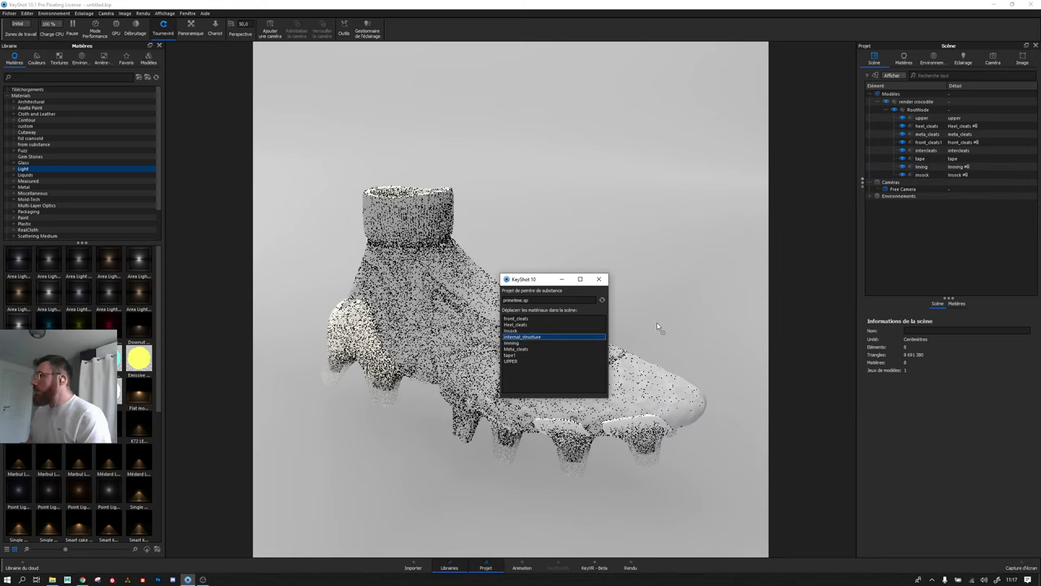
Step: Apply internal_structure, Meta_cleats, tape1 and UPPER to their parts, then close the dialog
mouse_move(659, 327)
left_mouse_down()
mouse_move(940, 171)
mouse_move(936, 150)
left_mouse_up()
left_click(517, 343)
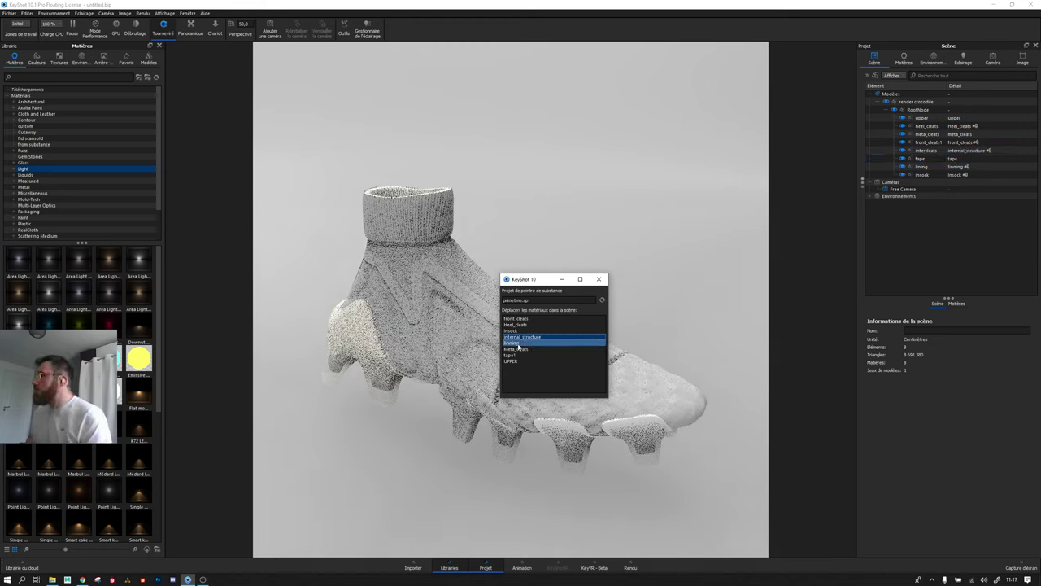
left_click_drag(518, 347, 927, 166)
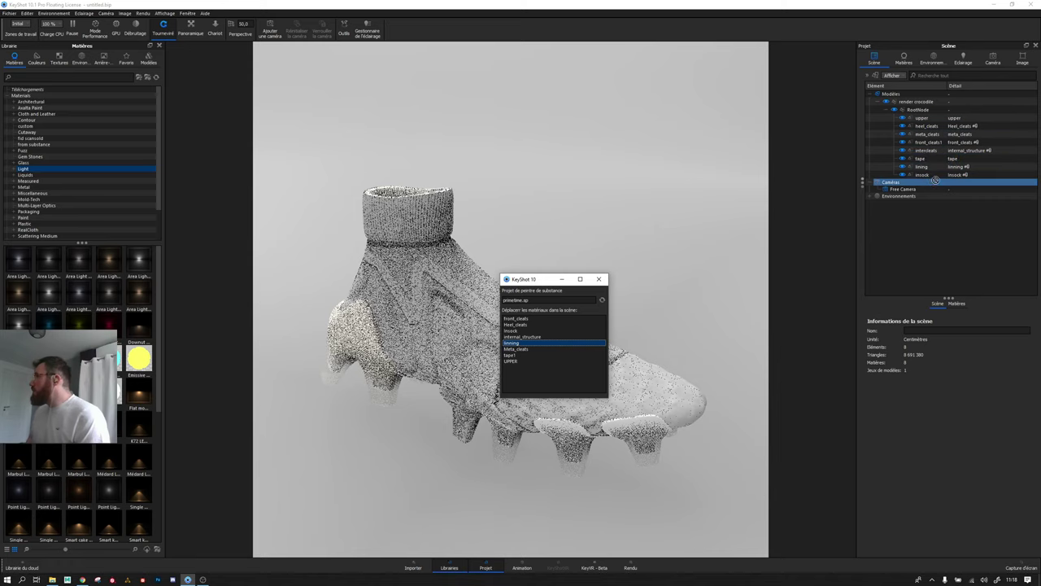
left_click(517, 349)
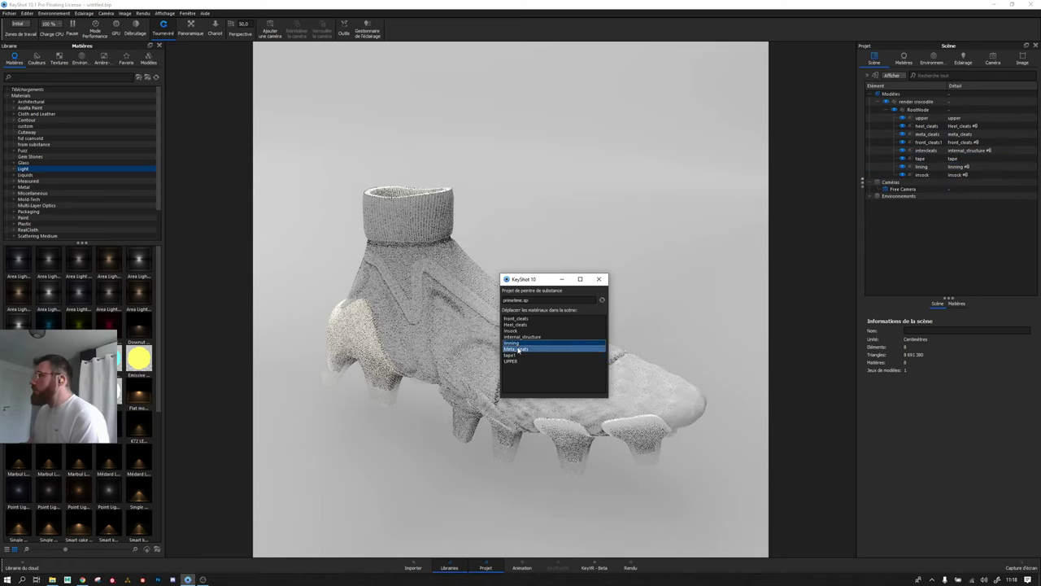
left_click_drag(517, 349, 938, 135)
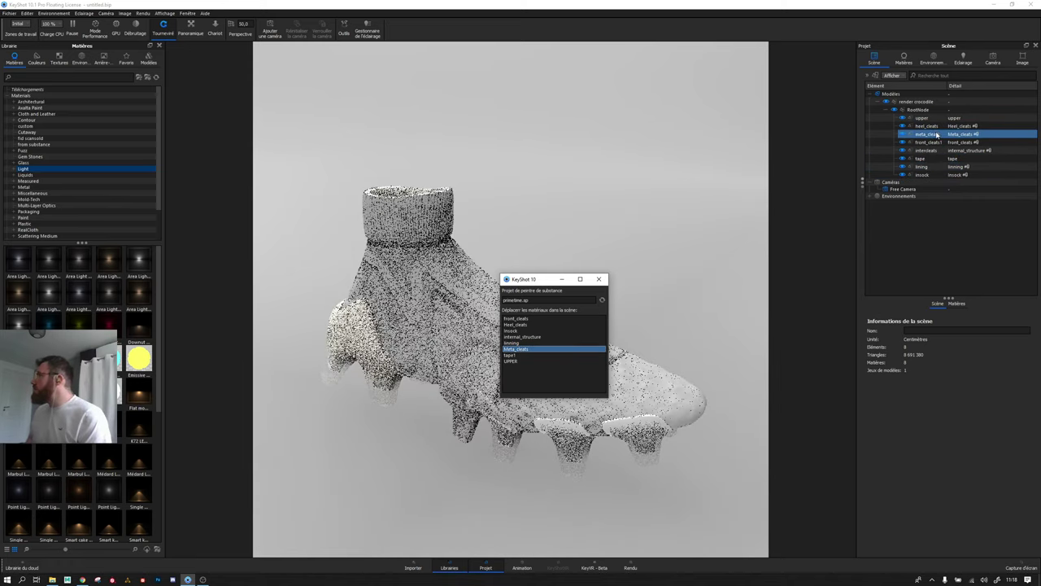
left_click(513, 355)
left_click_drag(513, 355, 923, 166)
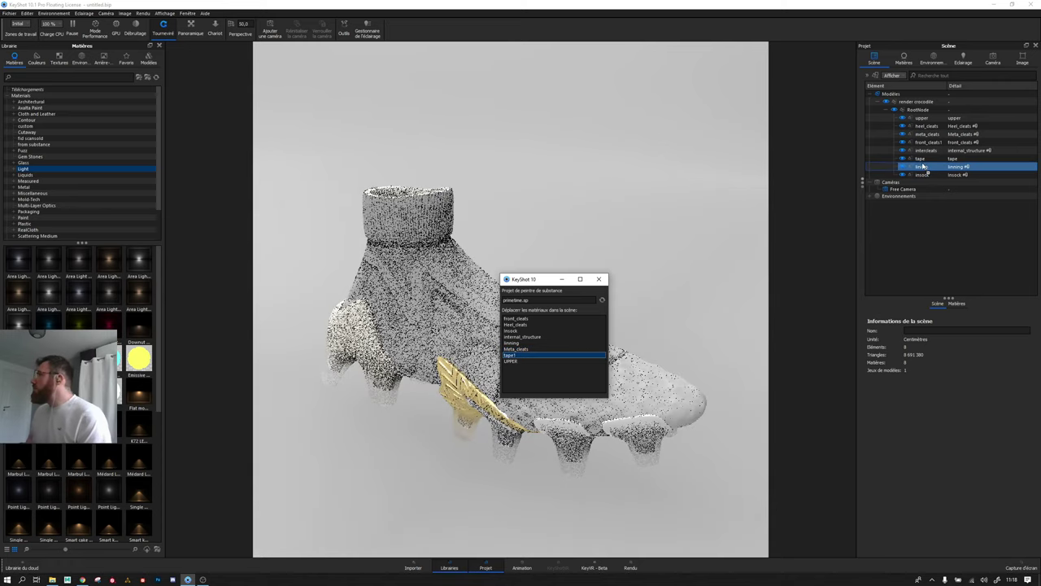
left_click(510, 360)
left_click_drag(511, 360, 936, 119)
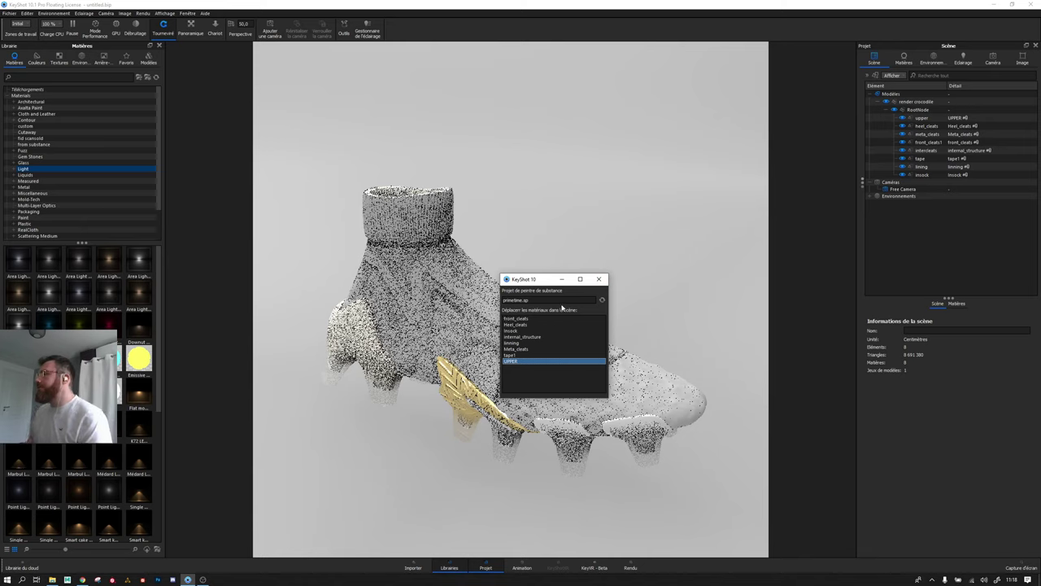
left_click(597, 282)
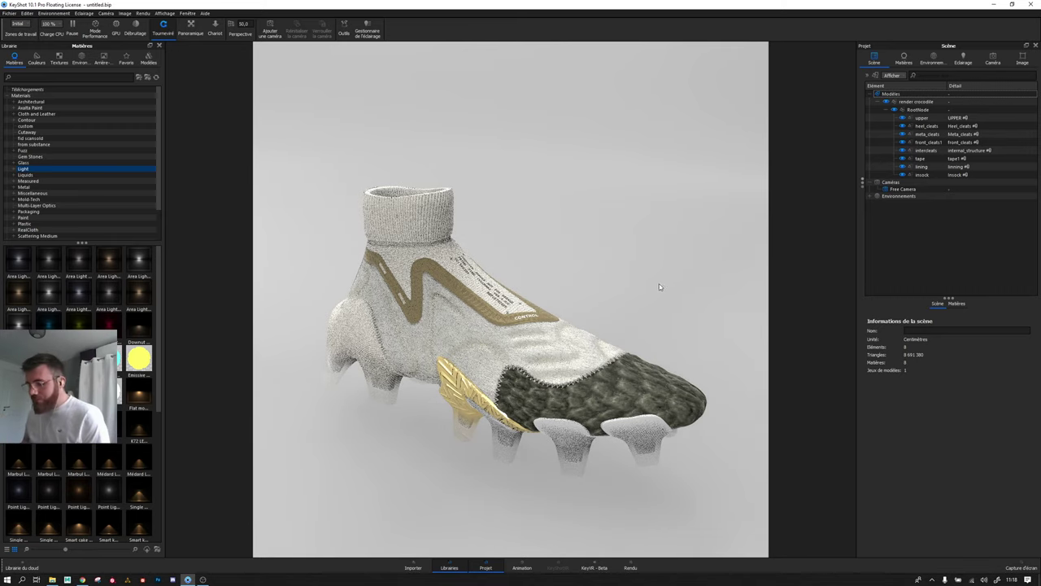
Step: Light the boot with the Produit preset and show the UPPER material's properties
left_click_drag(659, 287, 475, 203)
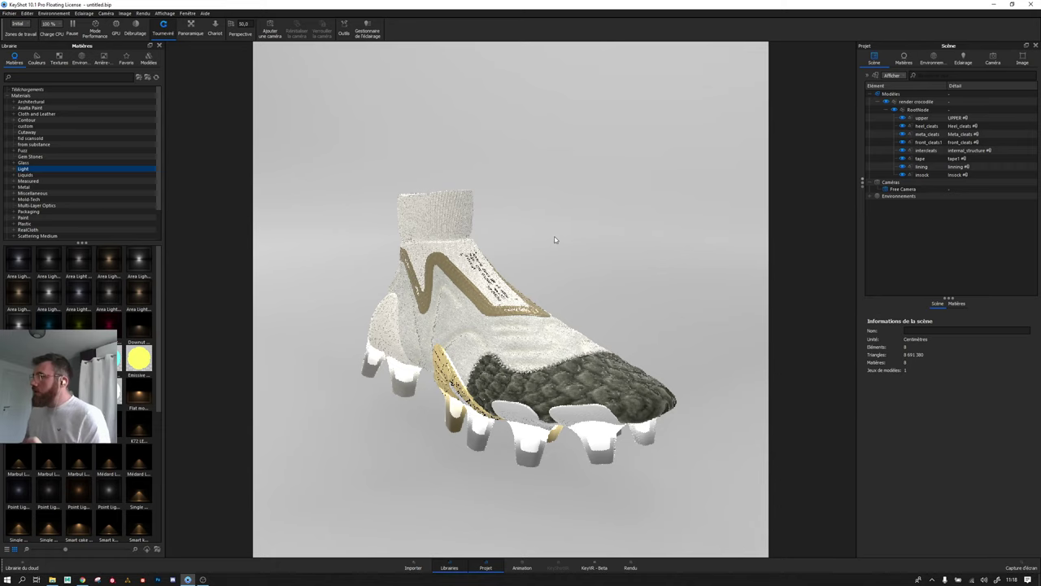
left_click_drag(555, 239, 369, 401)
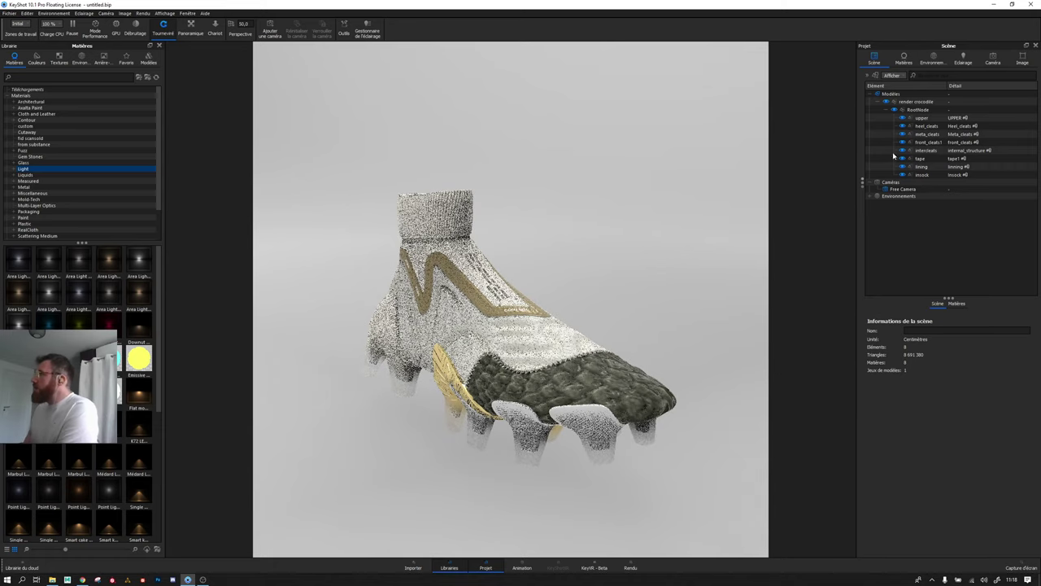
left_click(963, 58)
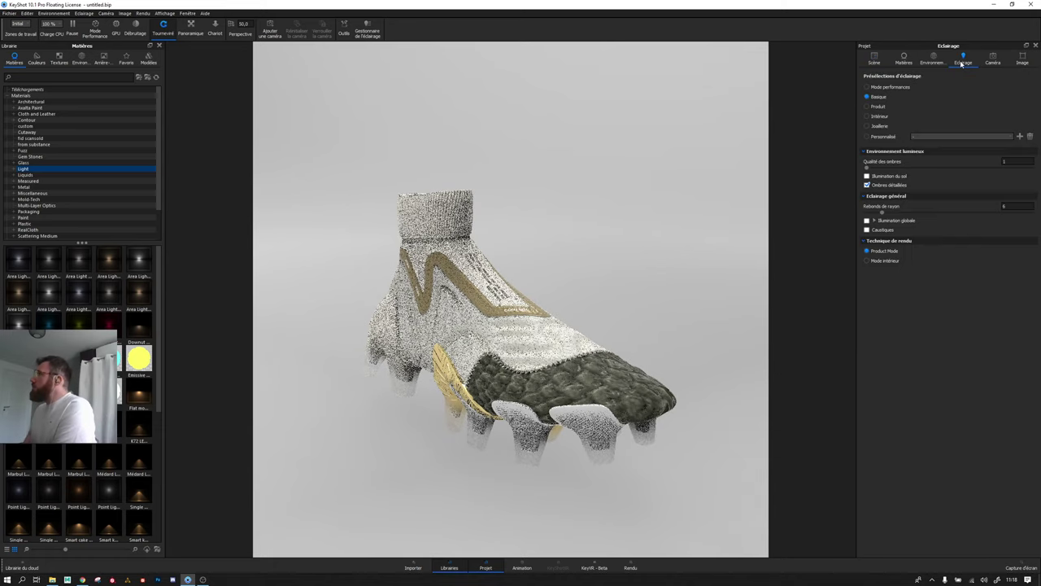
left_click(877, 107)
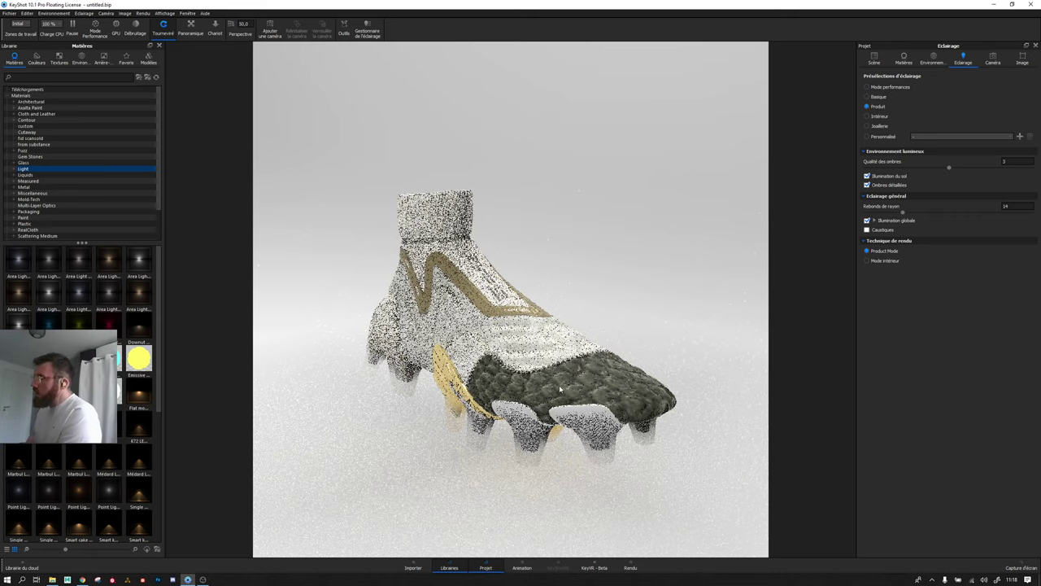
left_click(904, 57)
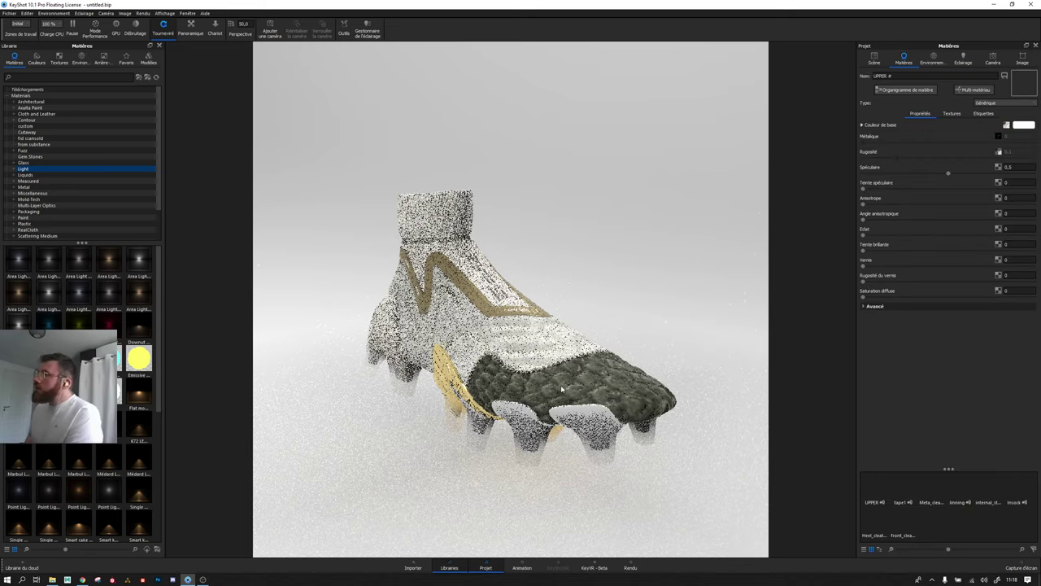
left_click(904, 90)
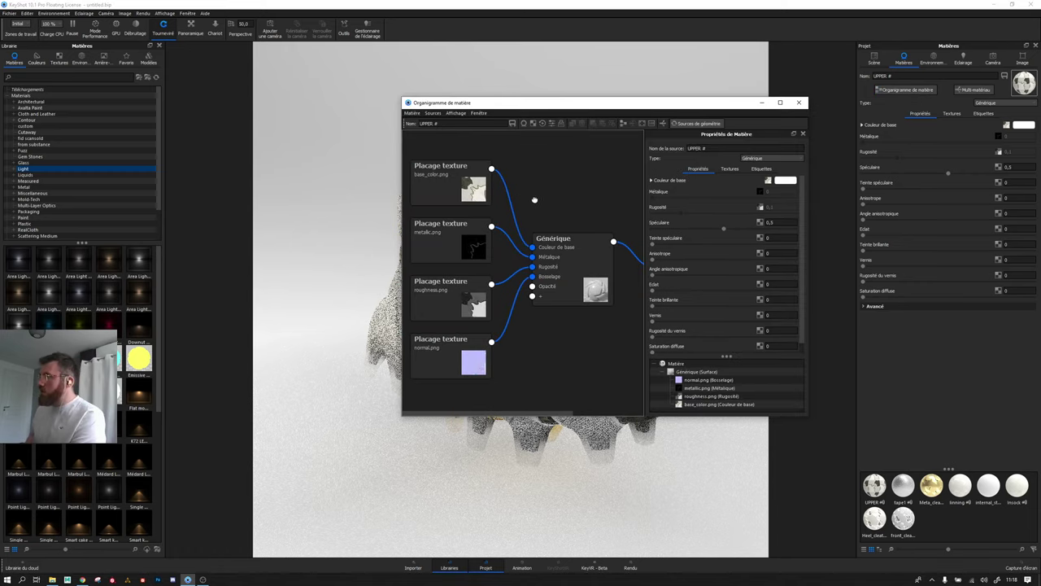
left_click(799, 103)
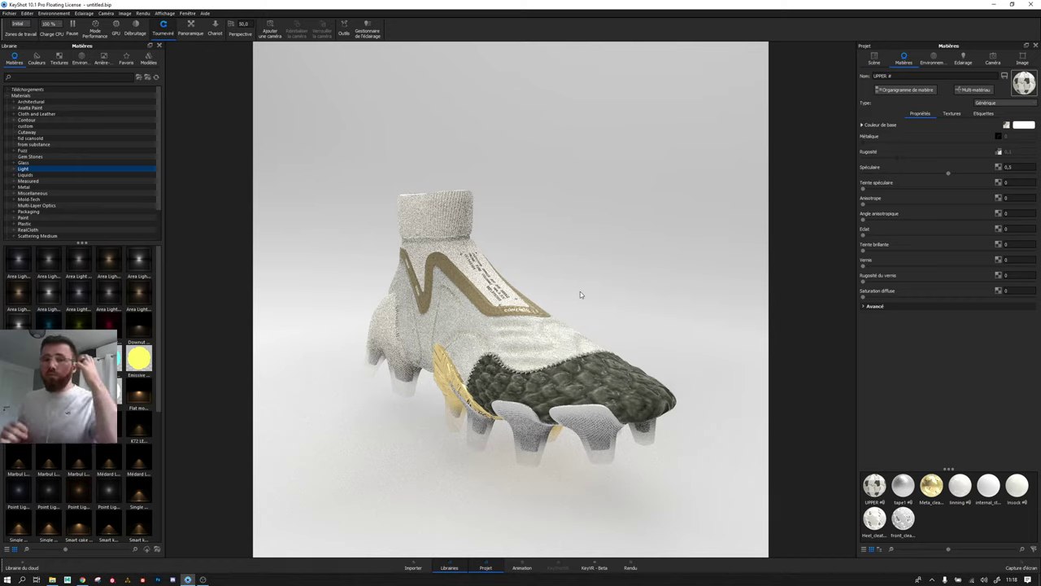
Step: Zoom in on the tongue strap to inspect the CONTROL print up close
scroll(580, 291, "down", 5)
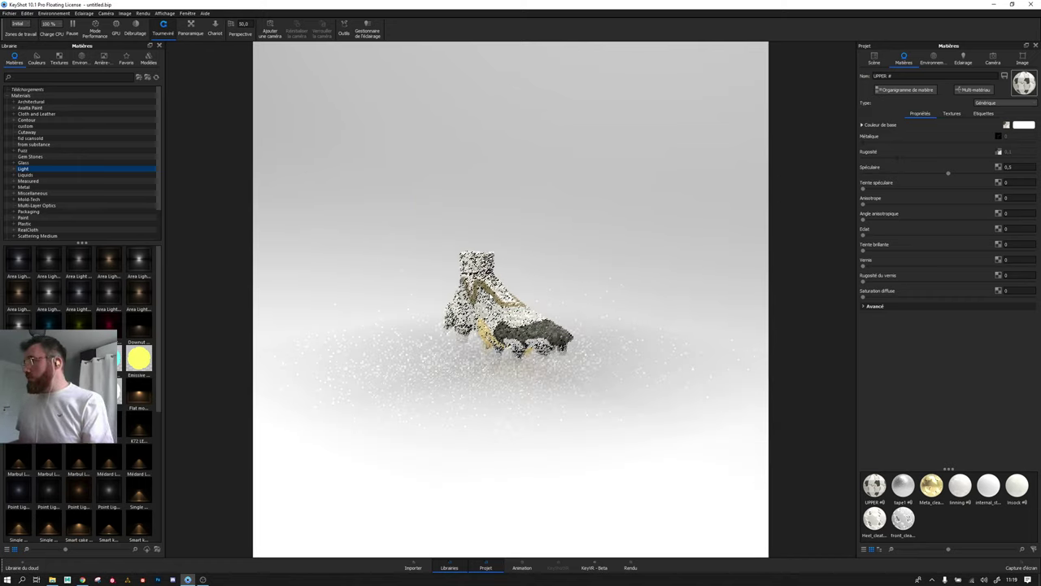
scroll(511, 299, "up", 5)
scroll(511, 299, "up", 5)
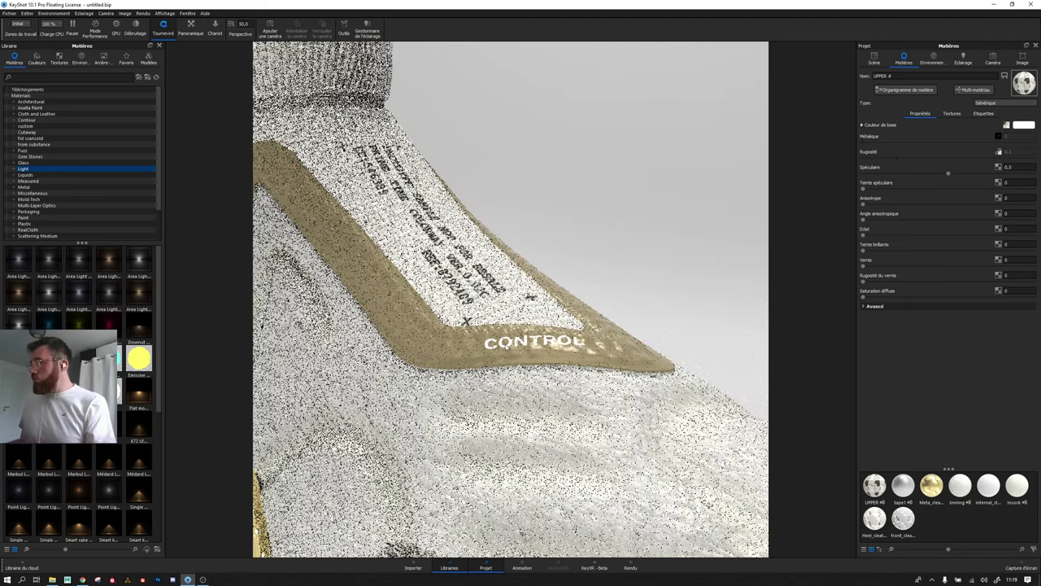